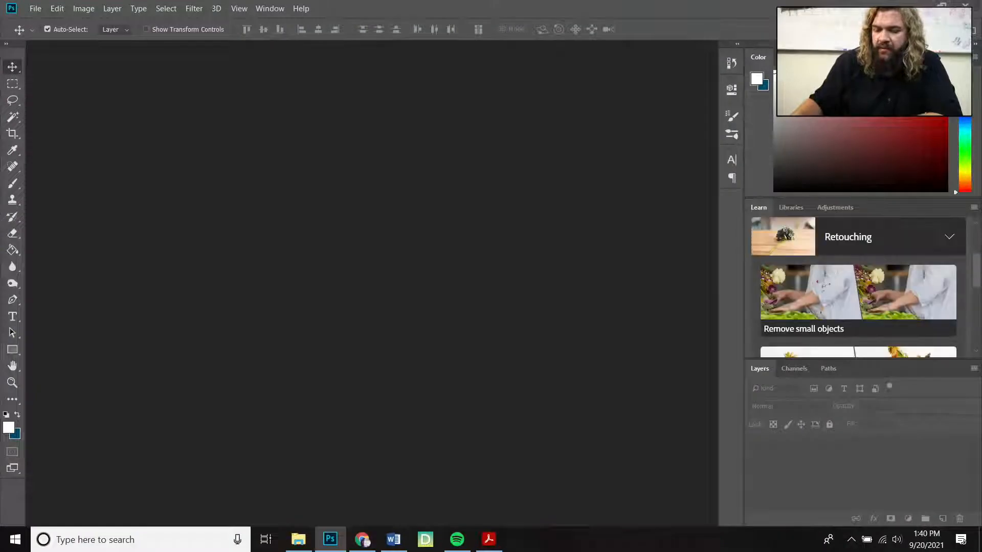
Leave the empty workspace, search Windows for "photosh" and launch Adobe Photoshop CC 2018.
{"action": "key", "text": "ctrl+q"}
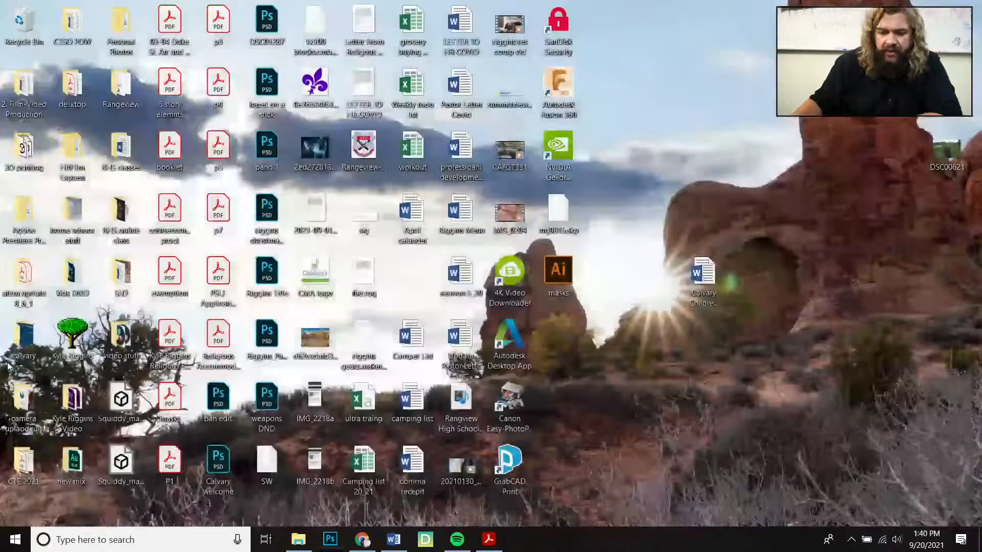
{"action": "left_click", "coordinate": [79, 540]}
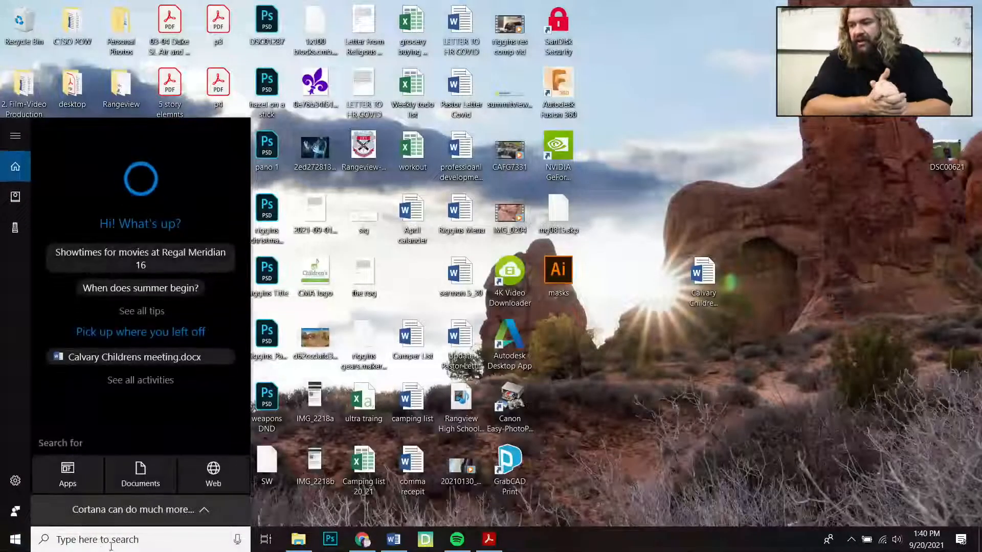
{"action": "type", "text": "photo"}
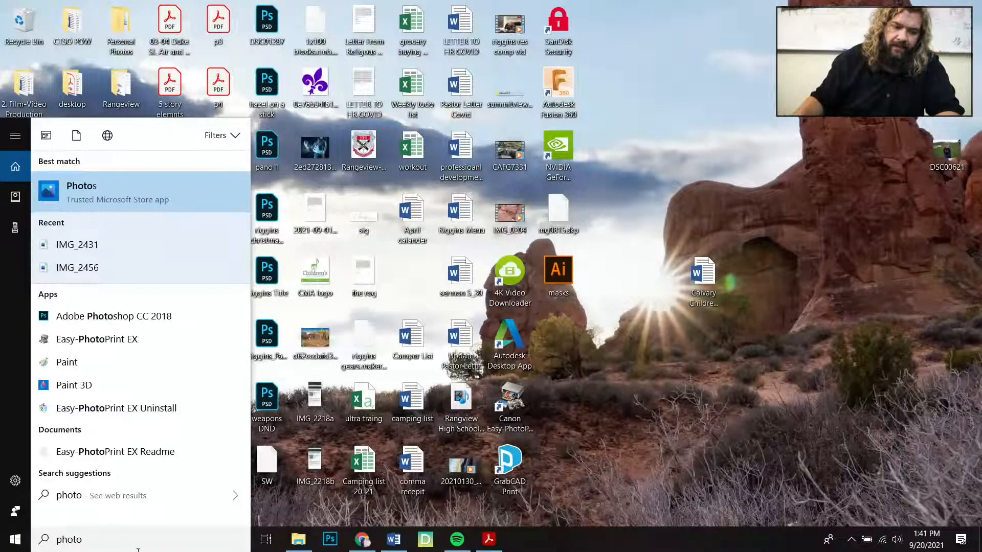
{"action": "type", "text": "sh"}
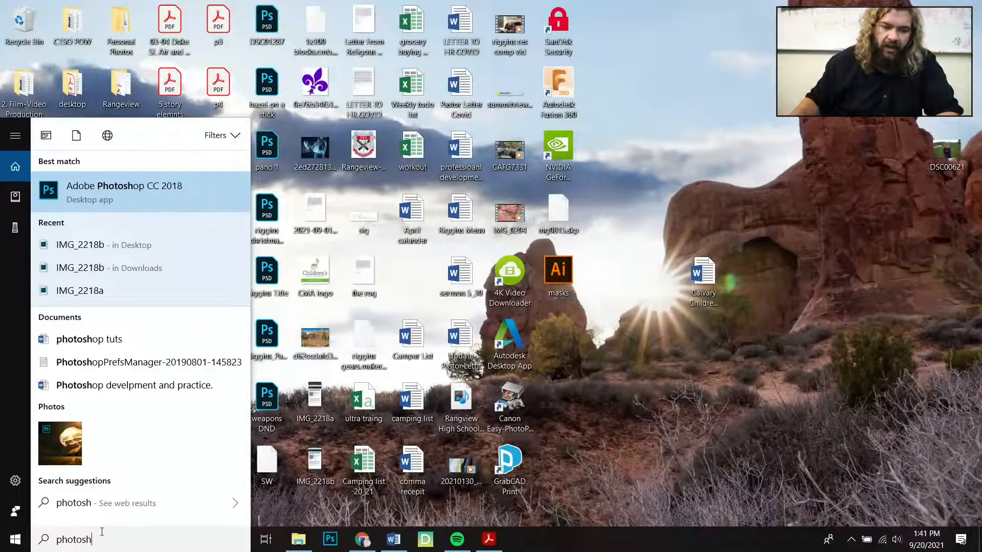
{"action": "left_click", "coordinate": [137, 187]}
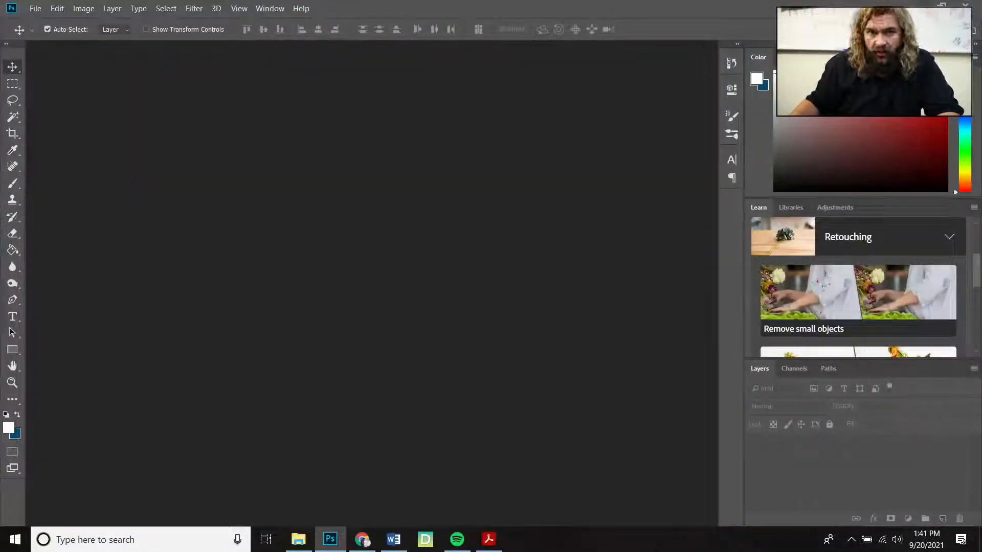
Open the desktop photo DSC00621 in Photoshop as a new document.
{"action": "key", "text": "super+d"}
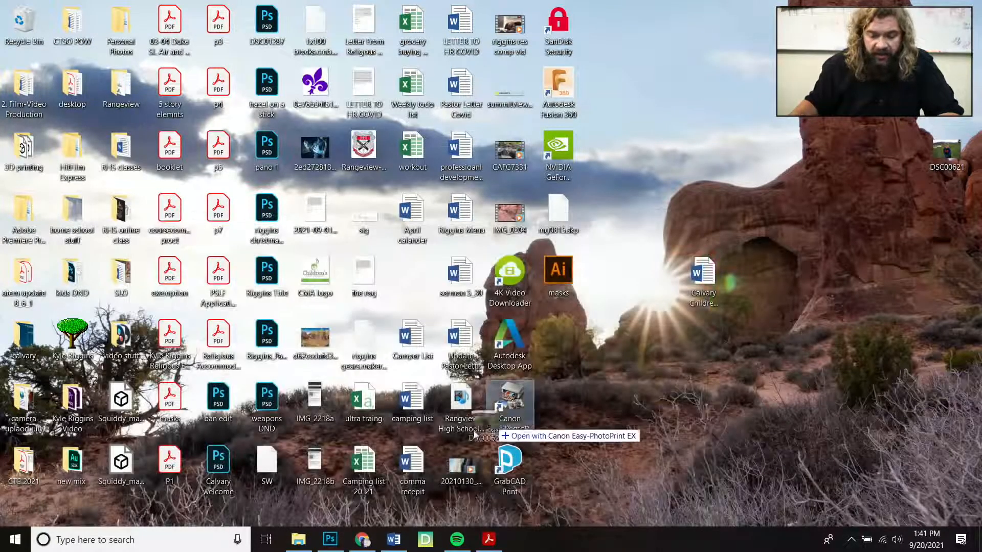
{"action": "mouse_move", "coordinate": [335, 532]}
{"action": "left_click_drag", "start_coordinate": [335, 532], "coordinate": [320, 317]}
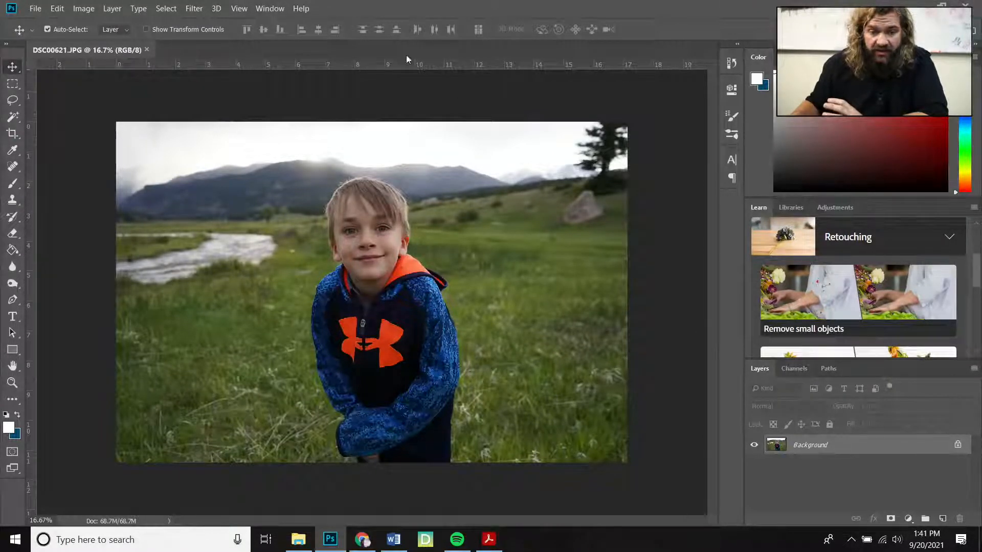
Duplicate the Background layer within DSC00621.JPG and name the copy "Background bw".
{"action": "left_click", "coordinate": [273, 9]}
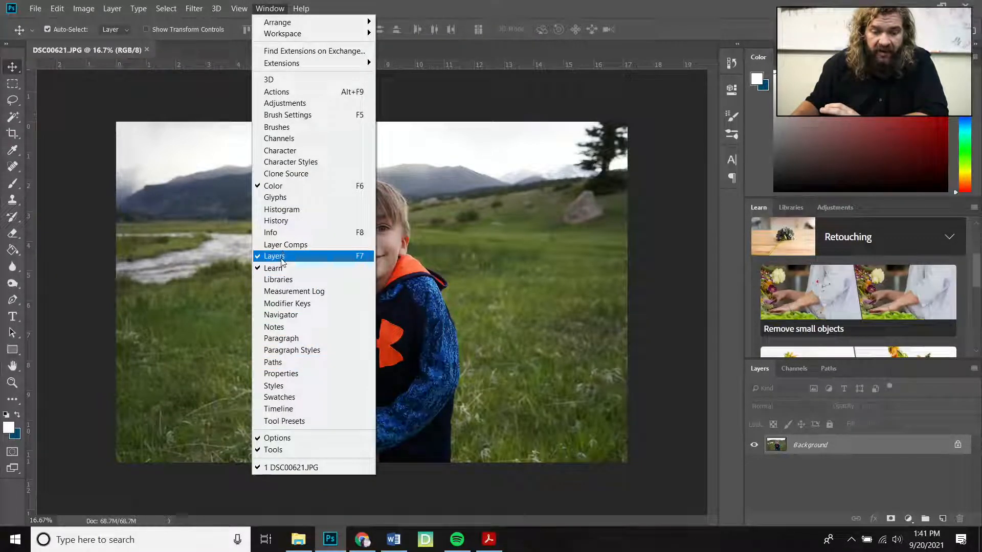
{"action": "left_click", "coordinate": [282, 8]}
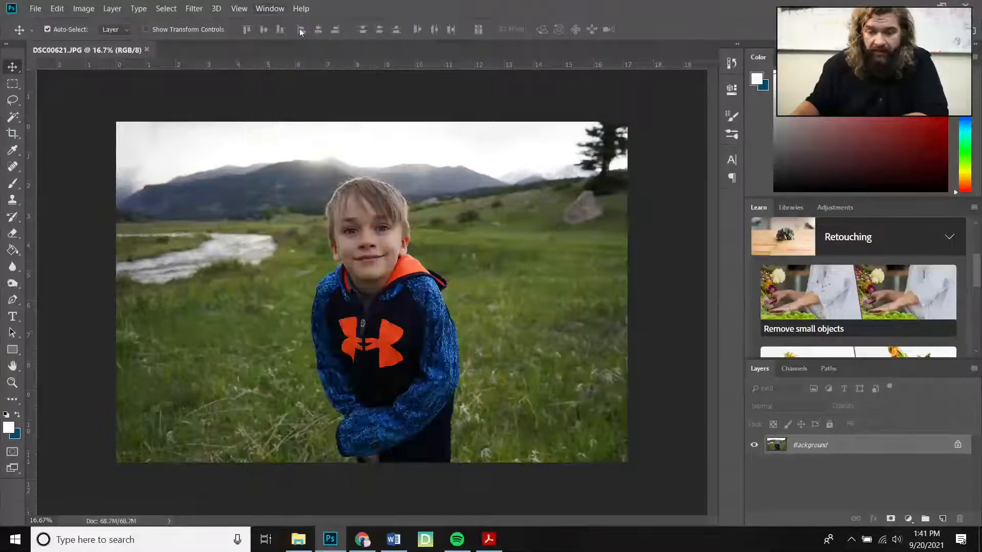
{"action": "right_click", "coordinate": [797, 451]}
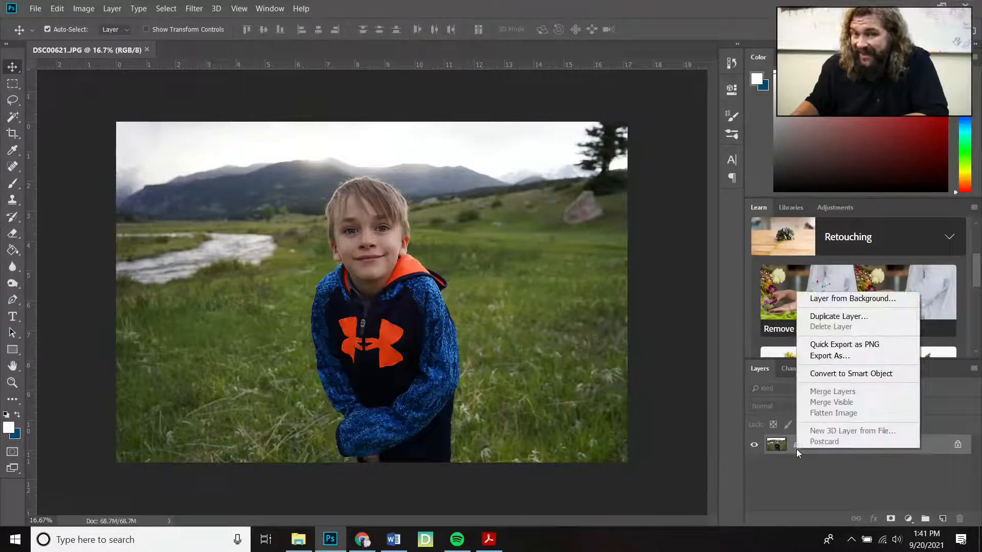
{"action": "left_click", "coordinate": [828, 316]}
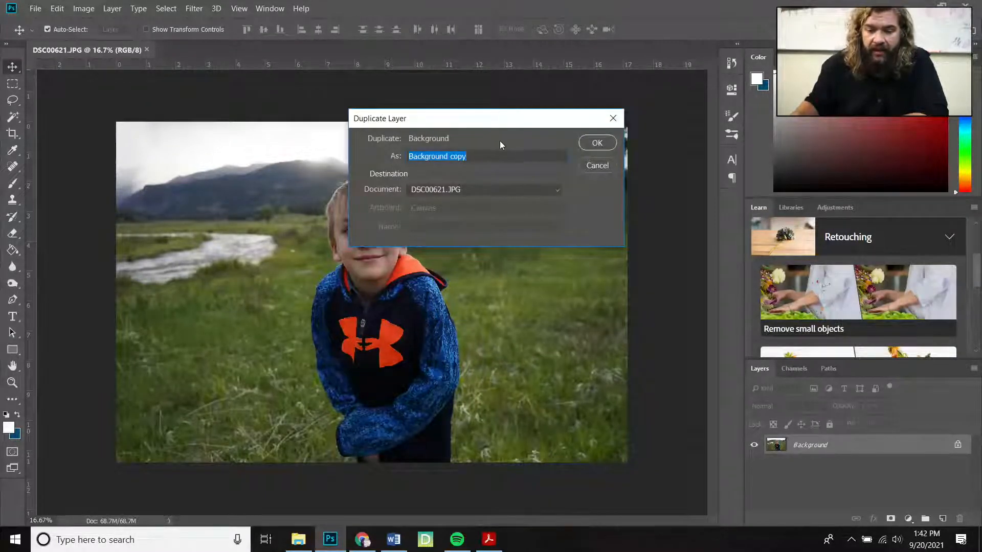
{"action": "left_click", "coordinate": [549, 158]}
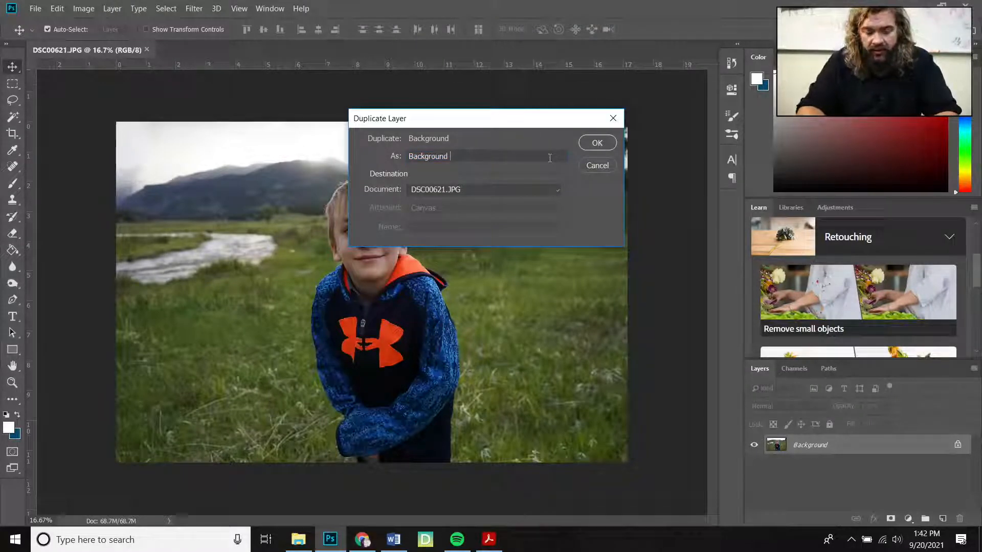
{"action": "type", "text": "bw"}
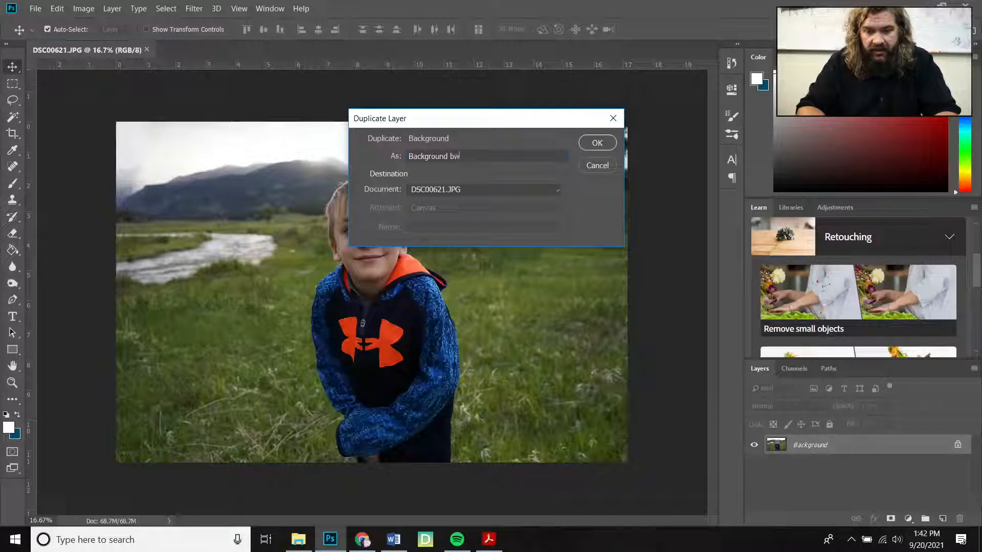
{"action": "left_click", "coordinate": [597, 143]}
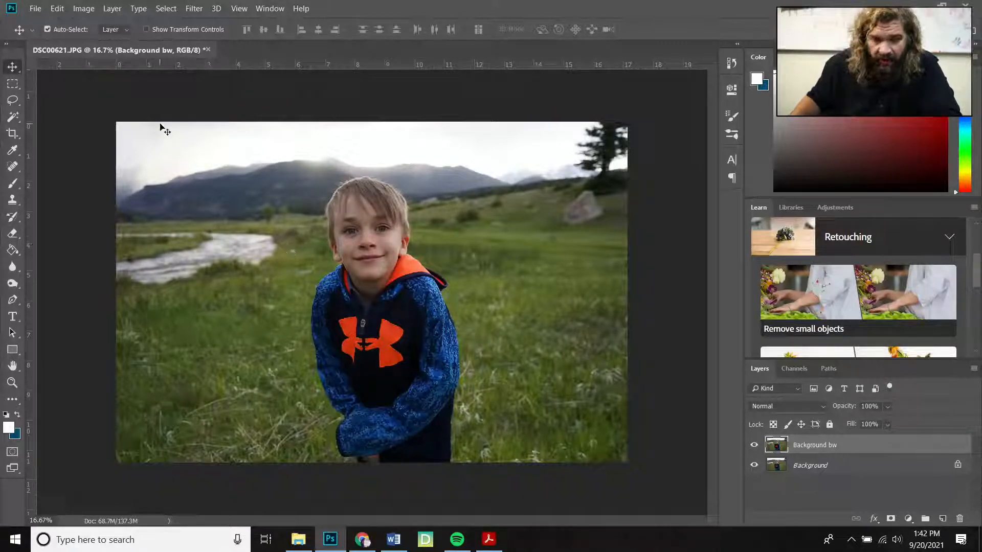
Apply a Black & White adjustment to Background bw with reds 23, yellows 53, greens 83, cyans 47, blues 34 and magentas 58%.
{"action": "left_click", "coordinate": [83, 11]}
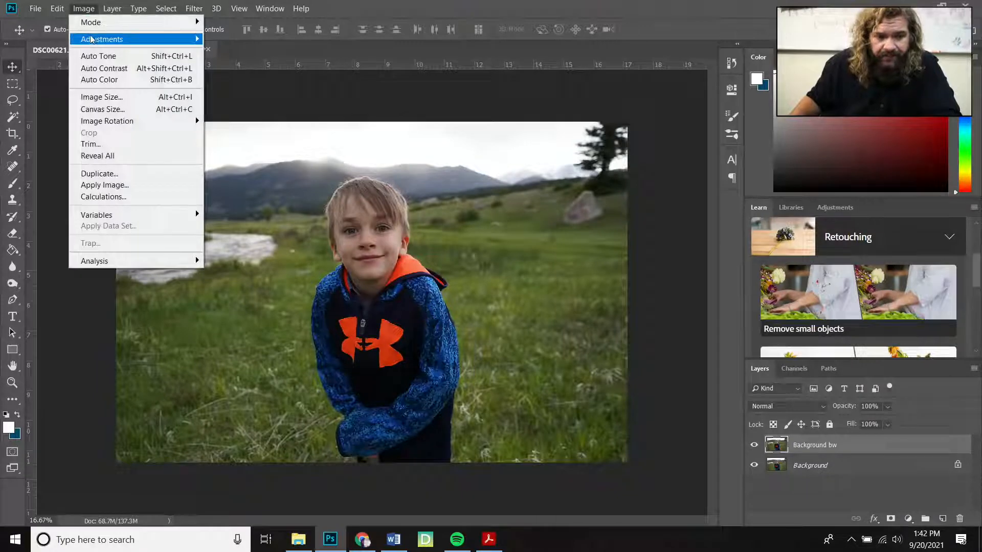
{"action": "mouse_move", "coordinate": [101, 40]}
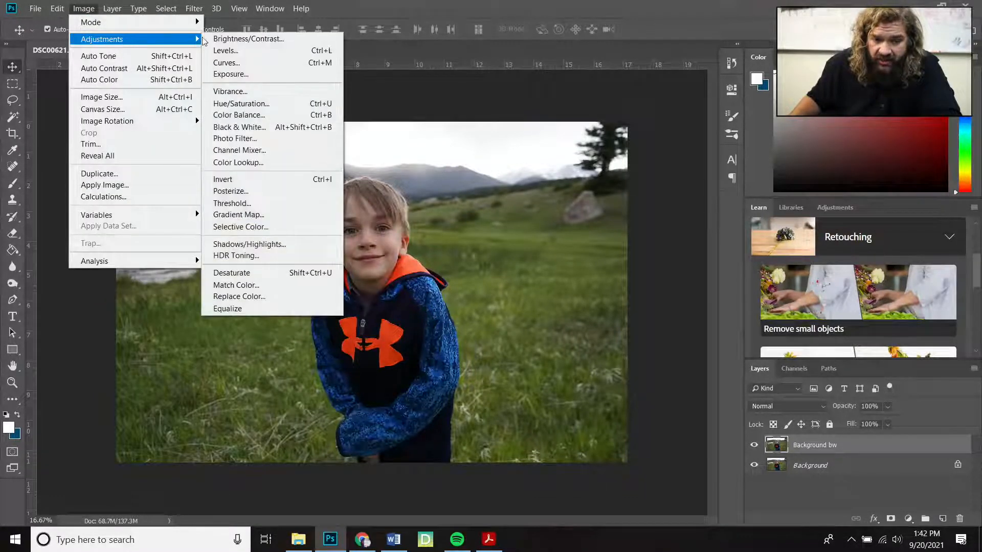
{"action": "left_click", "coordinate": [262, 130]}
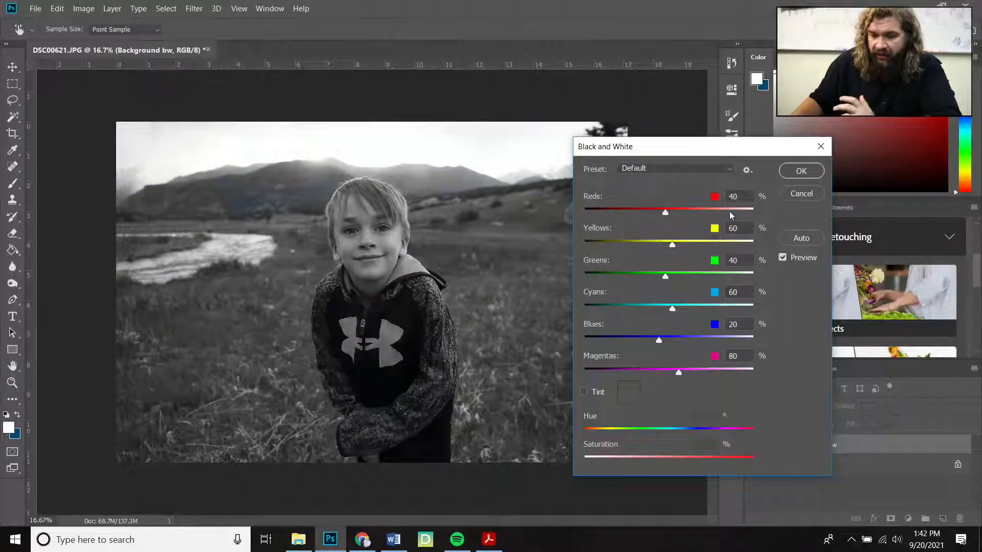
{"action": "left_click_drag", "start_coordinate": [666, 212], "coordinate": [687, 278]}
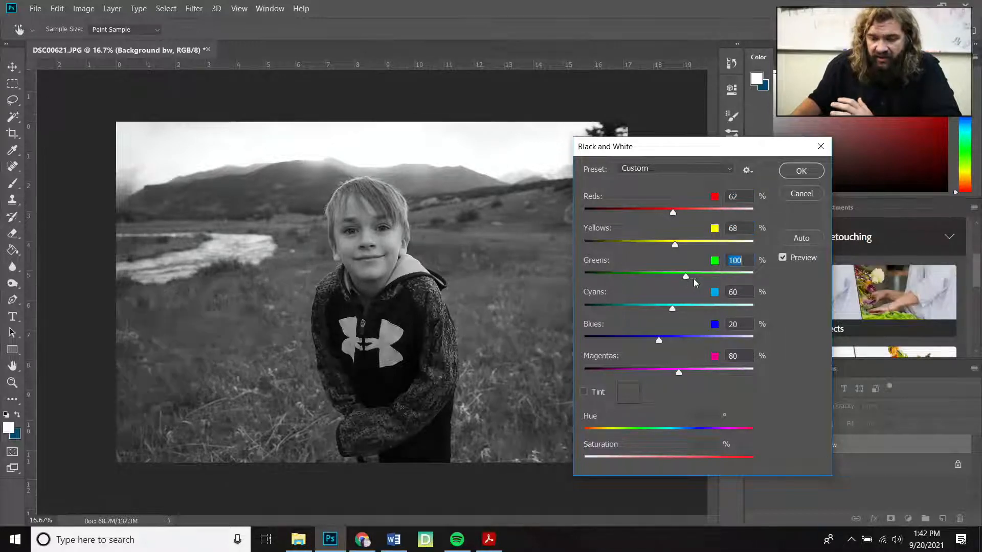
{"action": "left_click", "coordinate": [797, 242]}
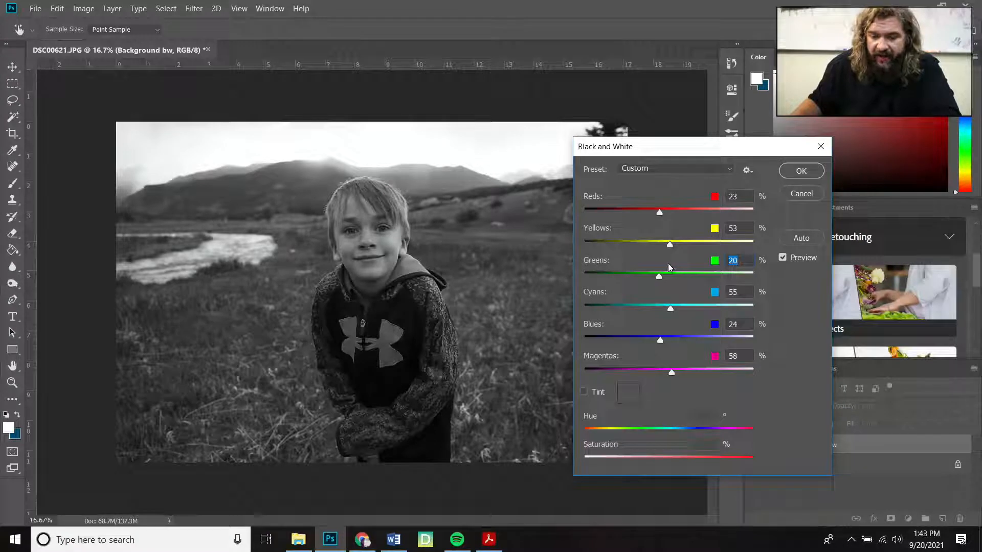
{"action": "left_click_drag", "start_coordinate": [658, 275], "coordinate": [681, 279]}
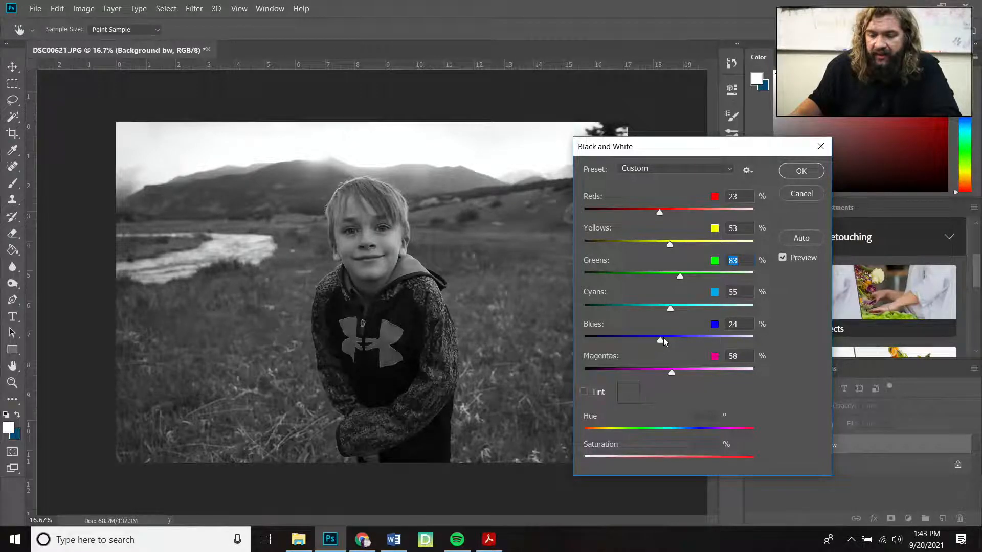
{"action": "left_click_drag", "start_coordinate": [660, 340], "coordinate": [668, 310]}
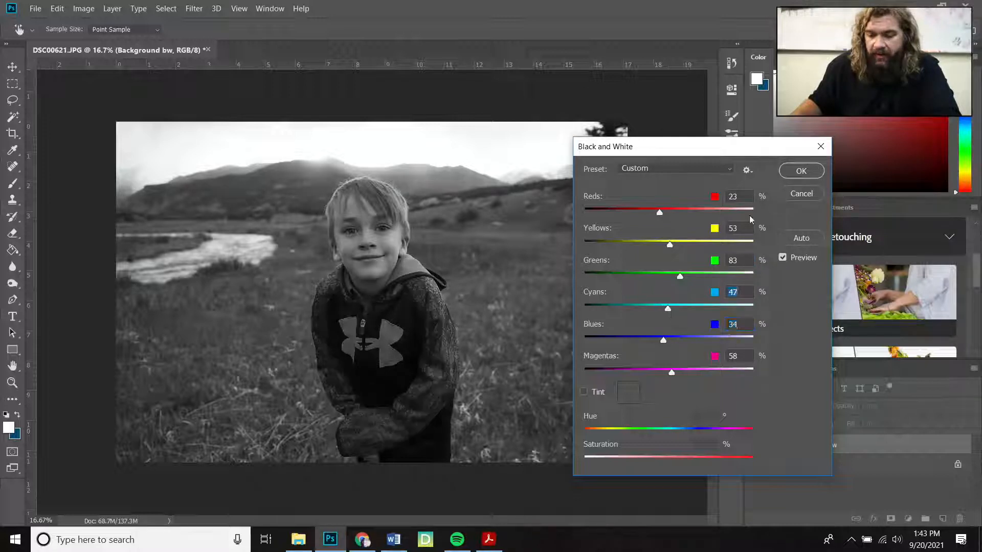
{"action": "left_click", "coordinate": [802, 171]}
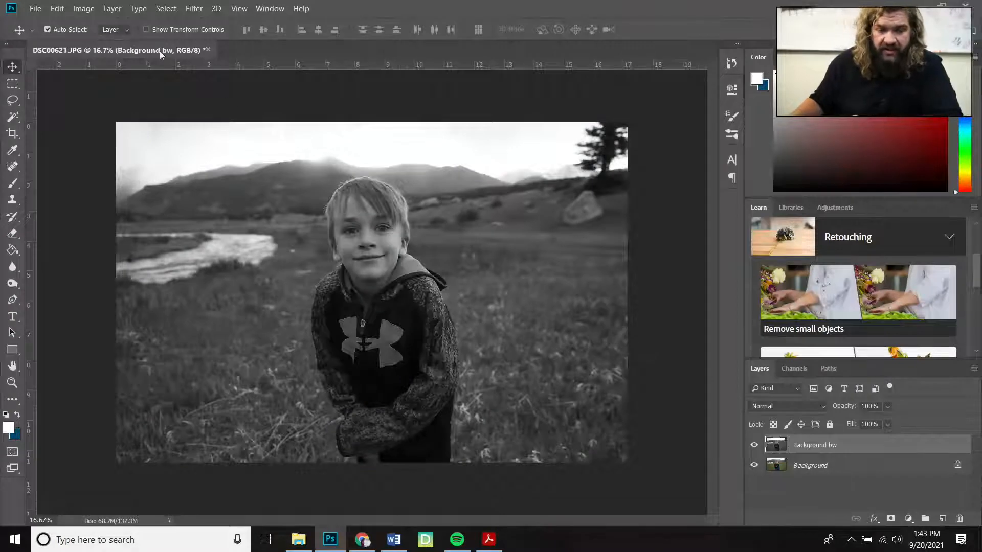
Apply Brightness/Contrast to the Background bw layer with brightness 12 and contrast 30.
{"action": "left_click", "coordinate": [85, 9]}
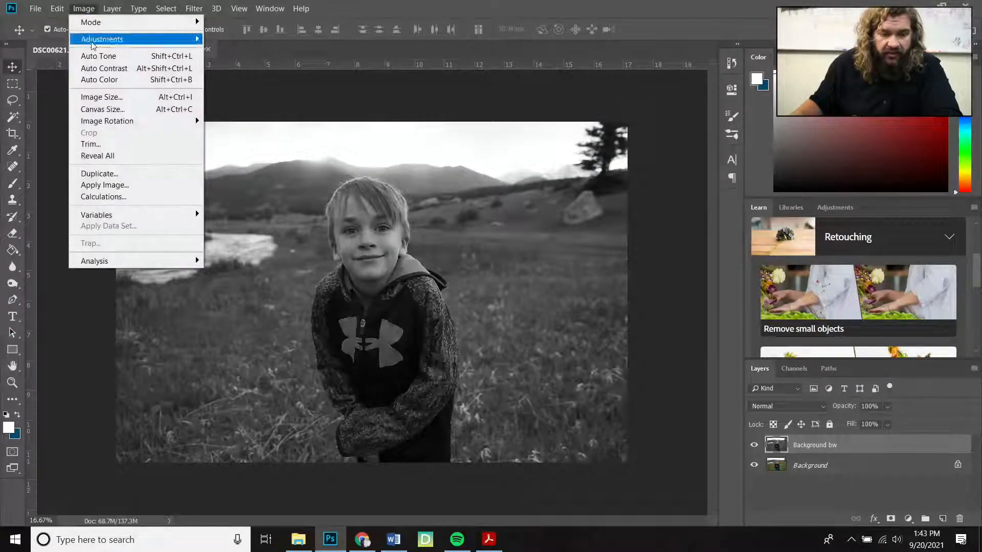
{"action": "mouse_move", "coordinate": [105, 40]}
{"action": "left_click", "coordinate": [267, 38]}
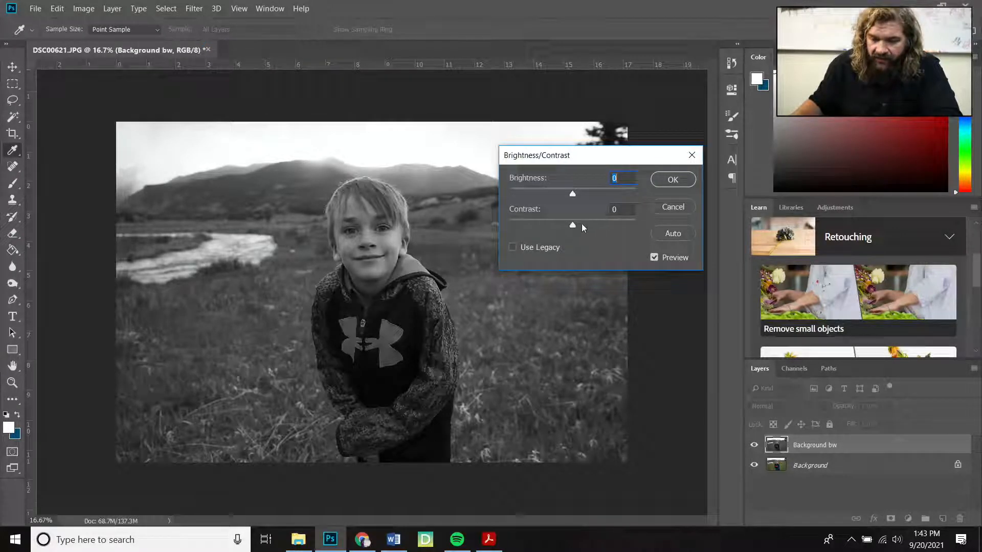
{"action": "left_click_drag", "start_coordinate": [576, 224], "coordinate": [578, 194]}
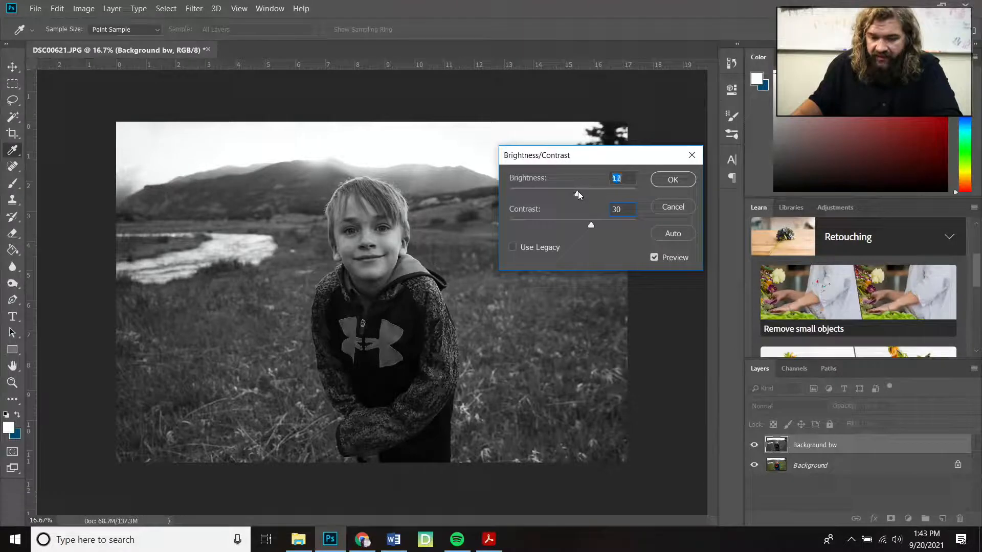
{"action": "left_click", "coordinate": [663, 180]}
{"action": "key", "text": "v"}
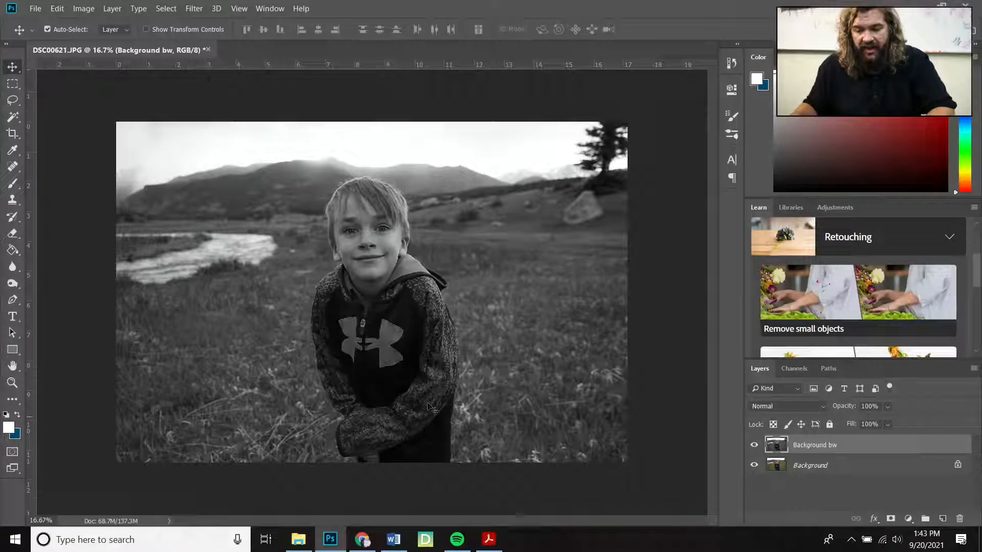
Undo the Brightness/Contrast and Black & White adjustments, and restore only the black-and-white conversion.
{"action": "key", "text": "ctrl"}
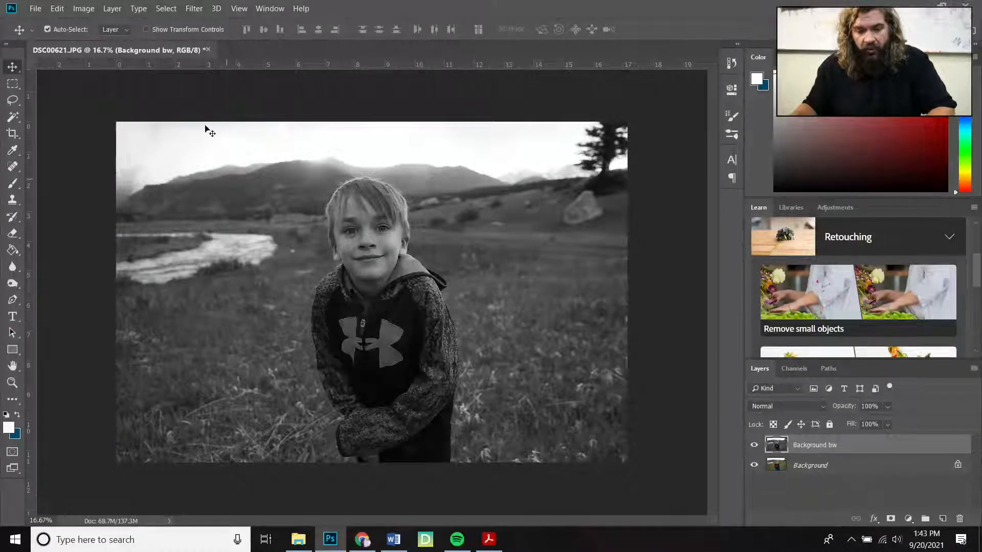
{"action": "left_click", "coordinate": [63, 11]}
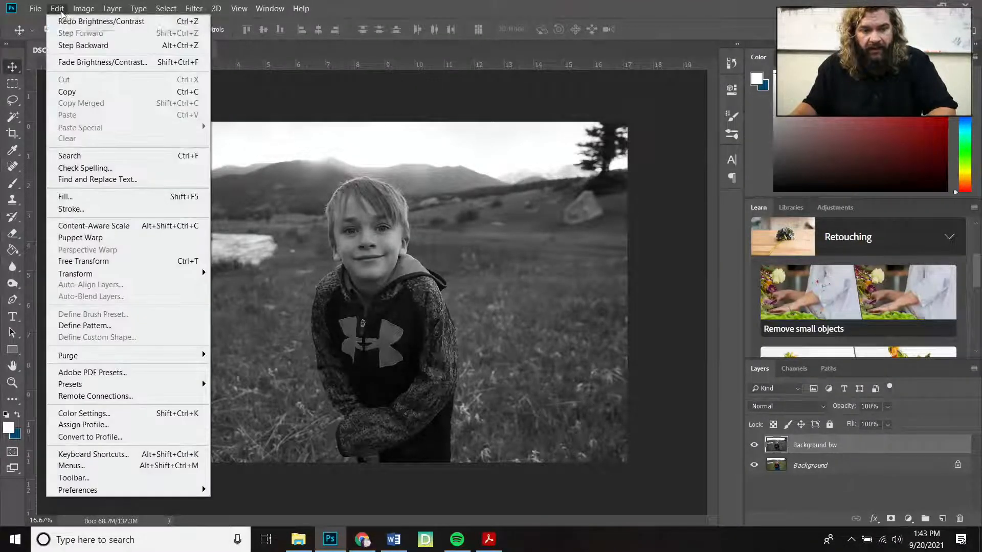
{"action": "left_click", "coordinate": [62, 45]}
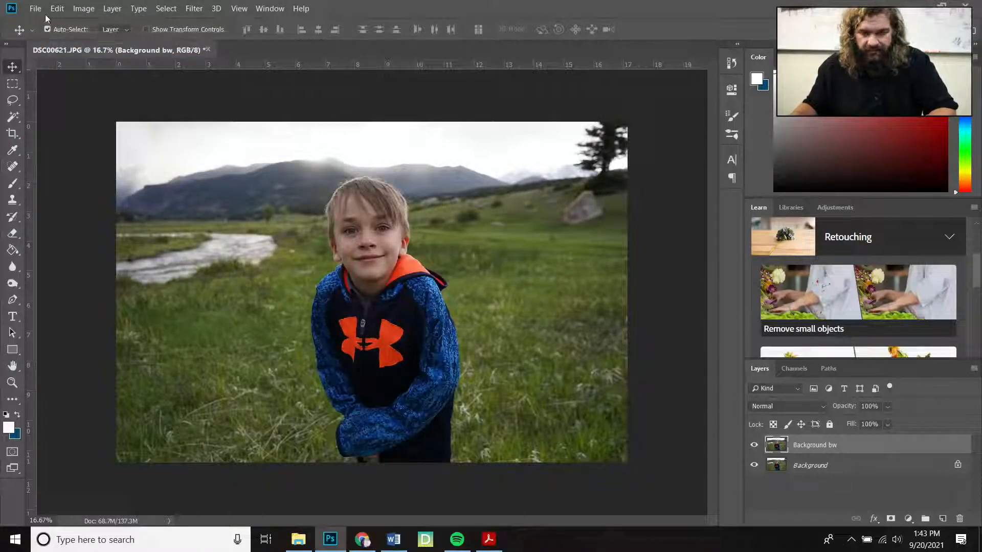
{"action": "left_click", "coordinate": [81, 9]}
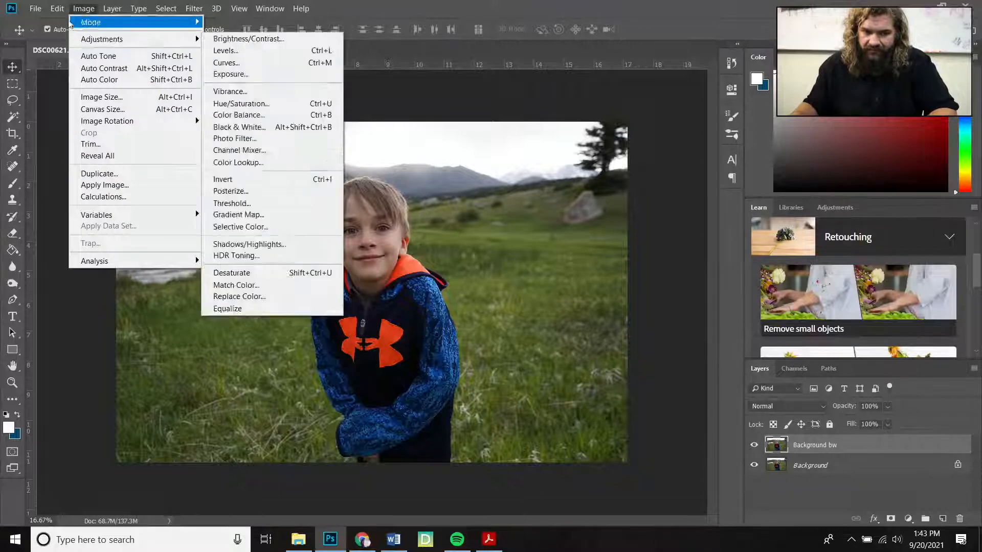
{"action": "mouse_move", "coordinate": [57, 8]}
{"action": "left_click", "coordinate": [68, 33]}
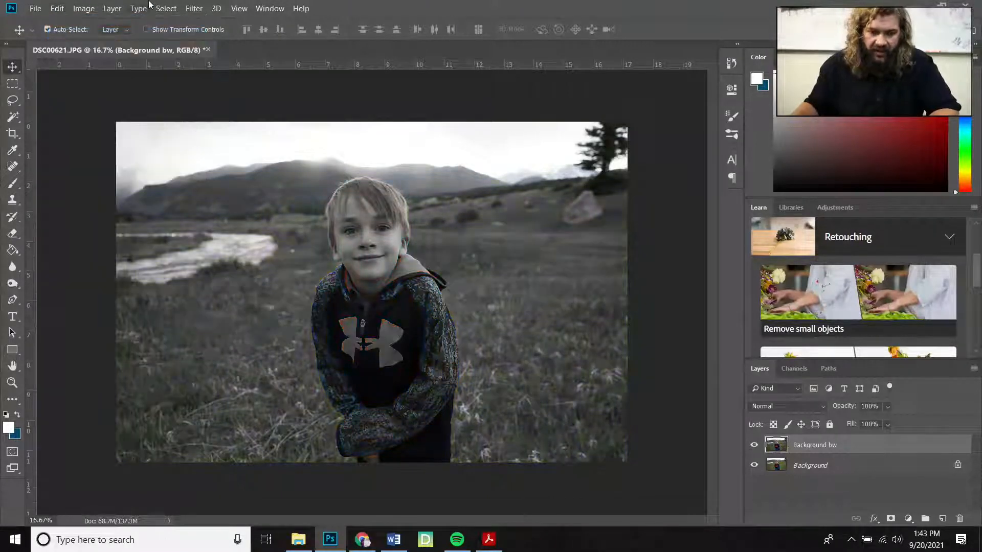
Apply Brightness/Contrast to the black-and-white layer with brightness 12 and contrast 26.
{"action": "left_click", "coordinate": [84, 9]}
{"action": "mouse_move", "coordinate": [100, 40]}
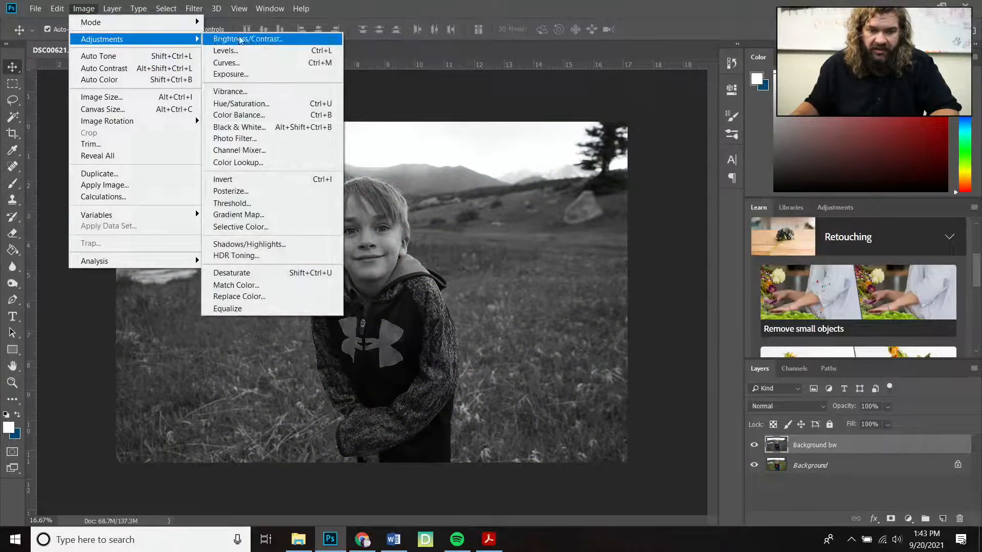
{"action": "left_click", "coordinate": [270, 40]}
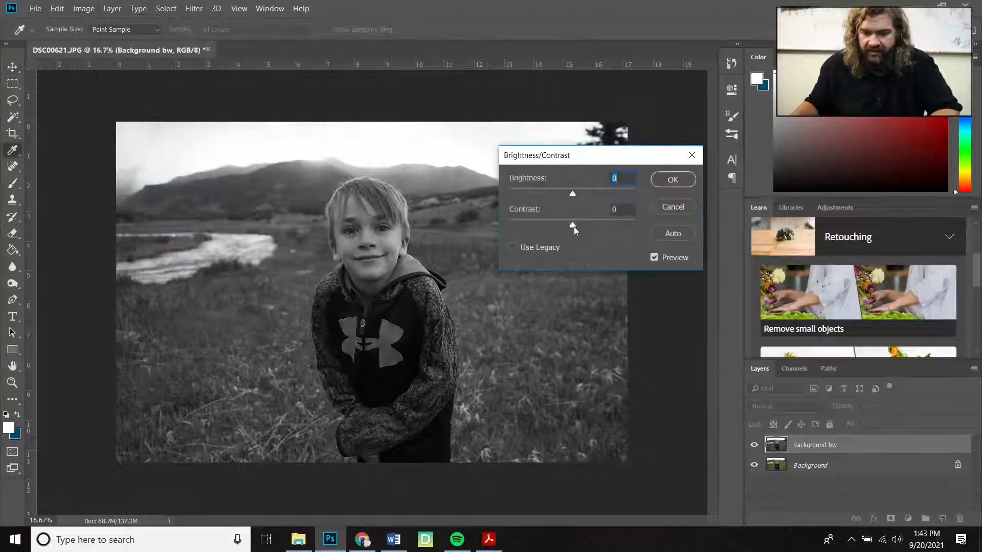
{"action": "left_click_drag", "start_coordinate": [574, 226], "coordinate": [578, 193]}
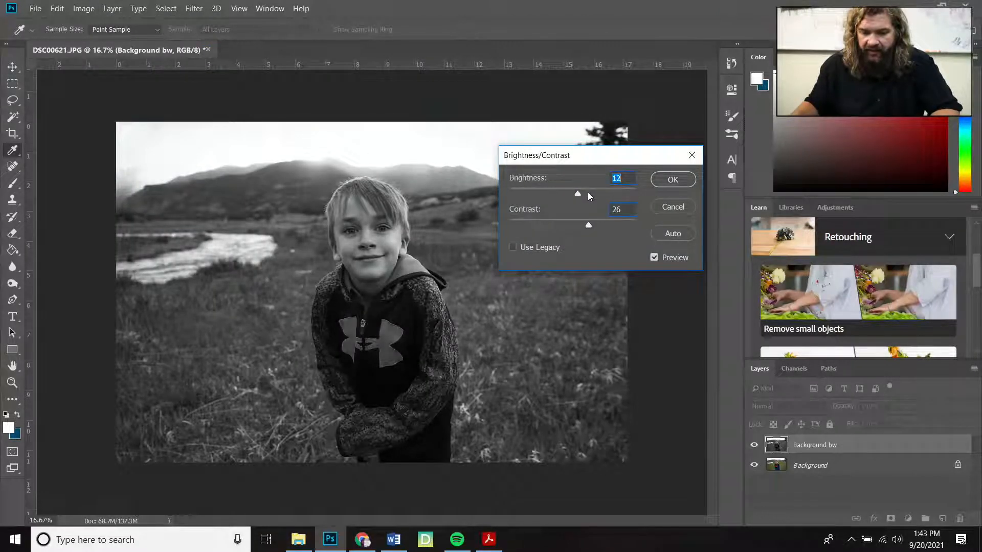
{"action": "left_click", "coordinate": [664, 179]}
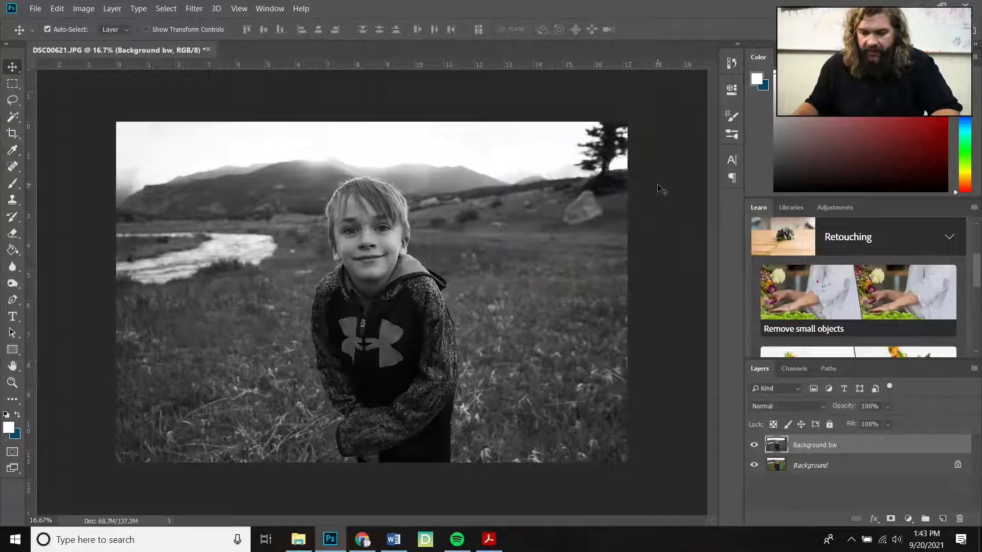
Compare the Background bw layer with the colour Background by switching each layer's visibility off and on again.
{"action": "left_click", "coordinate": [754, 446]}
{"action": "left_click", "coordinate": [754, 446]}
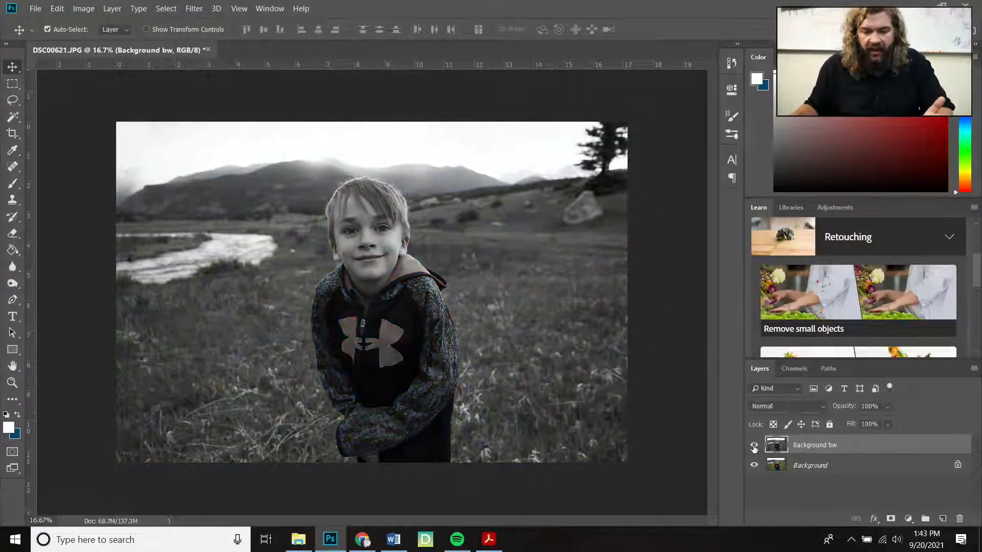
{"action": "left_click", "coordinate": [754, 445]}
{"action": "left_click", "coordinate": [754, 445]}
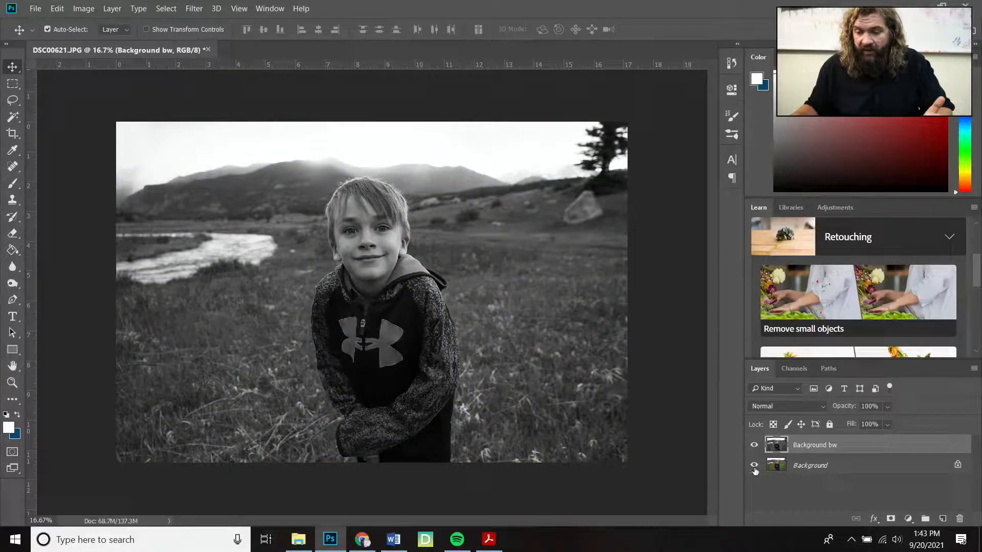
{"action": "left_click", "coordinate": [755, 466]}
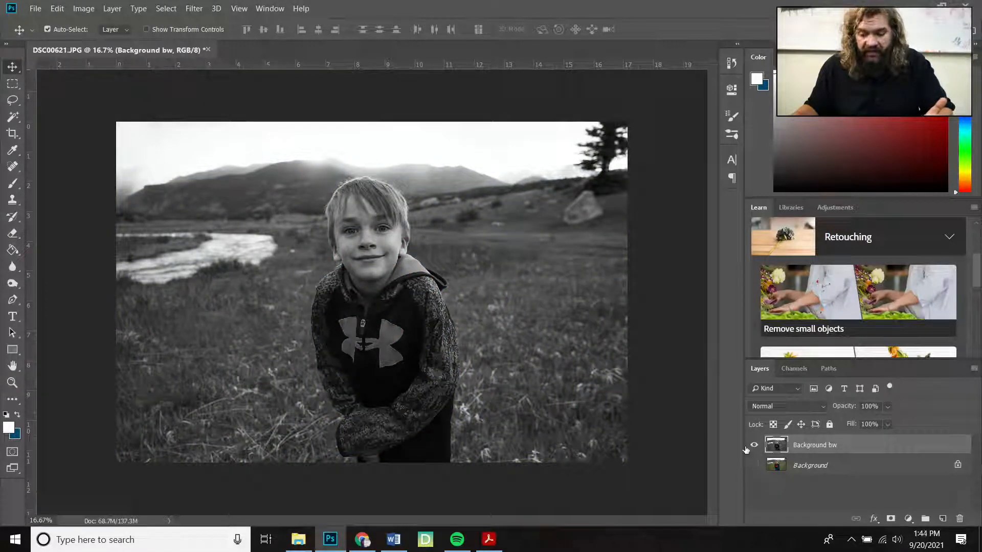
{"action": "left_click", "coordinate": [756, 445]}
{"action": "left_click", "coordinate": [755, 445]}
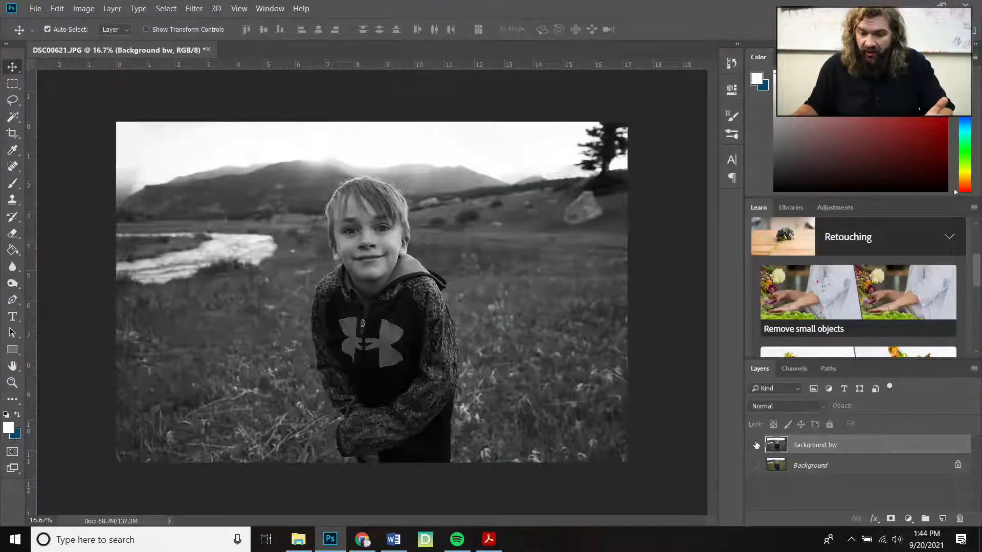
{"action": "left_click", "coordinate": [756, 445]}
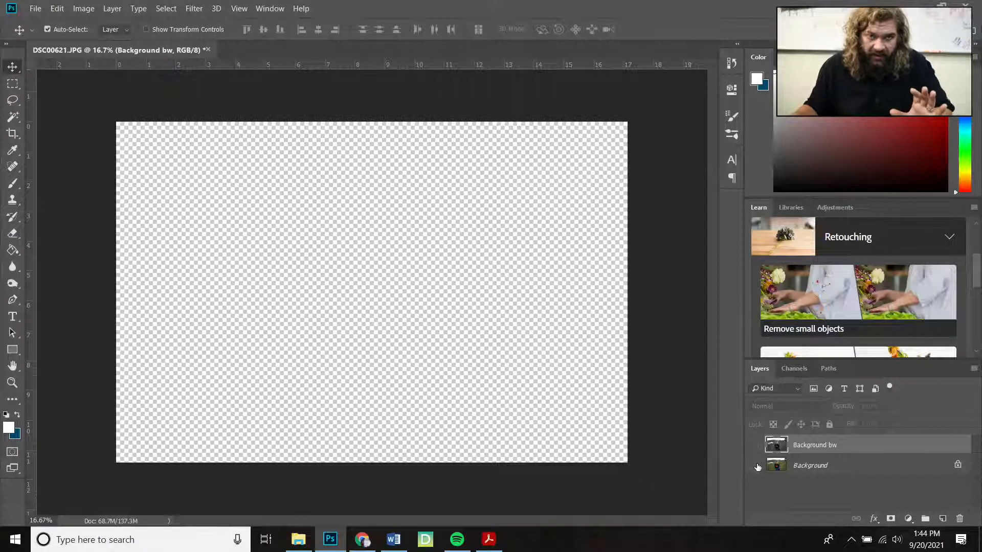
{"action": "left_click", "coordinate": [755, 466]}
{"action": "left_click", "coordinate": [754, 446]}
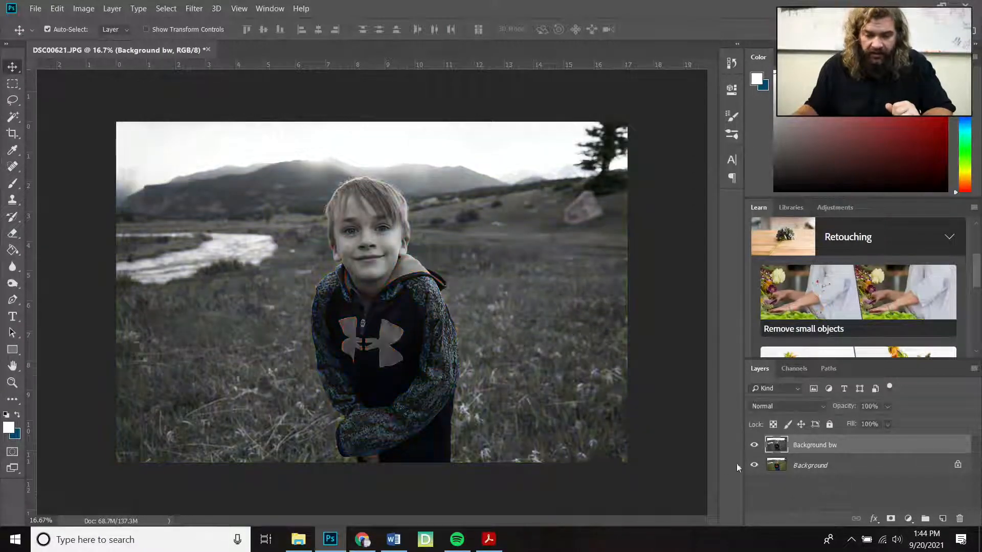
Hide the colour Background layer and keep only the Background bw layer visible.
{"action": "left_click", "coordinate": [756, 446]}
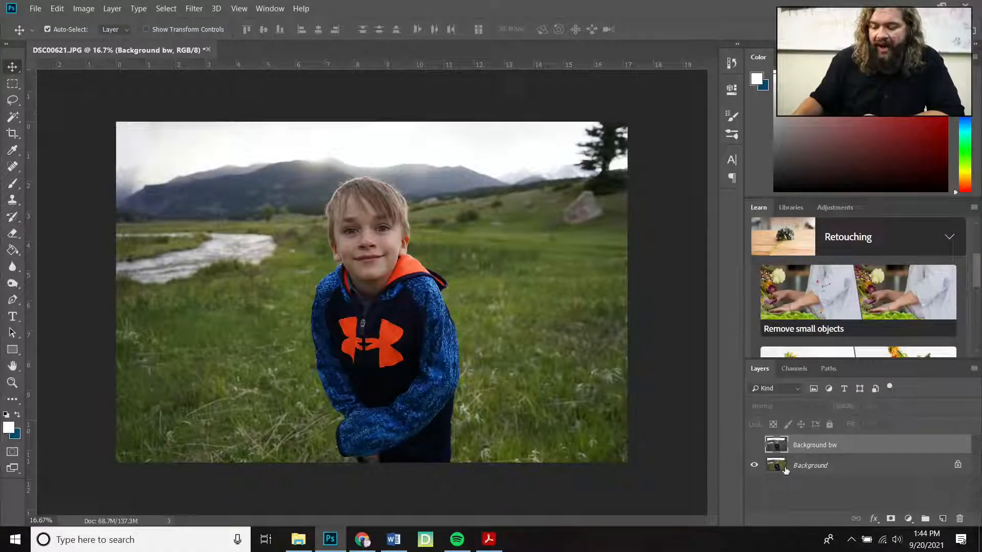
{"action": "left_click", "coordinate": [755, 467]}
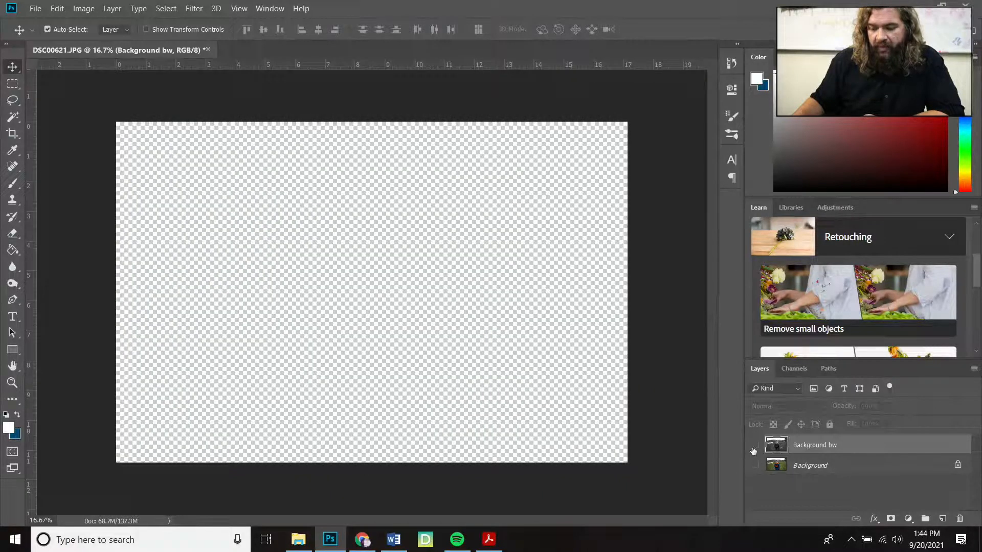
{"action": "left_click", "coordinate": [754, 448]}
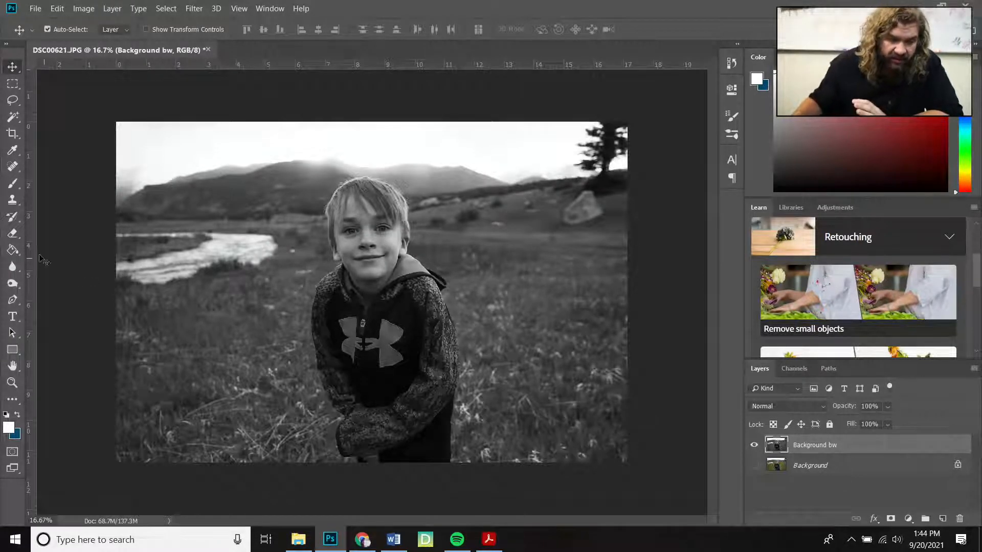
Erase the boy's sweater on the Background bw layer using a 228 px Hard Round eraser at 100% hardness.
{"action": "left_click", "coordinate": [17, 233]}
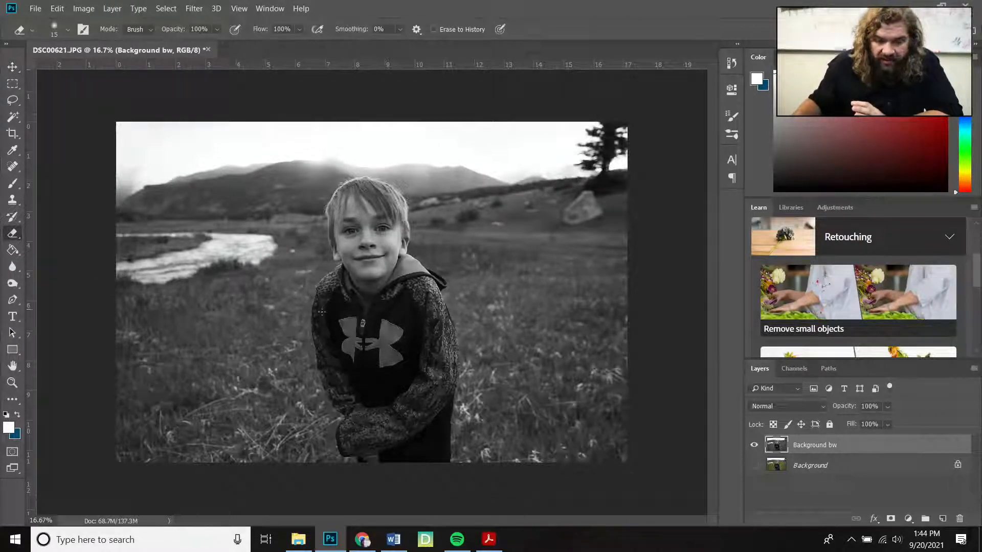
{"action": "right_click", "coordinate": [356, 326]}
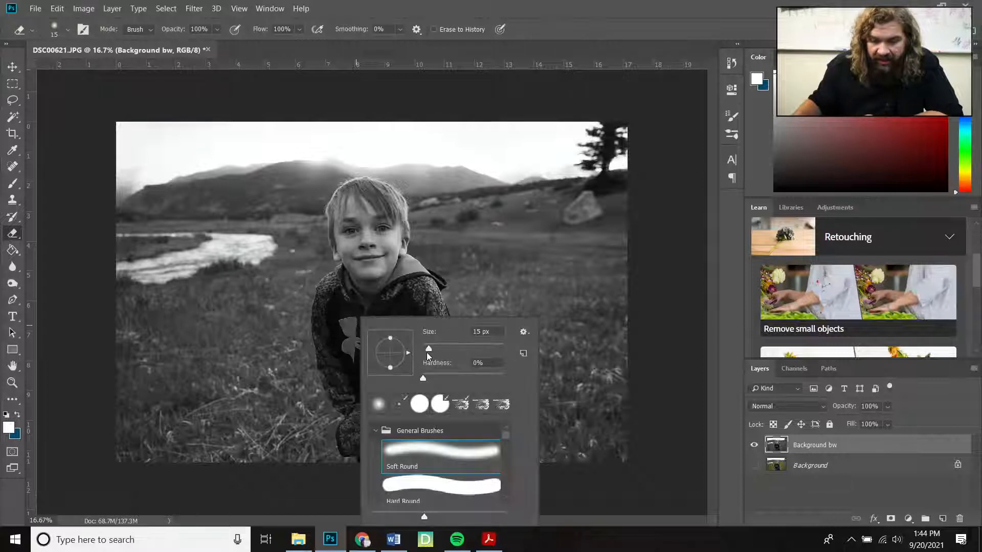
{"action": "left_click_drag", "start_coordinate": [428, 348], "coordinate": [467, 350]}
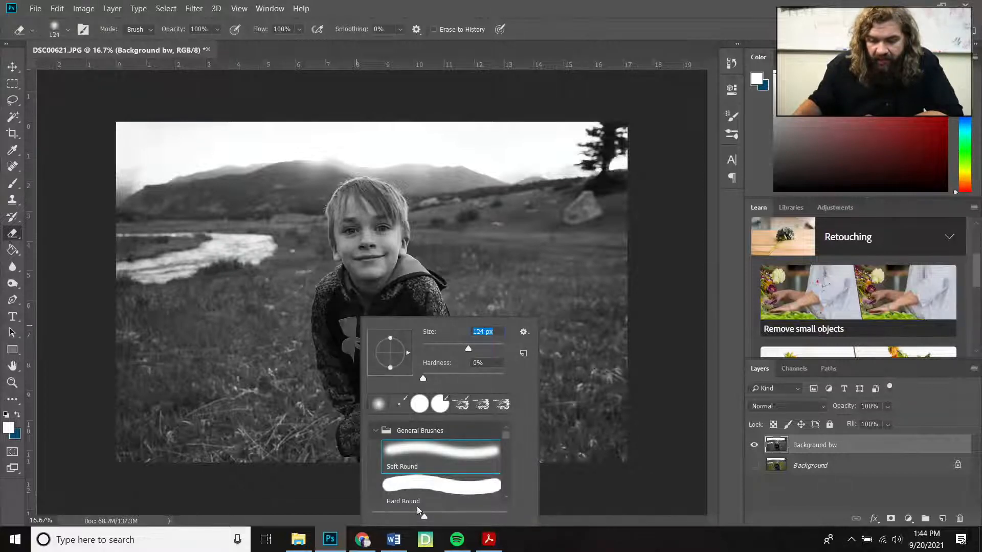
{"action": "left_click", "coordinate": [422, 487]}
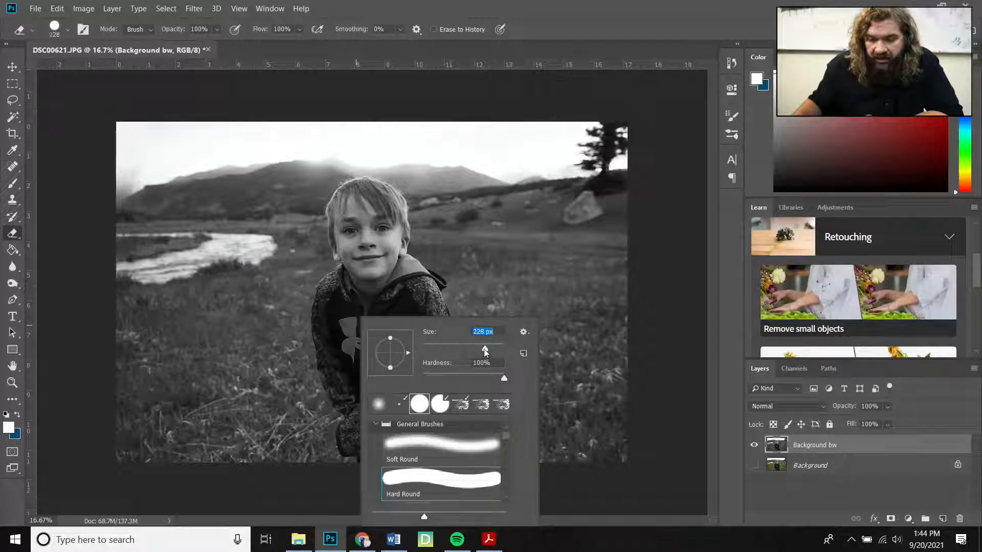
{"action": "mouse_move", "coordinate": [399, 291]}
{"action": "left_mouse_down"}
{"action": "mouse_move", "coordinate": [387, 409]}
{"action": "mouse_move", "coordinate": [359, 316]}
{"action": "mouse_move", "coordinate": [374, 403]}
{"action": "mouse_move", "coordinate": [327, 301]}
{"action": "mouse_move", "coordinate": [349, 388]}
{"action": "mouse_move", "coordinate": [391, 427]}
{"action": "mouse_move", "coordinate": [408, 337]}
{"action": "mouse_move", "coordinate": [420, 327]}
{"action": "mouse_move", "coordinate": [428, 429]}
{"action": "mouse_move", "coordinate": [431, 331]}
{"action": "mouse_move", "coordinate": [416, 390]}
{"action": "mouse_move", "coordinate": [420, 402]}
{"action": "mouse_move", "coordinate": [435, 322]}
{"action": "mouse_move", "coordinate": [434, 416]}
{"action": "mouse_move", "coordinate": [409, 449]}
{"action": "mouse_move", "coordinate": [352, 447]}
{"action": "mouse_move", "coordinate": [349, 428]}
{"action": "mouse_move", "coordinate": [391, 421]}
{"action": "left_mouse_up"}
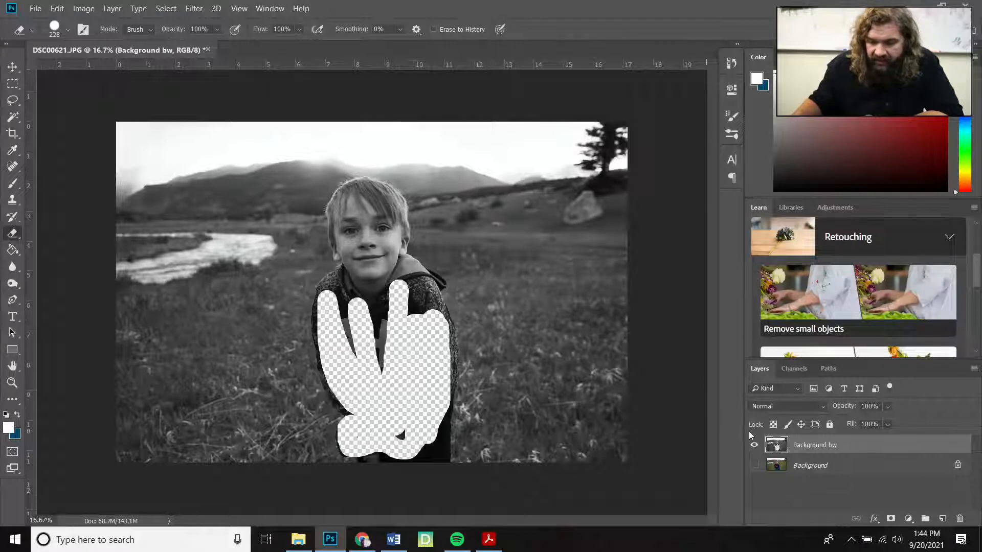
Erase a test streak through the meadow and sky, preview it over the colour layer, and undo the streak.
{"action": "left_click_drag", "start_coordinate": [504, 348], "coordinate": [557, 4]}
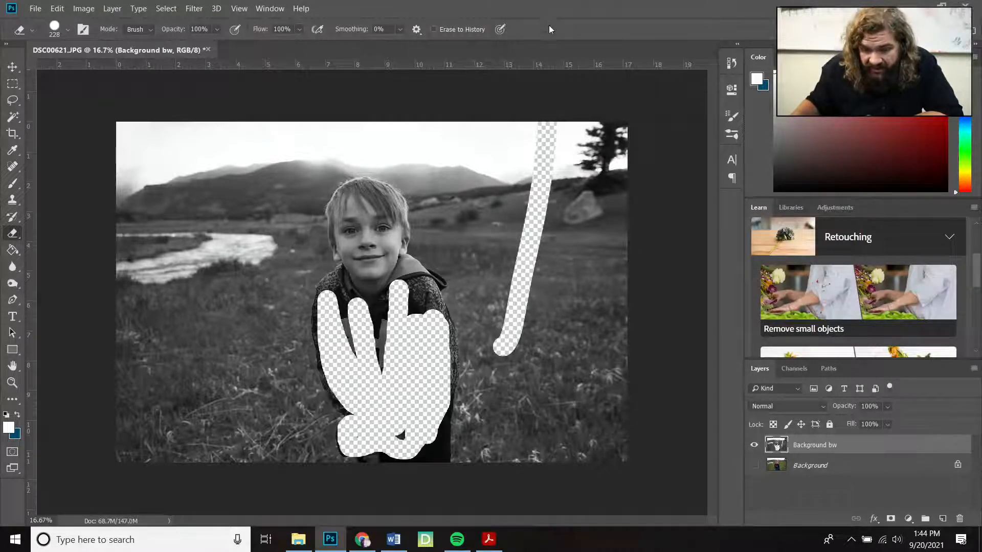
{"action": "left_click", "coordinate": [755, 466]}
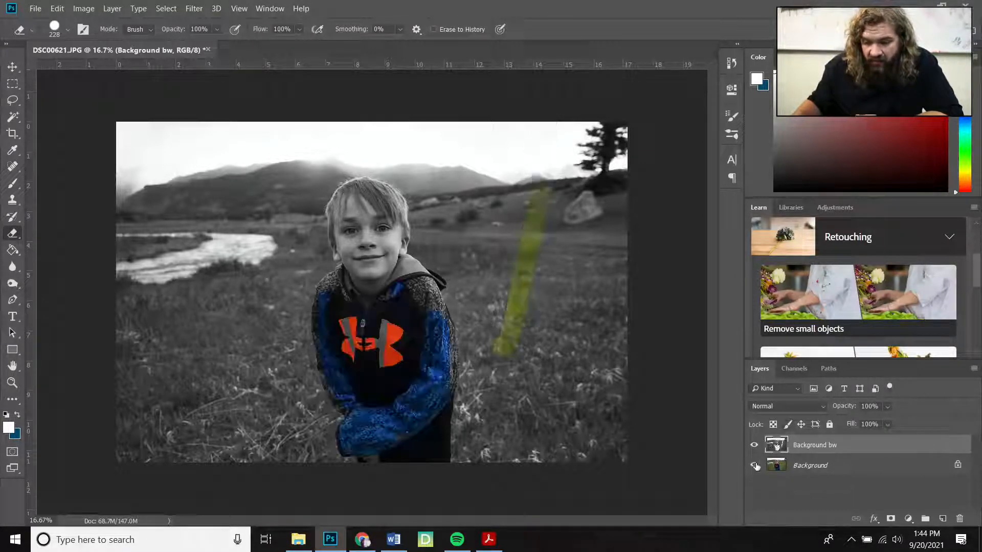
{"action": "left_click", "coordinate": [756, 465]}
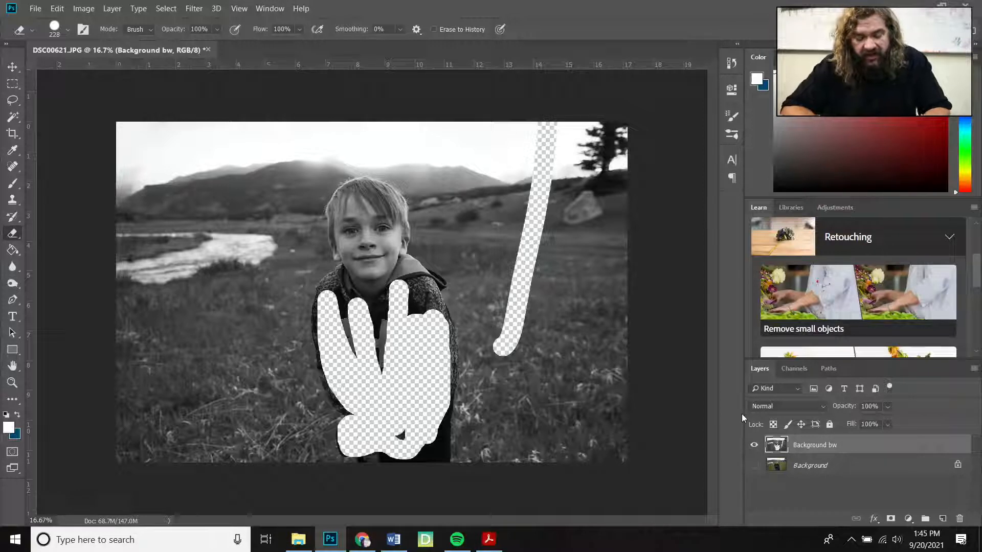
{"action": "key", "text": "ctrl+z"}
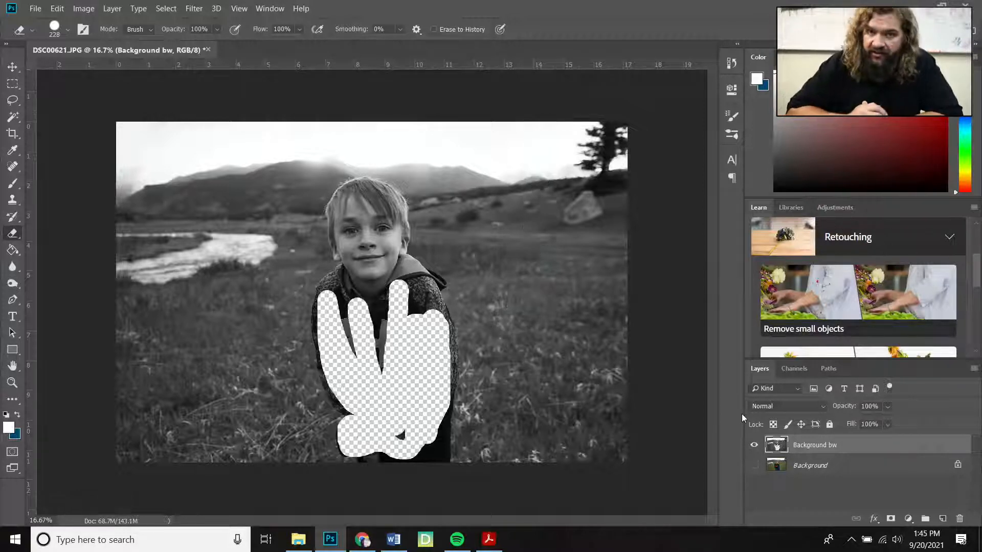
{"action": "left_click", "coordinate": [57, 9]}
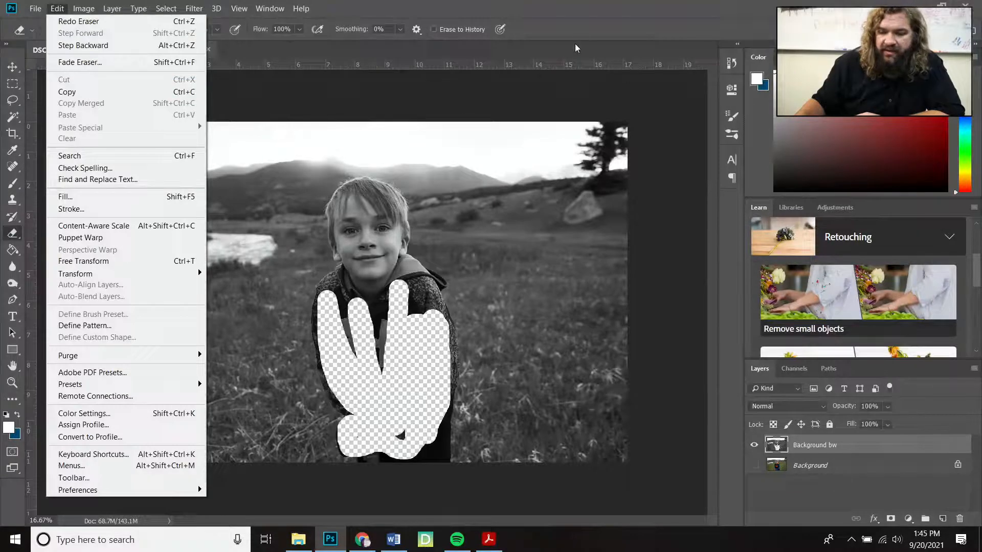
{"action": "left_click", "coordinate": [551, 24]}
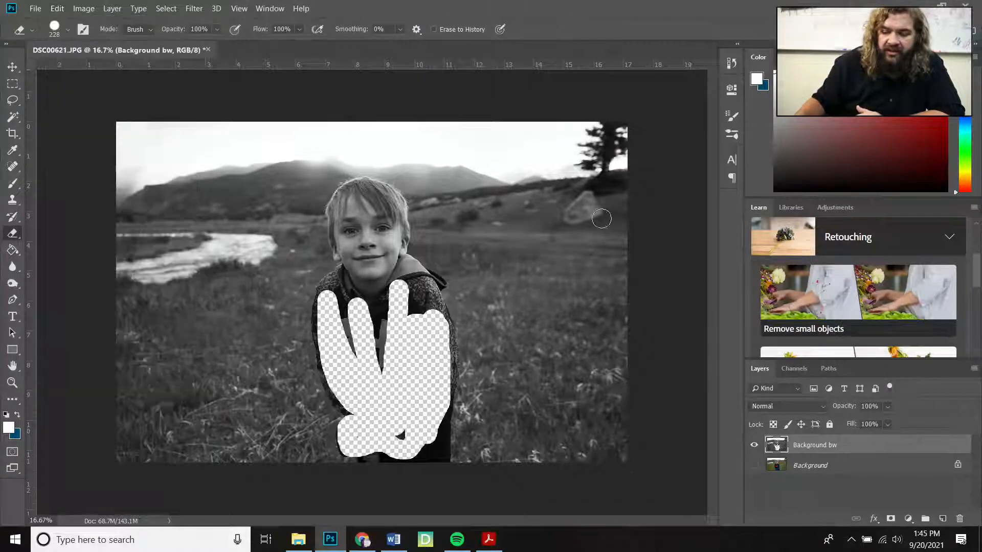
Show the colour layer, try erasing streaks across the face and landscape, and undo all eraser work back to the intact black-and-white layer.
{"action": "left_click", "coordinate": [755, 466]}
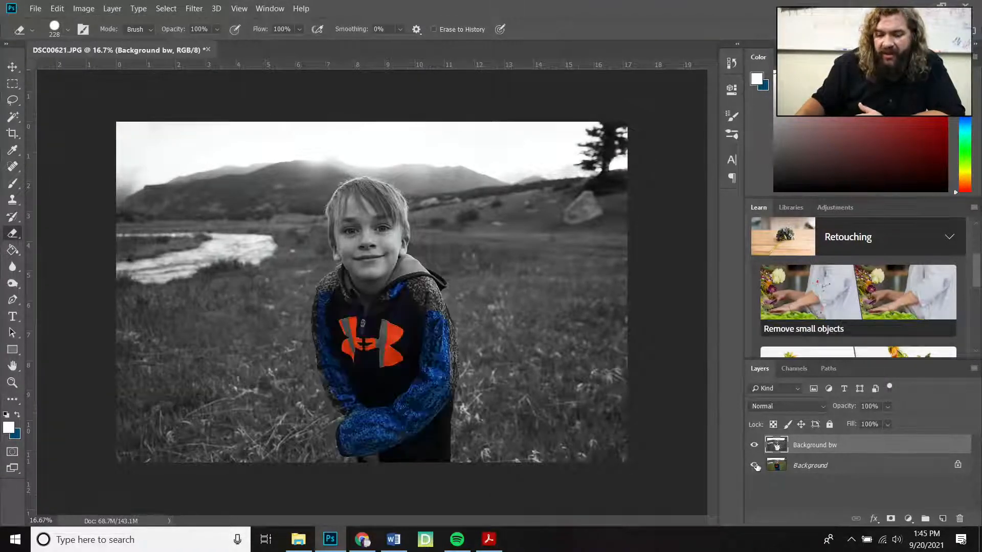
{"action": "mouse_move", "coordinate": [346, 327]}
{"action": "left_mouse_down"}
{"action": "mouse_move", "coordinate": [448, 263]}
{"action": "mouse_move", "coordinate": [541, 183]}
{"action": "mouse_move", "coordinate": [206, 293]}
{"action": "mouse_move", "coordinate": [169, 238]}
{"action": "mouse_move", "coordinate": [174, 192]}
{"action": "left_mouse_up"}
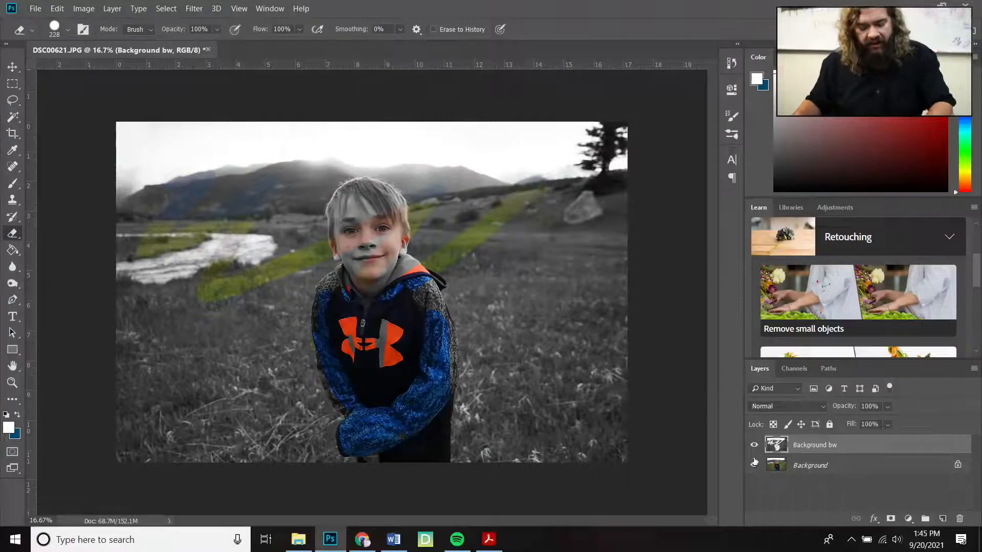
{"action": "key", "text": "ctrl+z"}
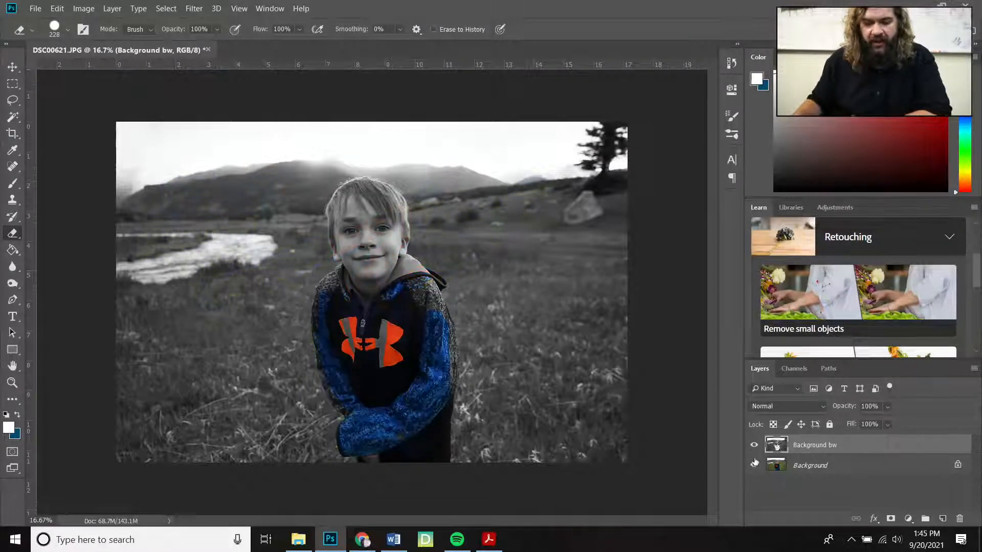
{"action": "key", "text": "ctrl+z"}
{"action": "key", "text": "ctrl+z"}
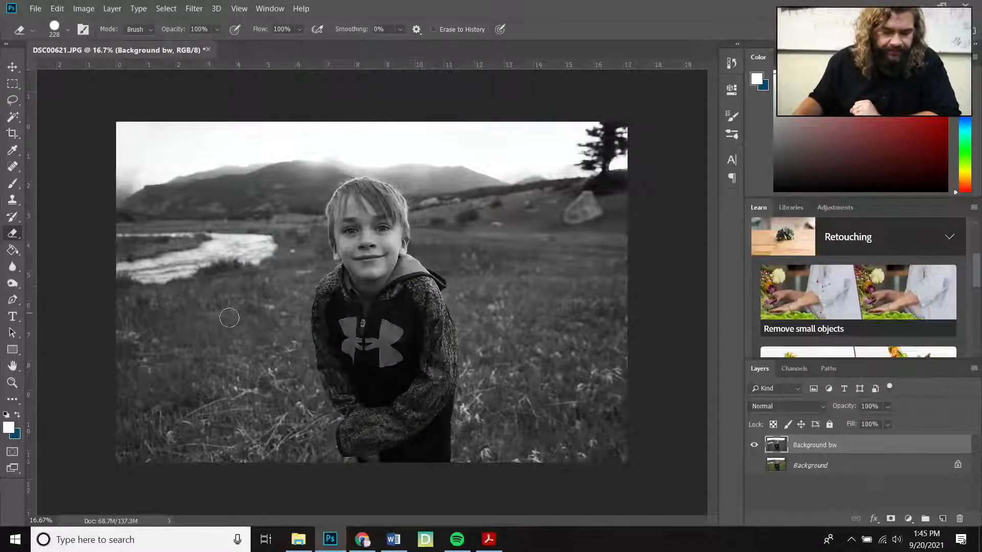
{"action": "left_click", "coordinate": [12, 119]}
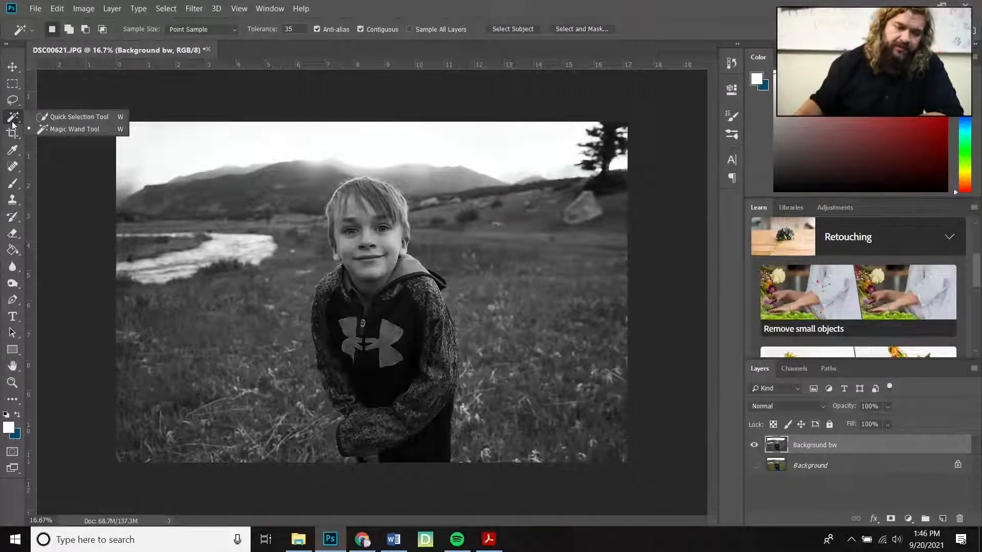
{"action": "left_click", "coordinate": [57, 118]}
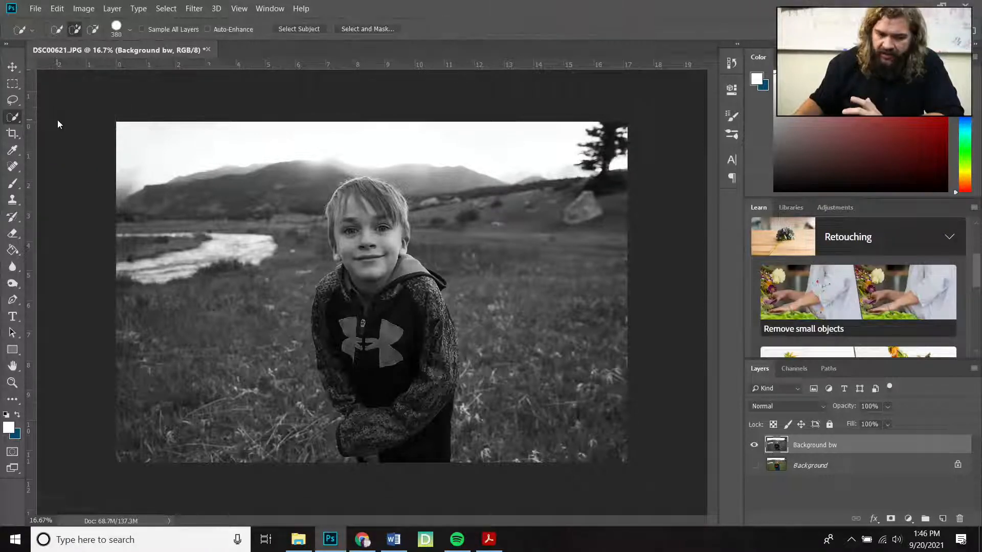
{"action": "right_click", "coordinate": [12, 116]}
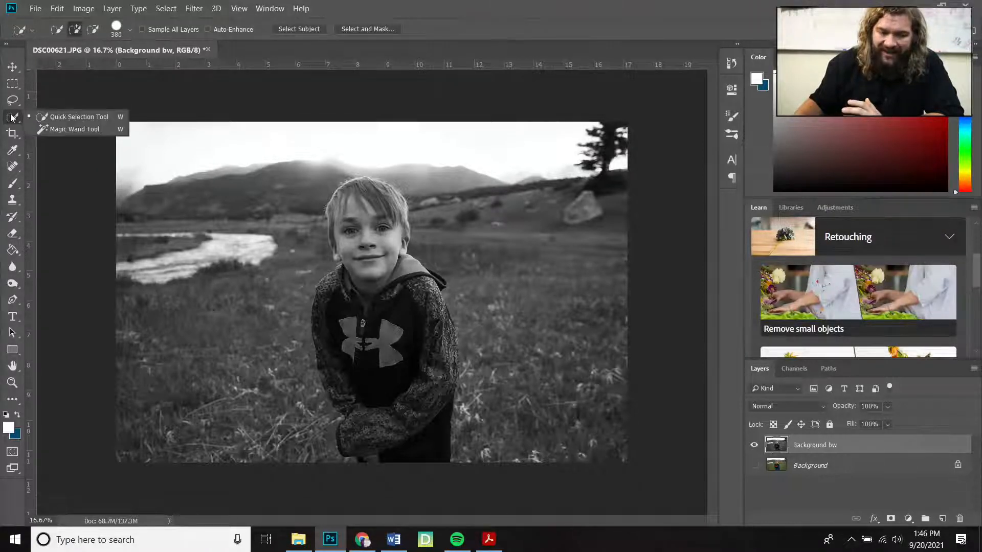
{"action": "left_click", "coordinate": [13, 133]}
{"action": "left_click", "coordinate": [12, 150]}
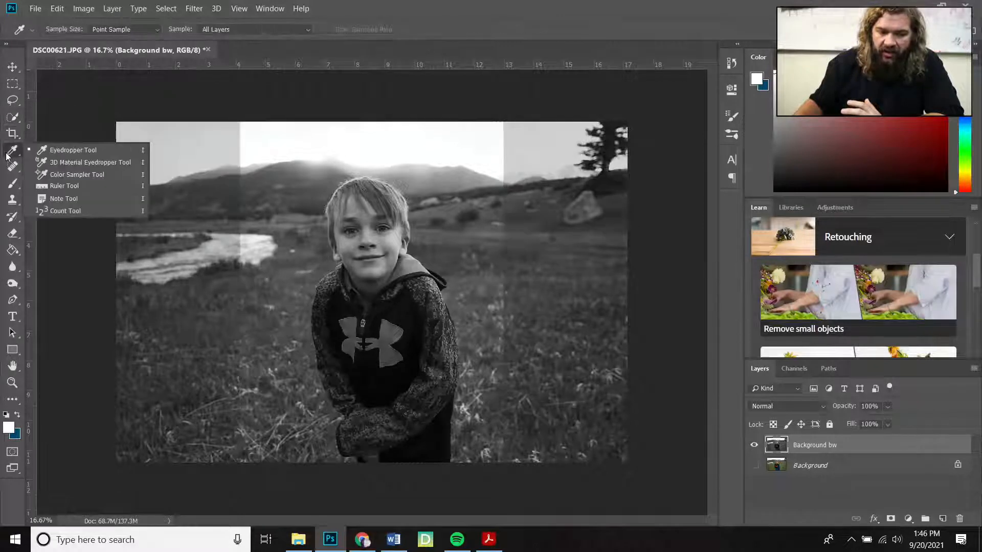
{"action": "left_click", "coordinate": [10, 168]}
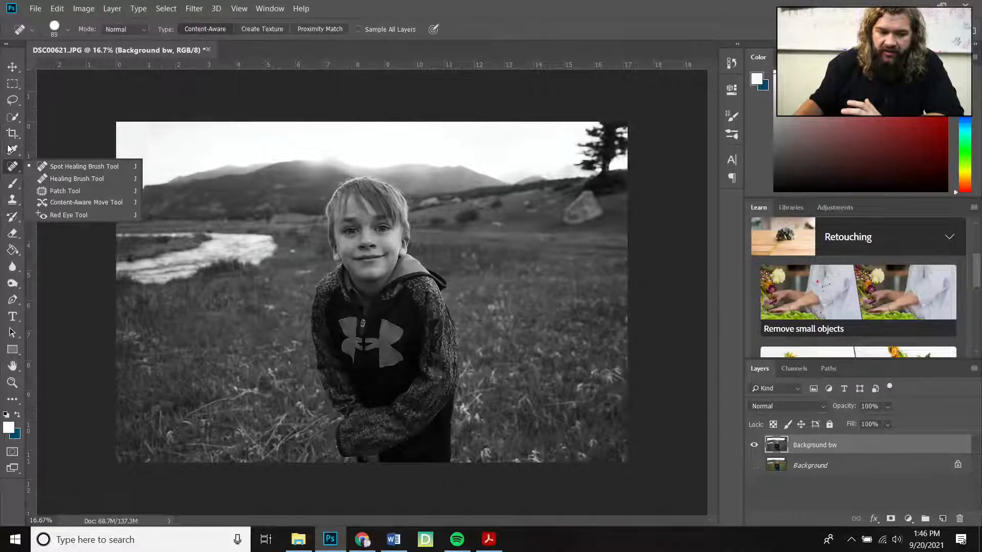
Make a new selection of the boy's sweater and lower body on Background bw with the Quick Selection tool.
{"action": "left_click", "coordinate": [12, 118]}
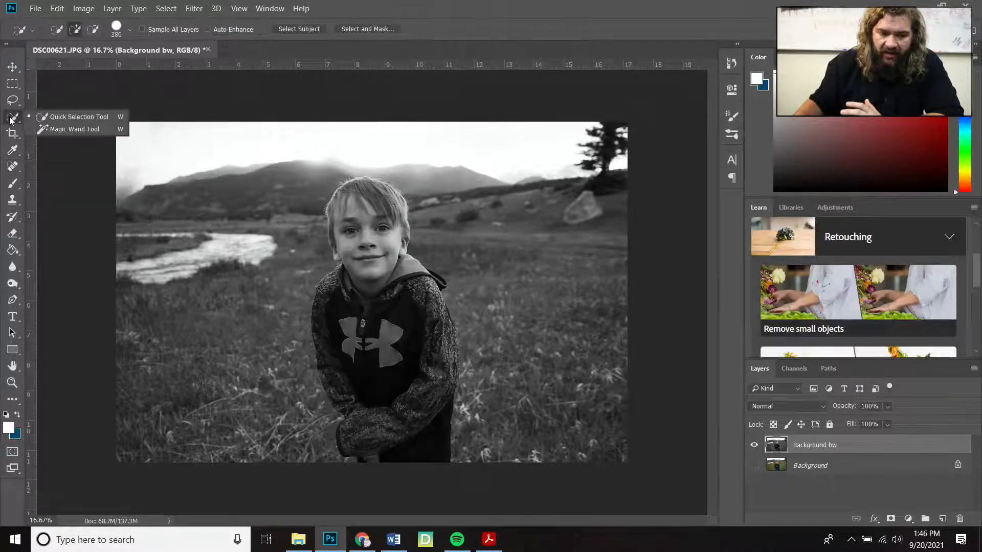
{"action": "left_click", "coordinate": [51, 118]}
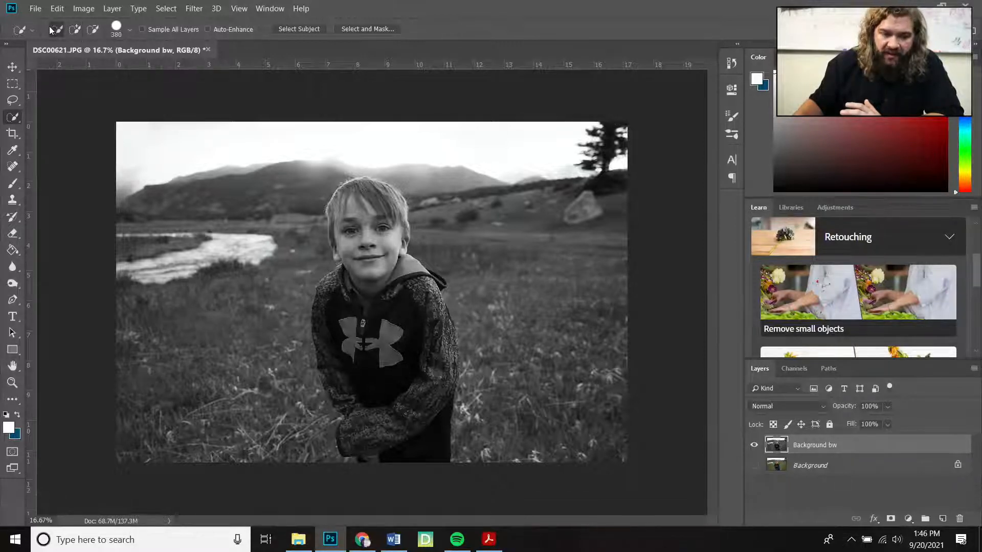
{"action": "left_click_drag", "start_coordinate": [363, 321], "coordinate": [423, 394]}
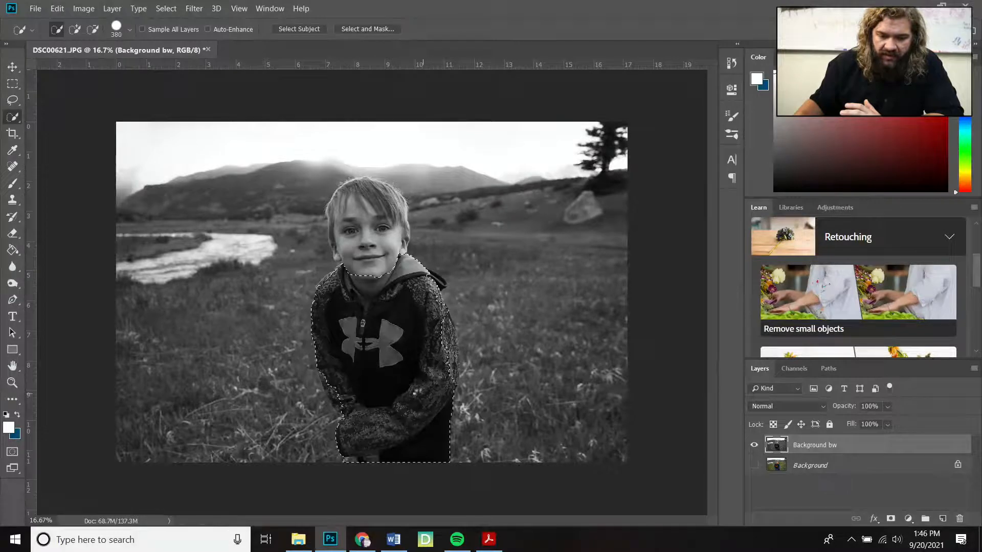
Try adding the grass beside the sleeve to the selection, undo that addition, and return to New Selection mode.
{"action": "left_click_drag", "start_coordinate": [465, 320], "coordinate": [441, 365]}
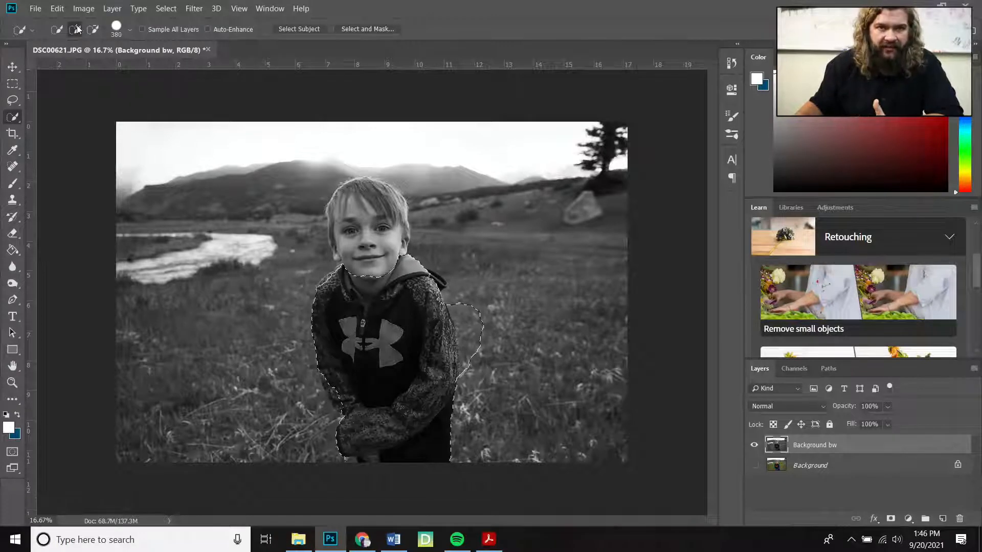
{"action": "key", "text": "ctrl+z"}
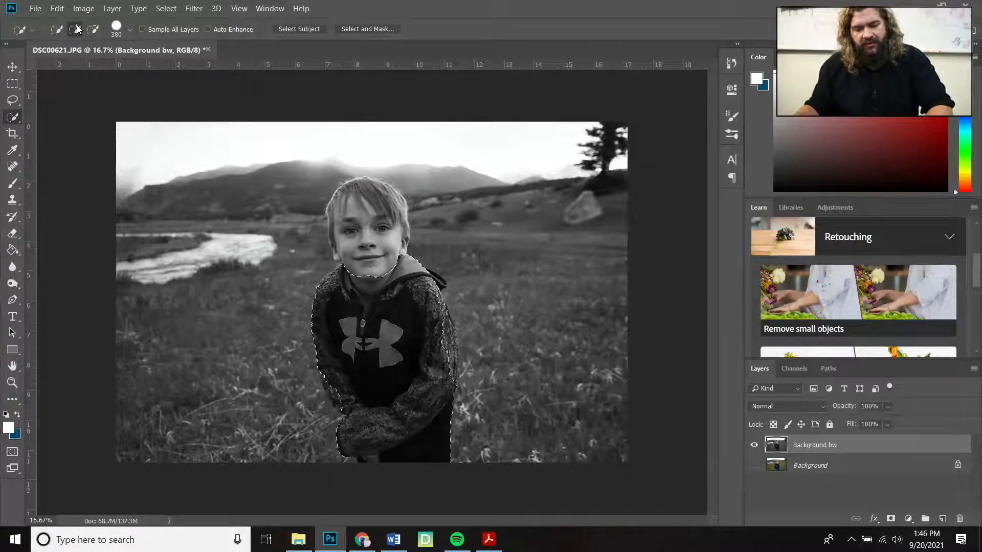
{"action": "left_click", "coordinate": [56, 29]}
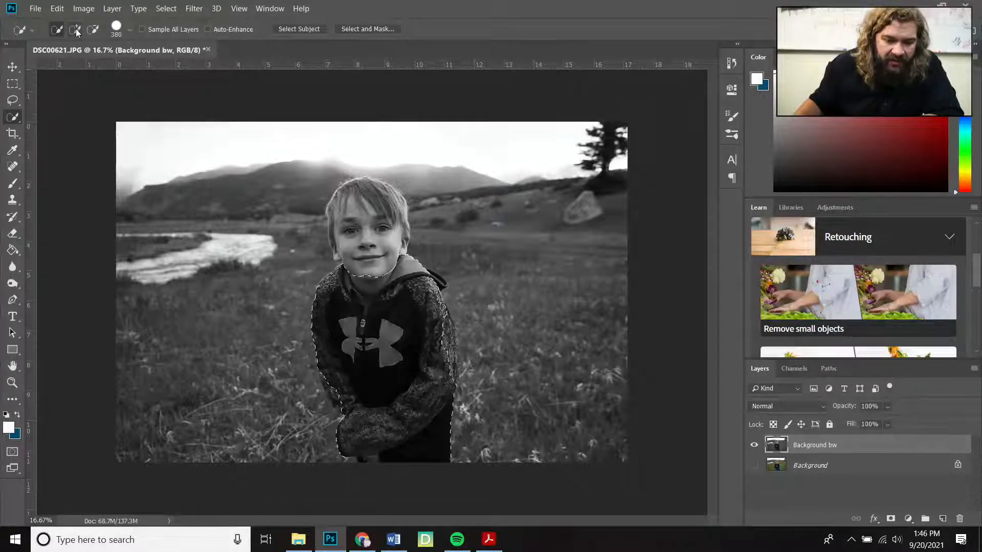
Add the edge of the boy's right shoulder to the sweater selection with Quick Selection in Add to Selection mode.
{"action": "left_click", "coordinate": [76, 30]}
{"action": "left_click", "coordinate": [92, 30]}
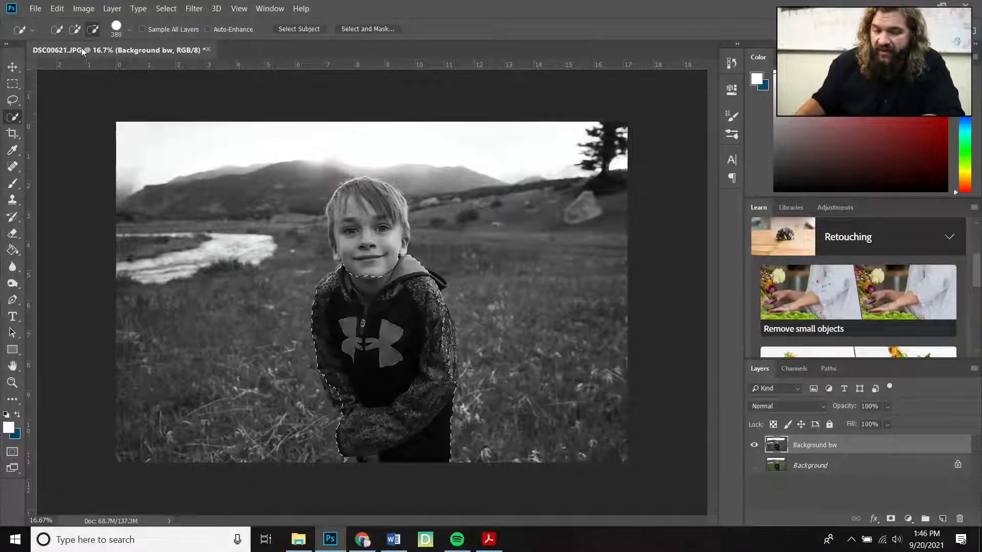
{"action": "left_click", "coordinate": [74, 29]}
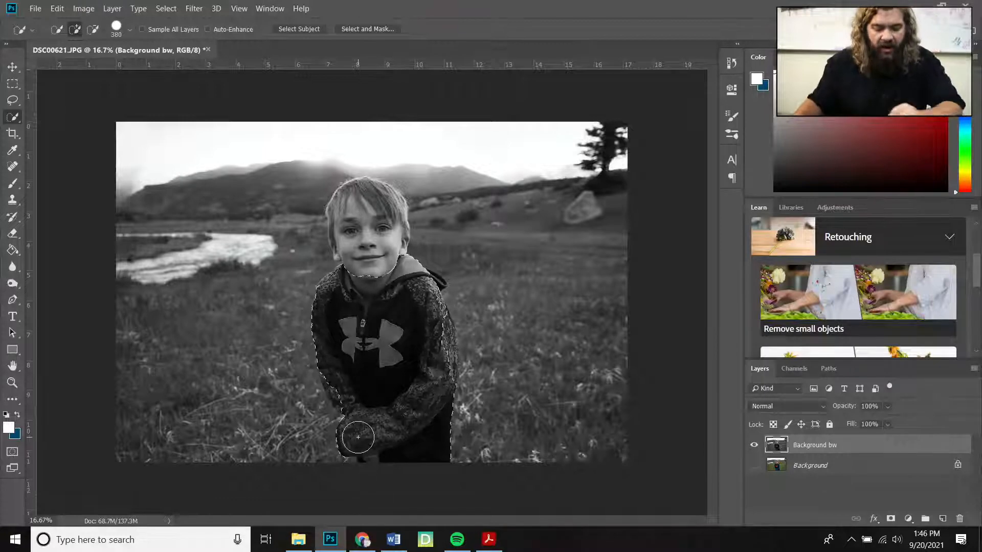
{"action": "key", "text": "ctrl+plus"}
{"action": "key", "text": "ctrl+plus"}
{"action": "key", "text": "ctrl+plus"}
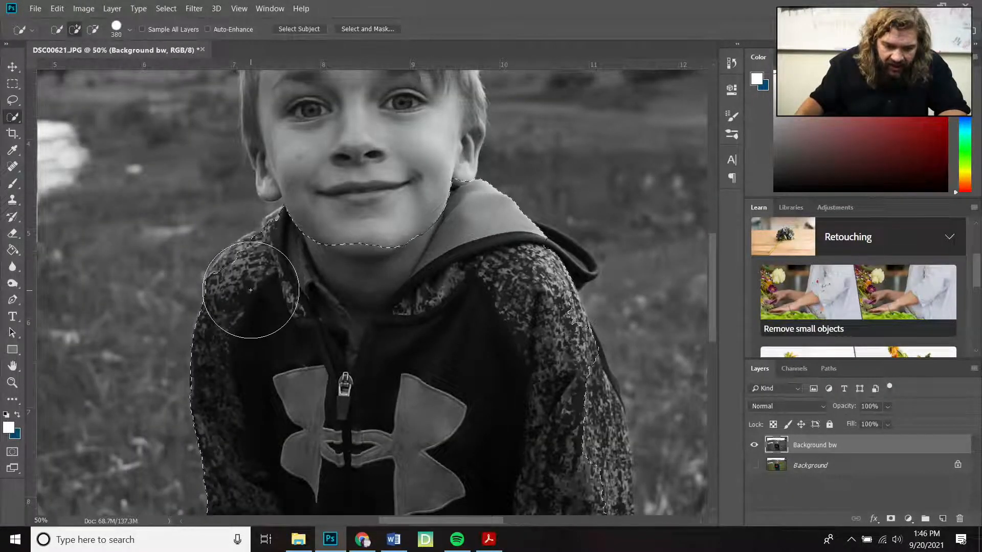
{"action": "left_click_drag", "start_coordinate": [251, 293], "coordinate": [261, 283]}
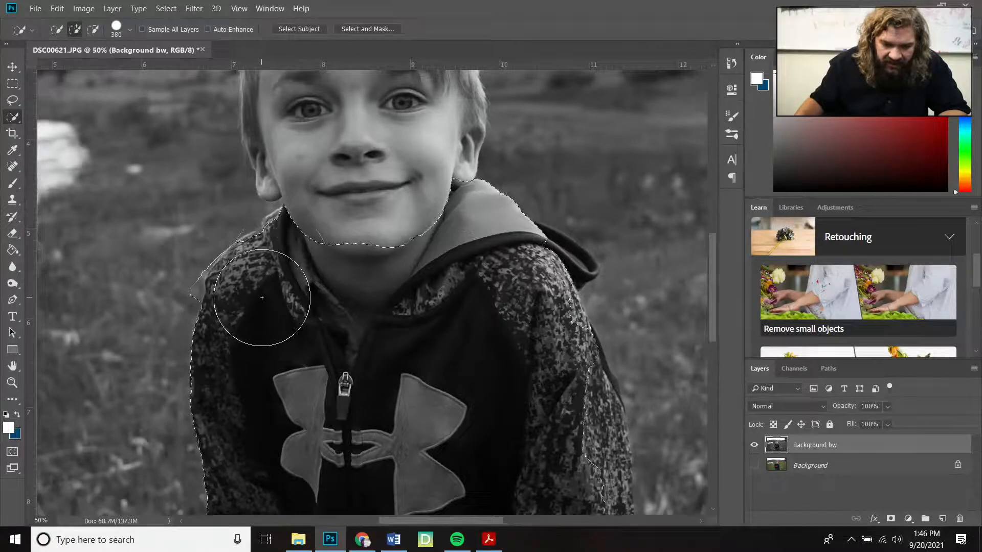
Reduce the selection brush to 74 px and add the missing collar edge below the boy's right ear and the back of the hood.
{"action": "left_click", "coordinate": [129, 30]}
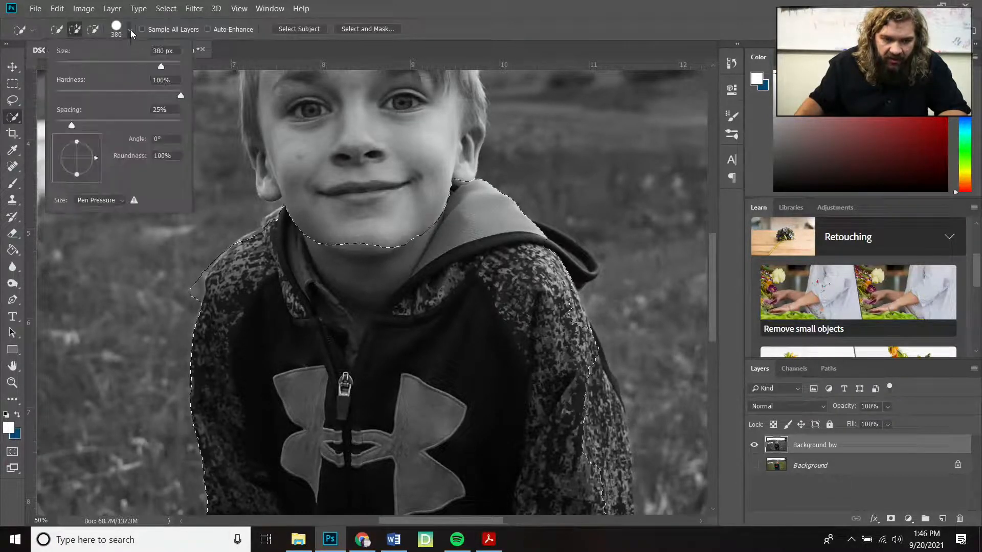
{"action": "left_click_drag", "start_coordinate": [165, 66], "coordinate": [104, 77]}
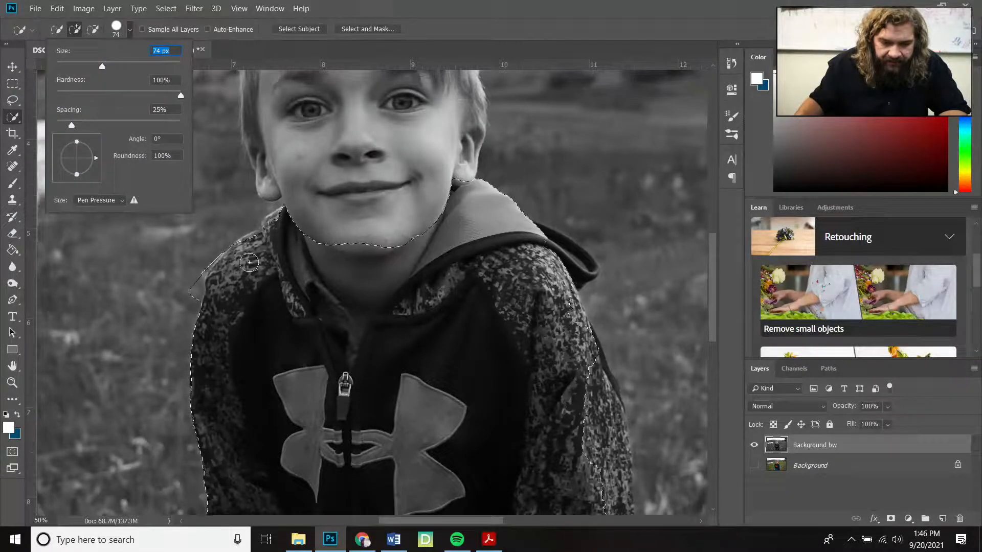
{"action": "left_click", "coordinate": [274, 225]}
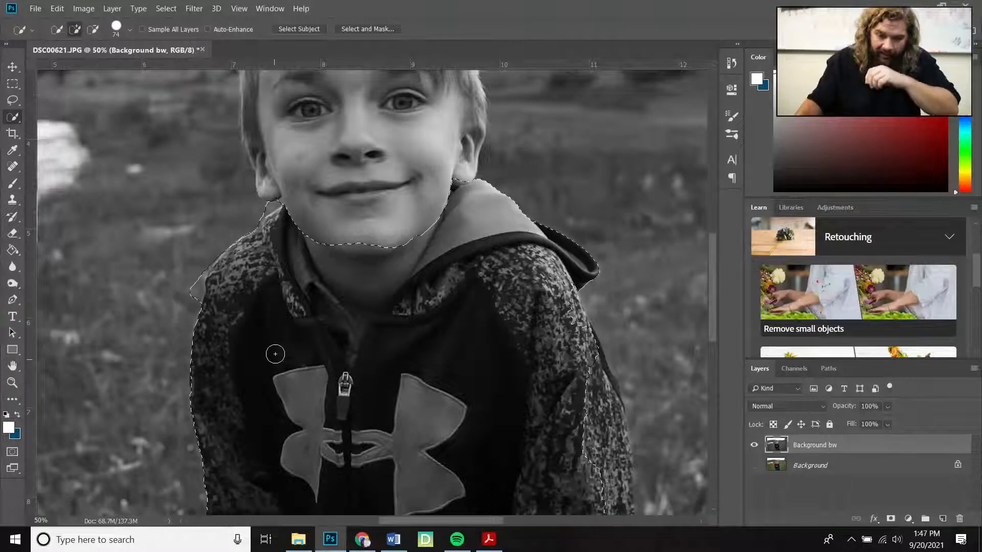
Subtract the chin and neck from the selection, trimming the base of the neckline with a 32 px brush.
{"action": "left_click", "coordinate": [93, 30]}
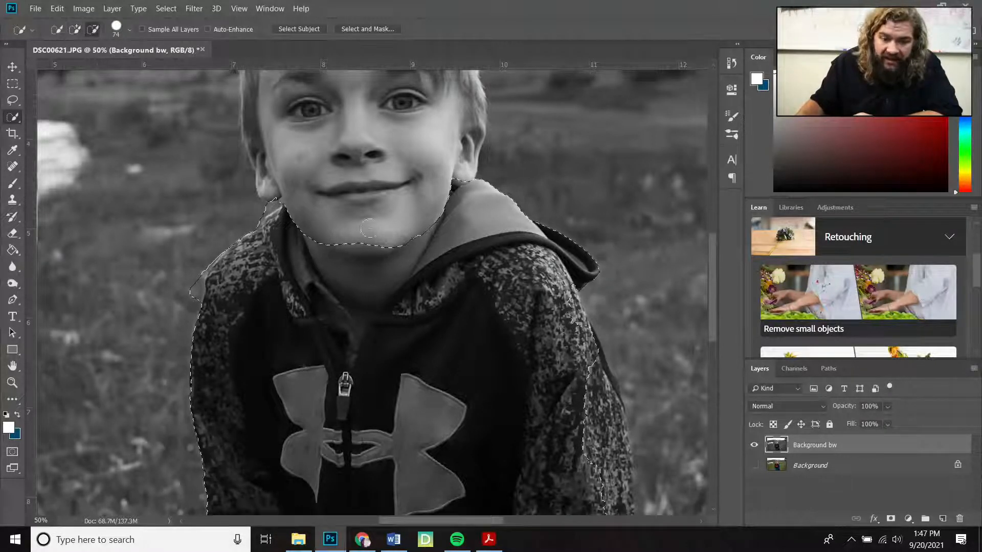
{"action": "mouse_move", "coordinate": [363, 254]}
{"action": "left_mouse_down"}
{"action": "mouse_move", "coordinate": [384, 250]}
{"action": "mouse_move", "coordinate": [382, 272]}
{"action": "mouse_move", "coordinate": [357, 280]}
{"action": "mouse_move", "coordinate": [358, 332]}
{"action": "left_mouse_up"}
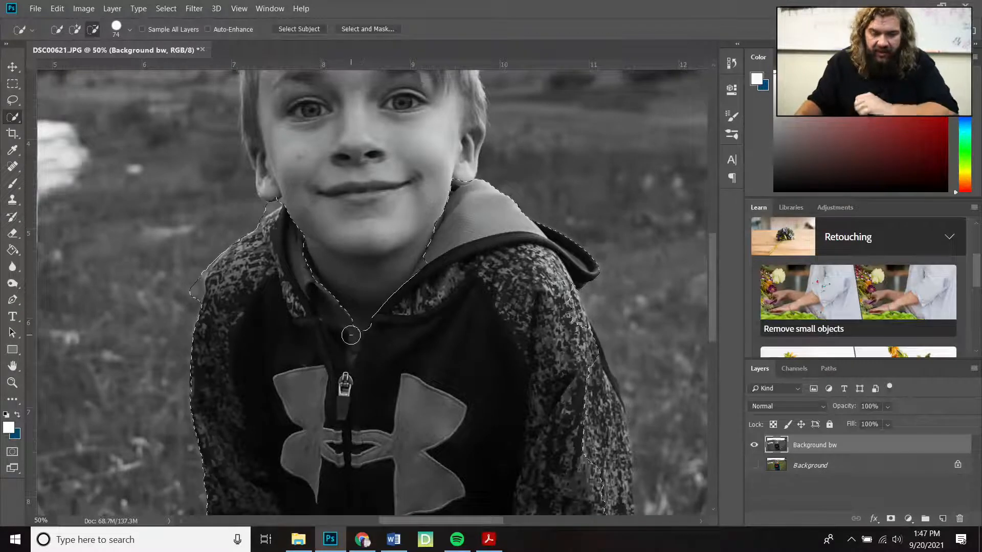
{"action": "scroll", "coordinate": [348, 333], "scroll_direction": "up", "scroll_amount": 3}
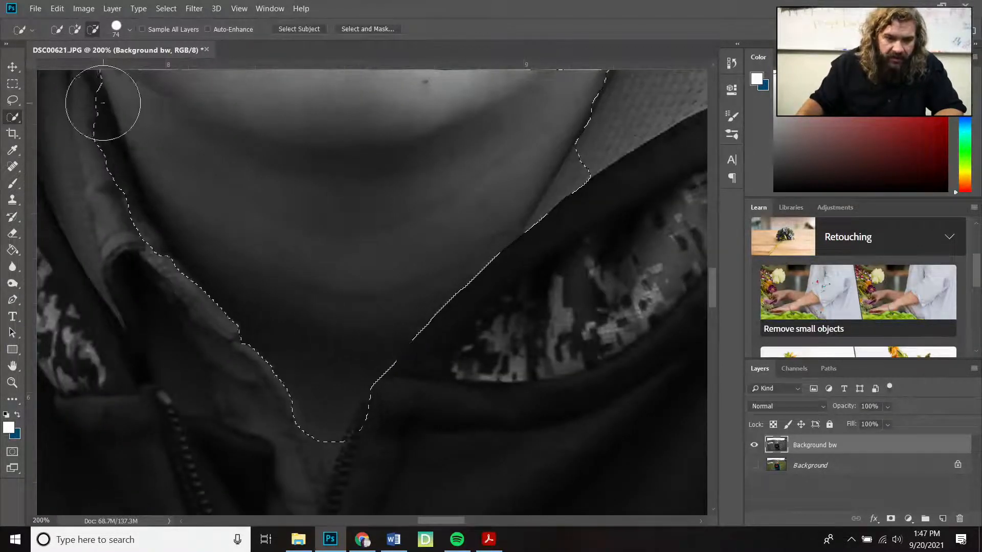
{"action": "left_click", "coordinate": [130, 30]}
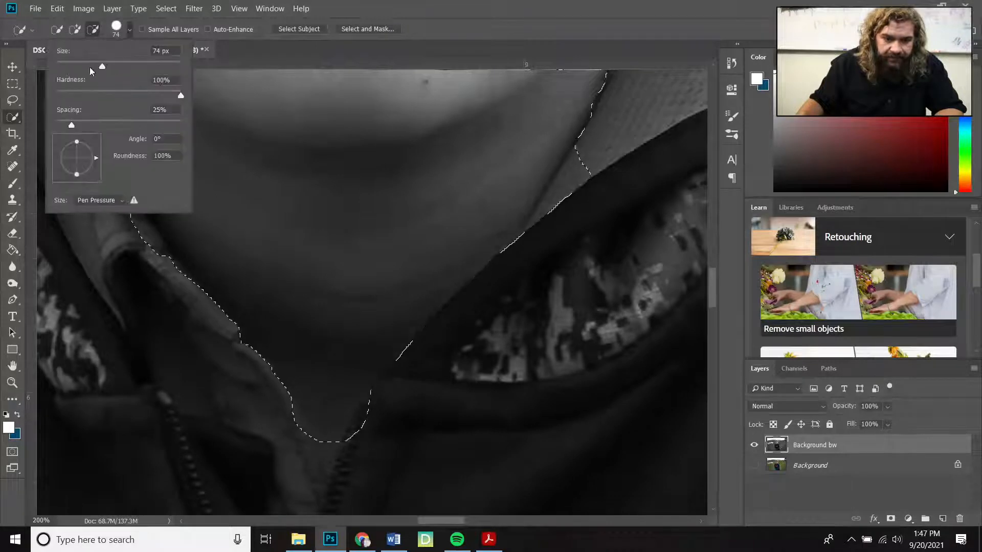
{"action": "left_click_drag", "start_coordinate": [112, 67], "coordinate": [77, 72]}
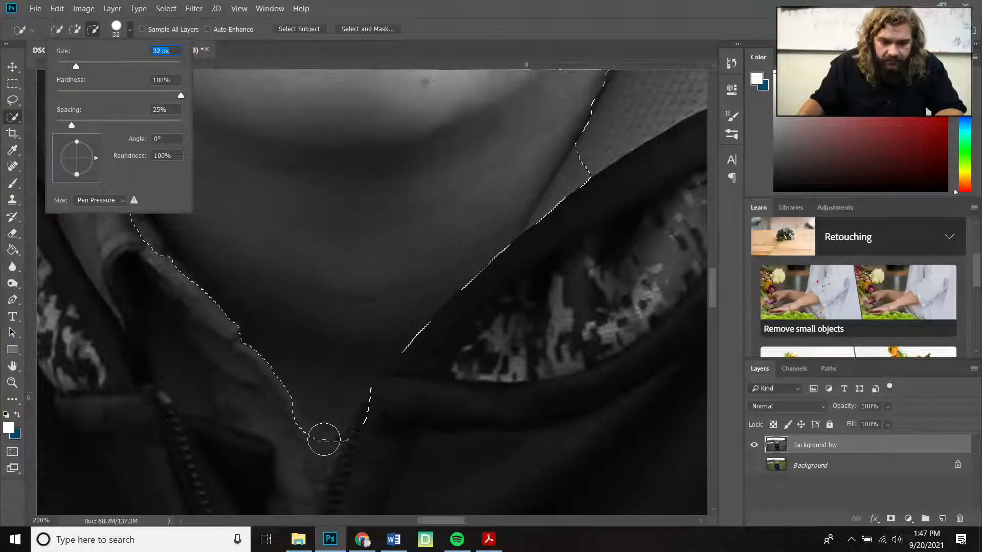
{"action": "left_click", "coordinate": [327, 449]}
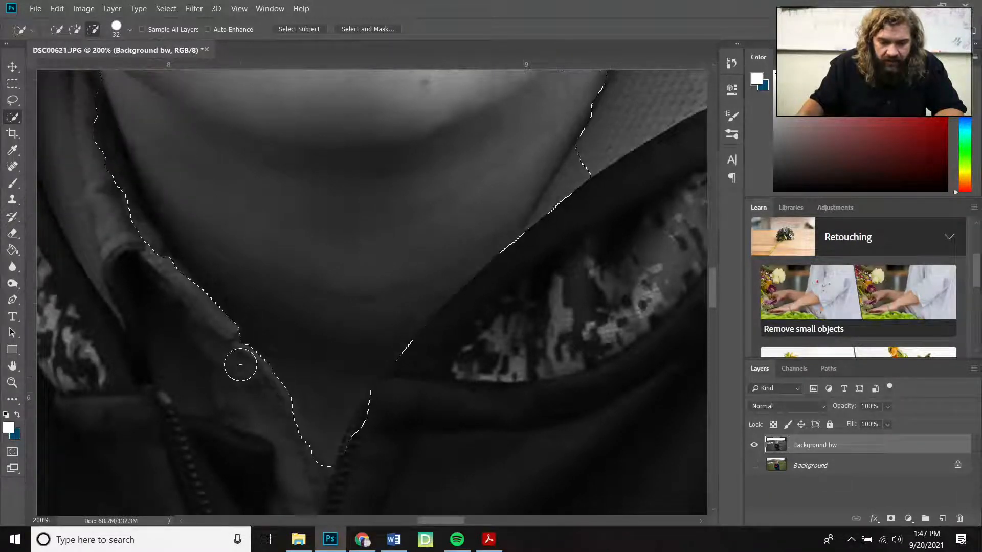
With a 12 px brush, subtract the tip of the neckline and add the hood's inner edge beside the neck.
{"action": "left_click", "coordinate": [129, 30]}
{"action": "left_click_drag", "start_coordinate": [77, 69], "coordinate": [64, 69]}
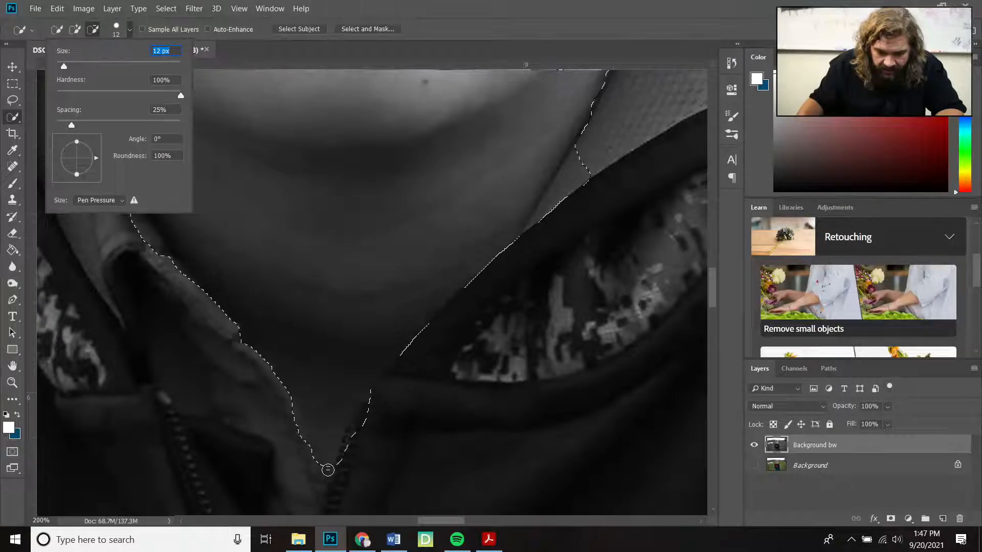
{"action": "left_click_drag", "start_coordinate": [328, 471], "coordinate": [321, 499]}
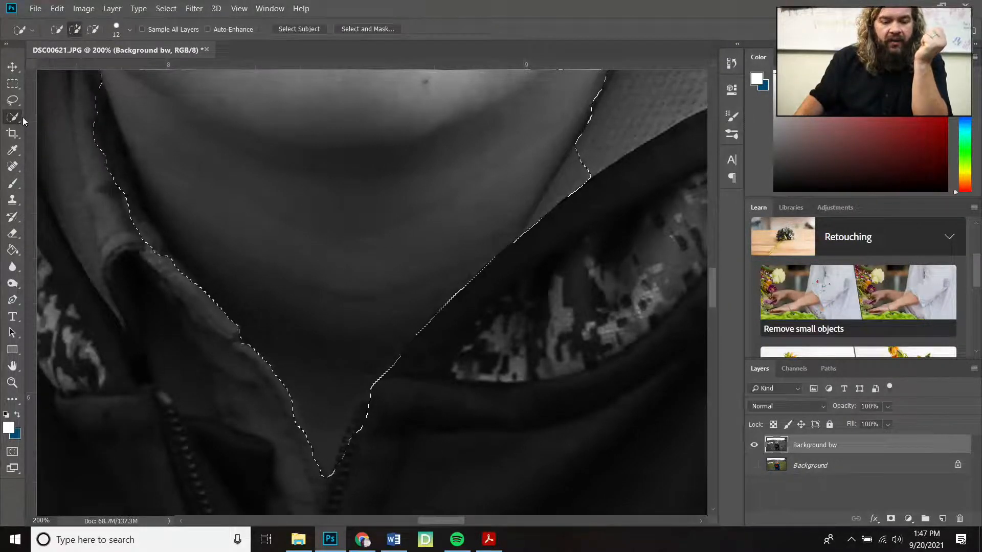
{"action": "left_click", "coordinate": [611, 162]}
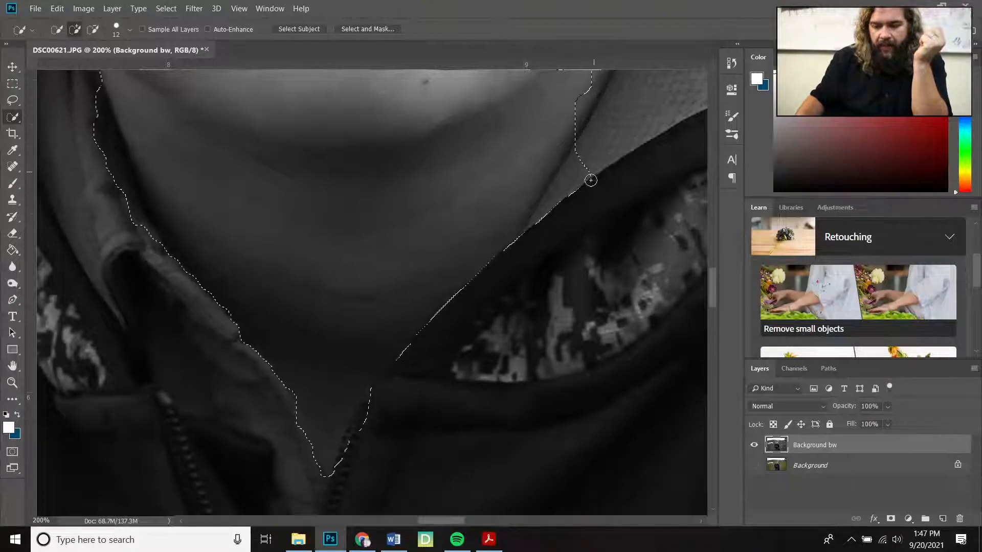
{"action": "mouse_move", "coordinate": [587, 169]}
{"action": "left_mouse_down"}
{"action": "mouse_move", "coordinate": [548, 225]}
{"action": "mouse_move", "coordinate": [564, 193]}
{"action": "mouse_move", "coordinate": [554, 199]}
{"action": "mouse_move", "coordinate": [540, 227]}
{"action": "left_mouse_up"}
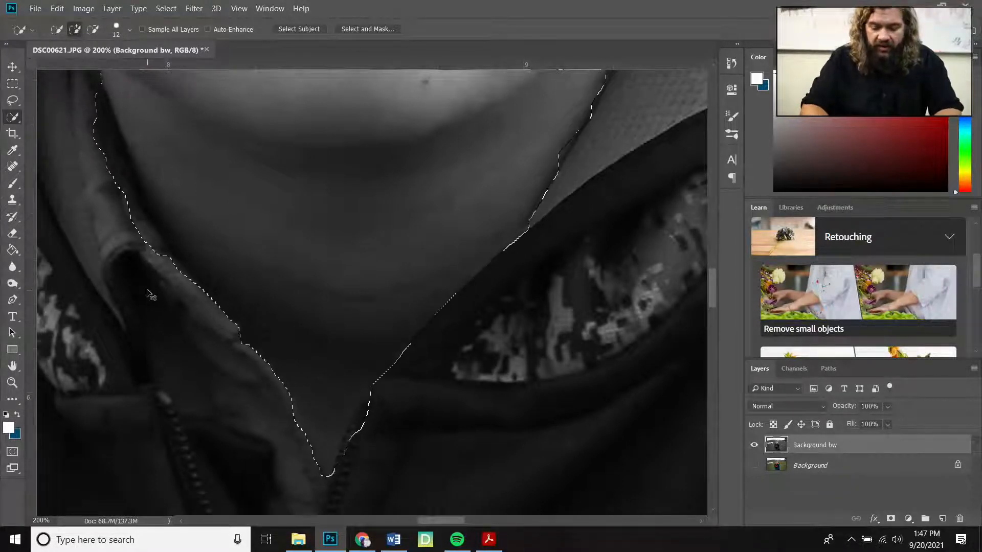
Subtract the background spill beside the boy's right shoulder so the selection follows the sleeve's outline.
{"action": "key", "text": "ctrl+minus"}
{"action": "key", "text": "ctrl+minus"}
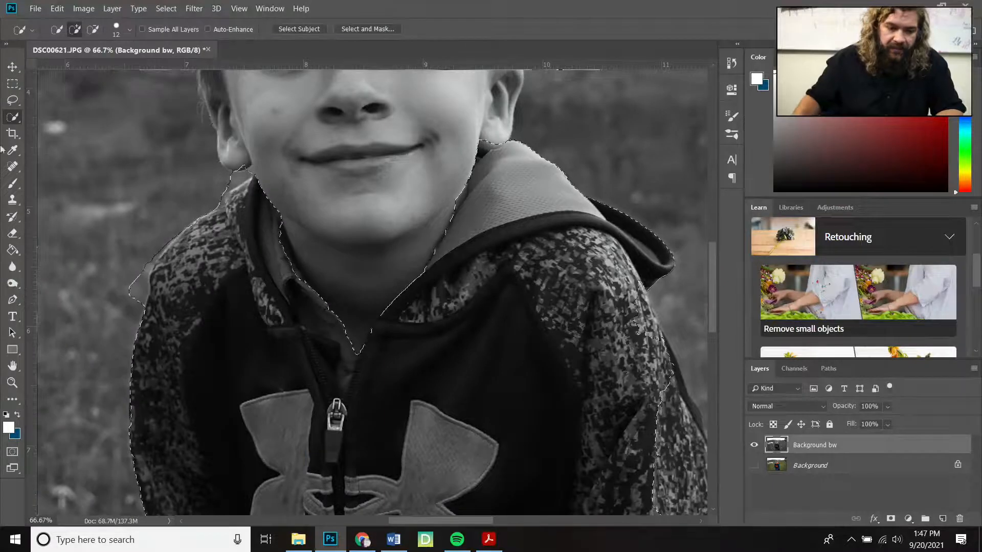
{"action": "left_click", "coordinate": [12, 382]}
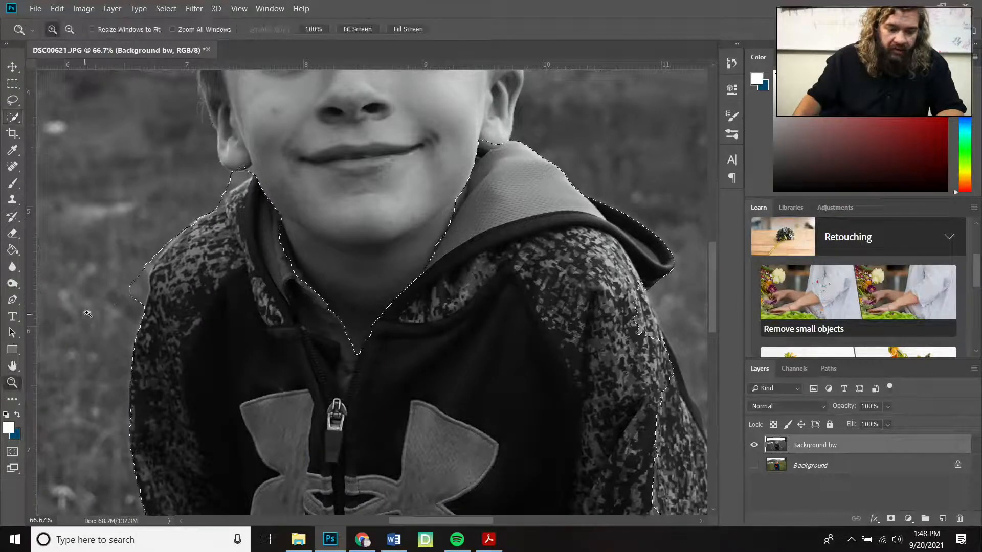
{"action": "left_click", "coordinate": [144, 277]}
{"action": "left_click", "coordinate": [144, 277]}
{"action": "left_click", "coordinate": [144, 276]}
{"action": "left_click", "coordinate": [144, 276]}
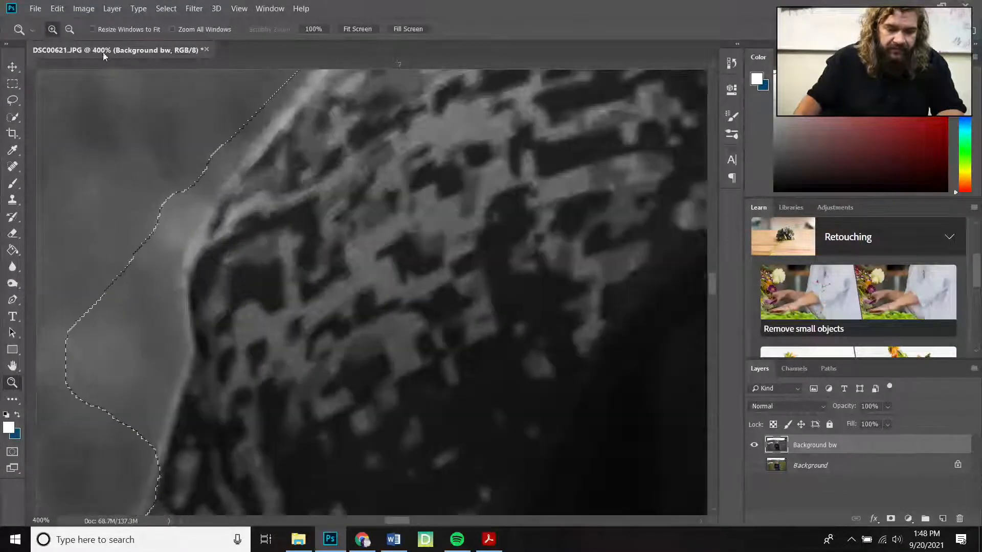
{"action": "left_click", "coordinate": [12, 116]}
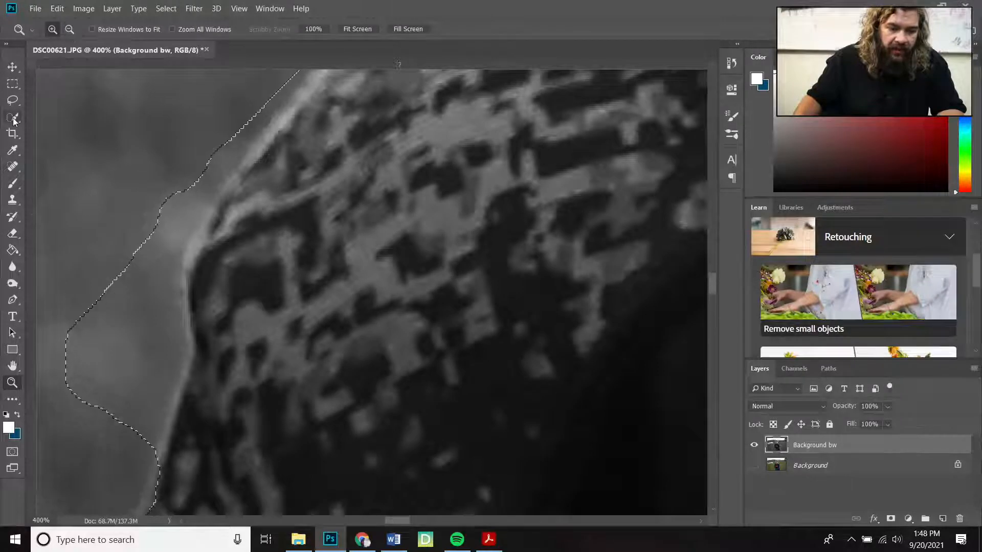
{"action": "left_click", "coordinate": [95, 28]}
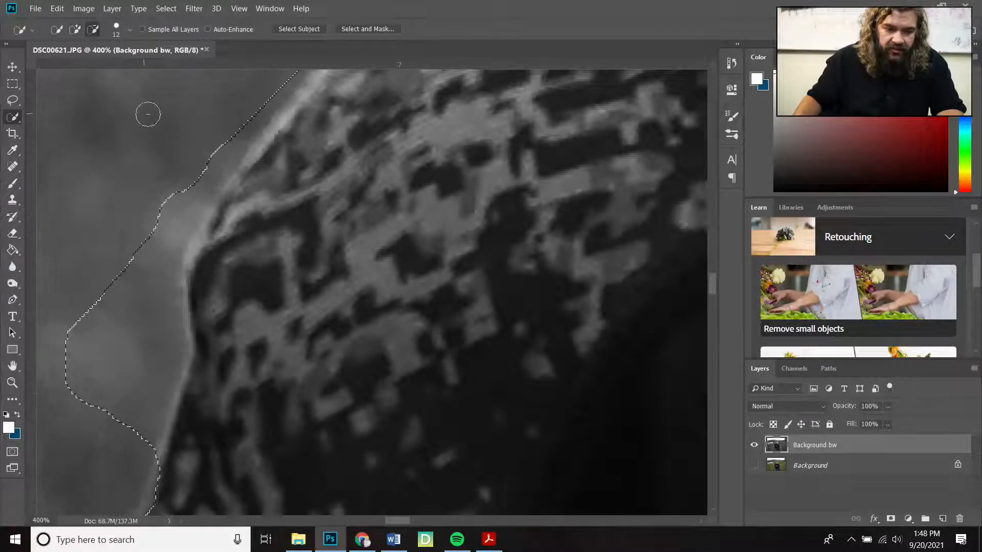
{"action": "mouse_move", "coordinate": [177, 193]}
{"action": "left_mouse_down"}
{"action": "mouse_move", "coordinate": [139, 397]}
{"action": "mouse_move", "coordinate": [113, 468]}
{"action": "left_mouse_up"}
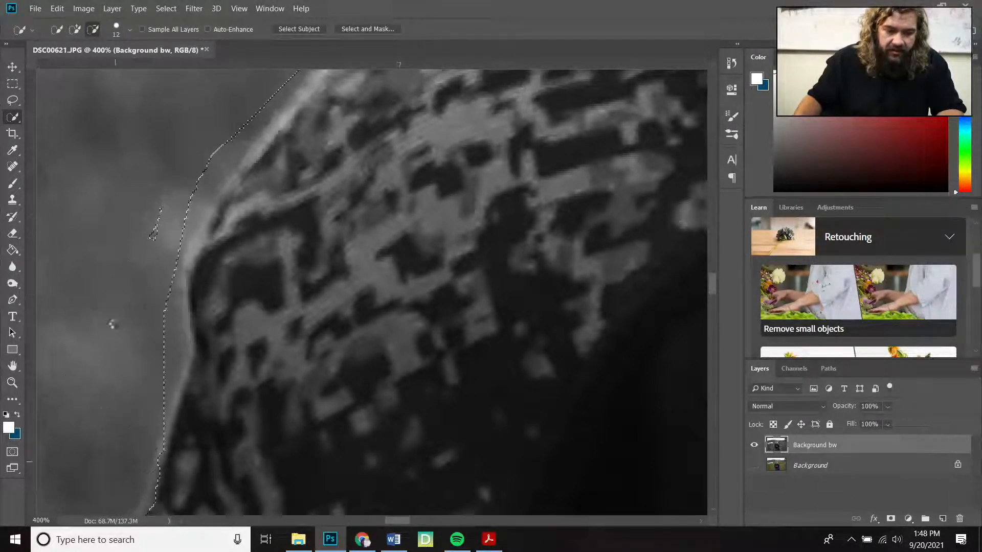
{"action": "mouse_move", "coordinate": [158, 189]}
{"action": "left_mouse_down"}
{"action": "mouse_move", "coordinate": [142, 246]}
{"action": "mouse_move", "coordinate": [101, 310]}
{"action": "left_mouse_up"}
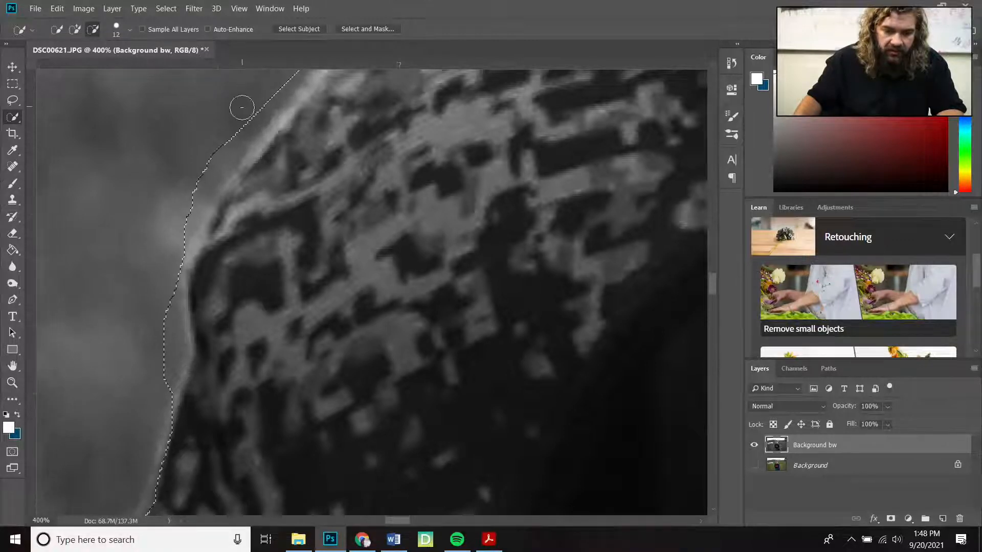
{"action": "mouse_move", "coordinate": [241, 107]}
{"action": "left_mouse_down"}
{"action": "mouse_move", "coordinate": [188, 219]}
{"action": "mouse_move", "coordinate": [189, 203]}
{"action": "mouse_move", "coordinate": [170, 266]}
{"action": "mouse_move", "coordinate": [160, 338]}
{"action": "mouse_move", "coordinate": [156, 328]}
{"action": "mouse_move", "coordinate": [166, 292]}
{"action": "mouse_move", "coordinate": [165, 393]}
{"action": "mouse_move", "coordinate": [187, 353]}
{"action": "left_mouse_up"}
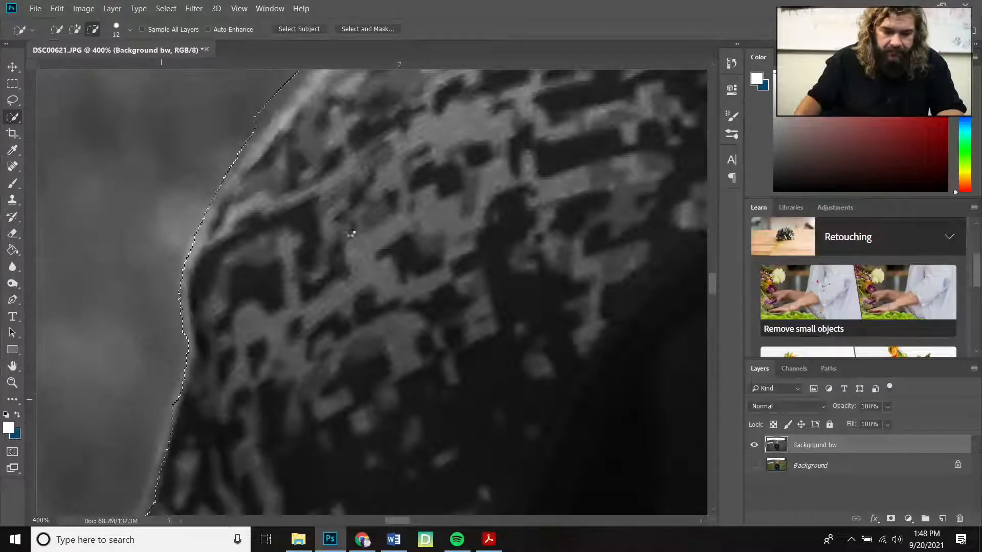
Trim the remaining background from the selection along the upper slope of the boy's right shoulder.
{"action": "scroll", "coordinate": [351, 230], "scroll_direction": "up", "scroll_amount": 10}
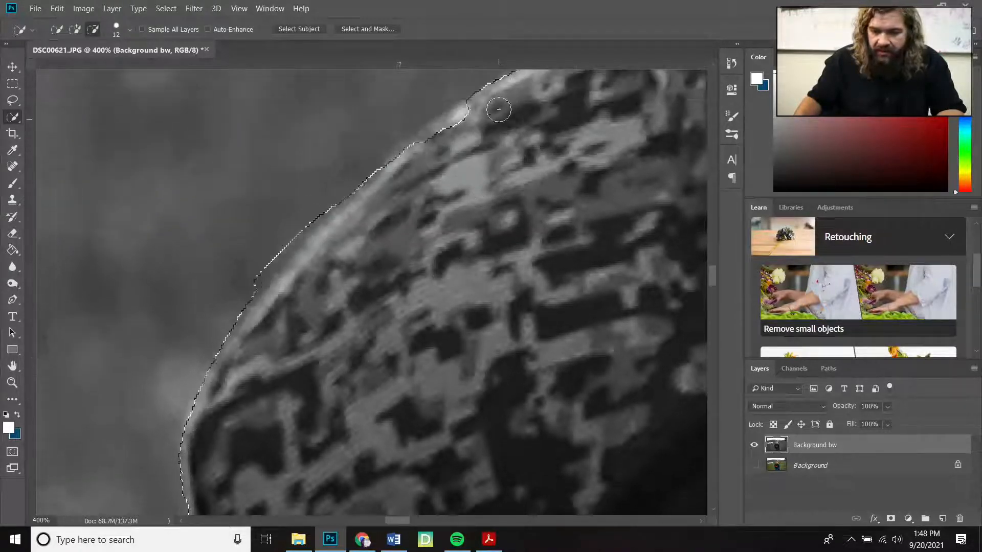
{"action": "scroll", "coordinate": [502, 107], "scroll_direction": "up", "scroll_amount": 6}
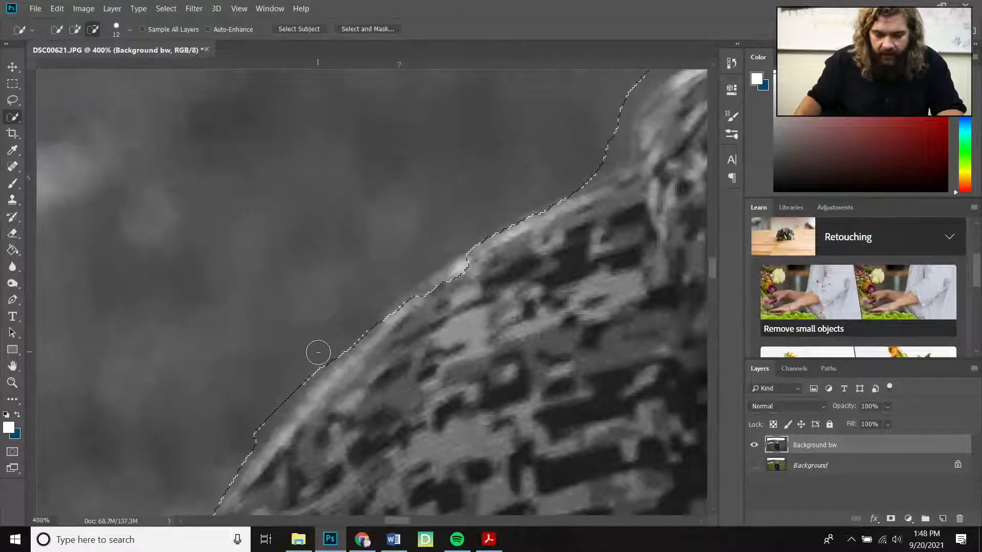
{"action": "mouse_move", "coordinate": [318, 353]}
{"action": "left_mouse_down"}
{"action": "mouse_move", "coordinate": [257, 450]}
{"action": "mouse_move", "coordinate": [245, 451]}
{"action": "mouse_move", "coordinate": [276, 440]}
{"action": "left_mouse_up"}
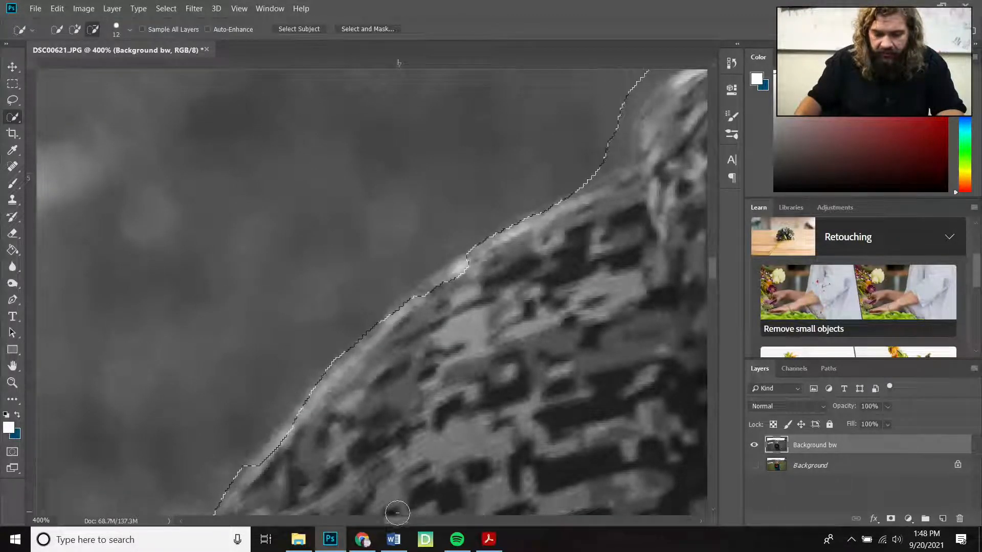
Subtract the earlobe and the background between the ear and collar, tightening the selection along the collar's edge.
{"action": "mouse_move", "coordinate": [400, 520]}
{"action": "left_mouse_down"}
{"action": "mouse_move", "coordinate": [429, 513]}
{"action": "mouse_move", "coordinate": [389, 515]}
{"action": "mouse_move", "coordinate": [412, 514]}
{"action": "left_mouse_up"}
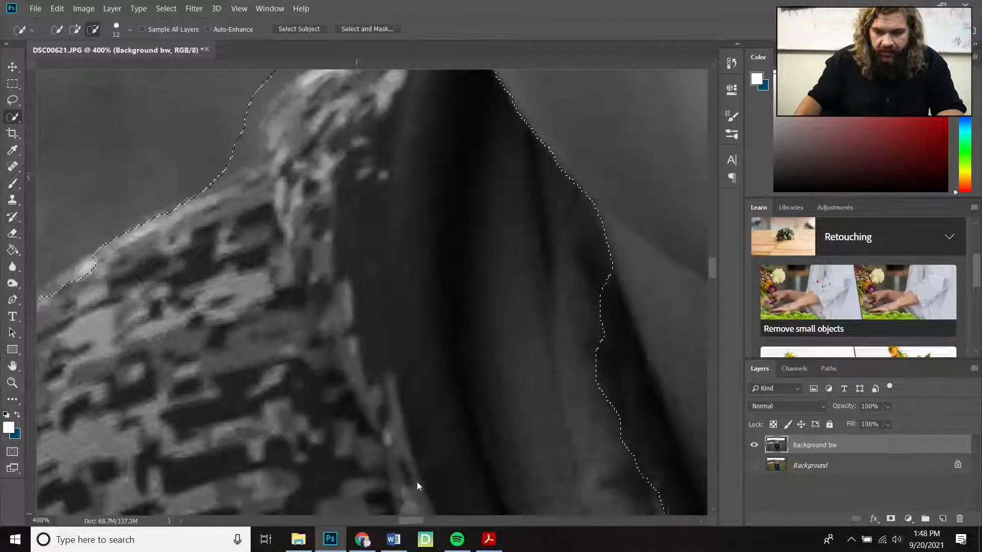
{"action": "scroll", "coordinate": [465, 340], "scroll_direction": "up", "scroll_amount": 6}
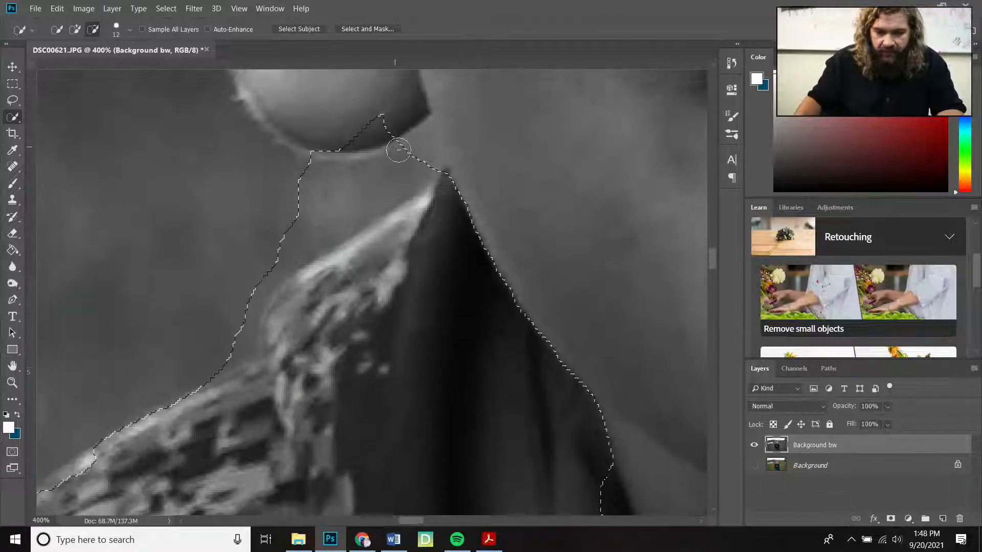
{"action": "mouse_move", "coordinate": [399, 149]}
{"action": "left_mouse_down"}
{"action": "mouse_move", "coordinate": [416, 152]}
{"action": "mouse_move", "coordinate": [281, 204]}
{"action": "mouse_move", "coordinate": [368, 121]}
{"action": "mouse_move", "coordinate": [362, 136]}
{"action": "left_mouse_up"}
{"action": "mouse_move", "coordinate": [236, 289]}
{"action": "left_mouse_down"}
{"action": "mouse_move", "coordinate": [278, 255]}
{"action": "mouse_move", "coordinate": [221, 352]}
{"action": "mouse_move", "coordinate": [236, 330]}
{"action": "mouse_move", "coordinate": [245, 342]}
{"action": "mouse_move", "coordinate": [238, 333]}
{"action": "mouse_move", "coordinate": [247, 312]}
{"action": "mouse_move", "coordinate": [242, 350]}
{"action": "mouse_move", "coordinate": [222, 369]}
{"action": "mouse_move", "coordinate": [350, 229]}
{"action": "left_mouse_up"}
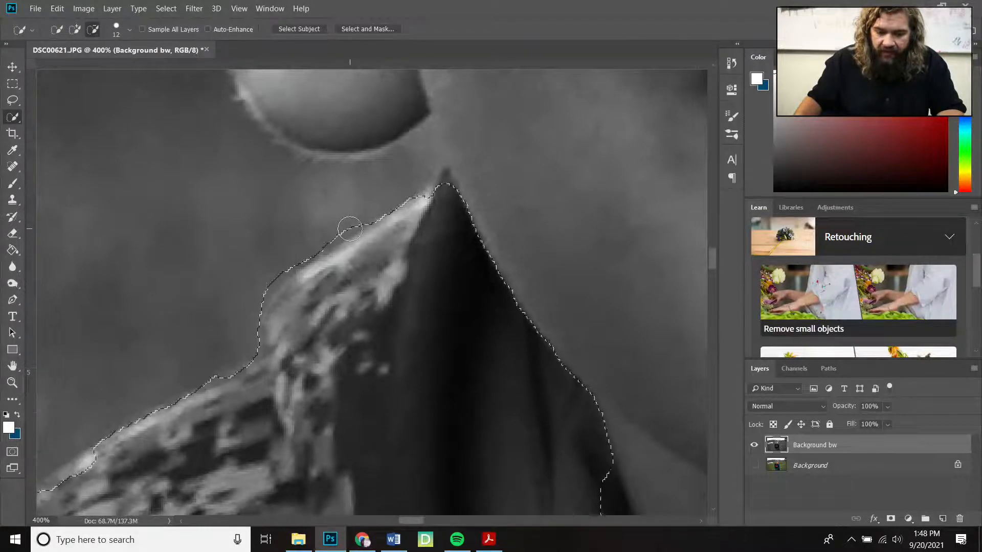
{"action": "mouse_move", "coordinate": [223, 379]}
{"action": "left_mouse_down"}
{"action": "mouse_move", "coordinate": [220, 338]}
{"action": "mouse_move", "coordinate": [214, 348]}
{"action": "mouse_move", "coordinate": [294, 377]}
{"action": "left_mouse_up"}
With a 62 px brush, add the outer edge of the boy's left sleeve and subtract the grass spill beside the elbow.
{"action": "scroll", "coordinate": [295, 377], "scroll_direction": "down", "scroll_amount": 6}
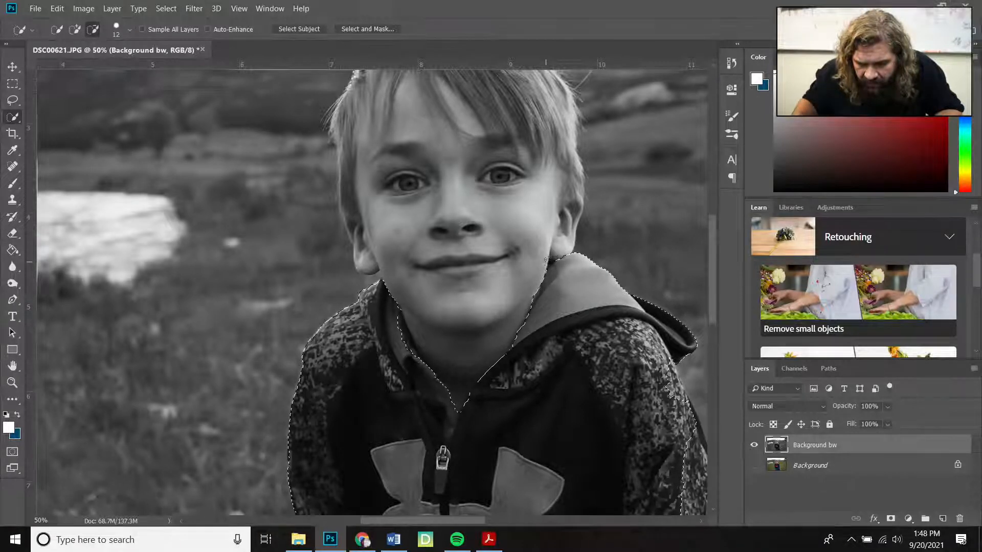
{"action": "scroll", "coordinate": [440, 366], "scroll_direction": "down", "scroll_amount": 1}
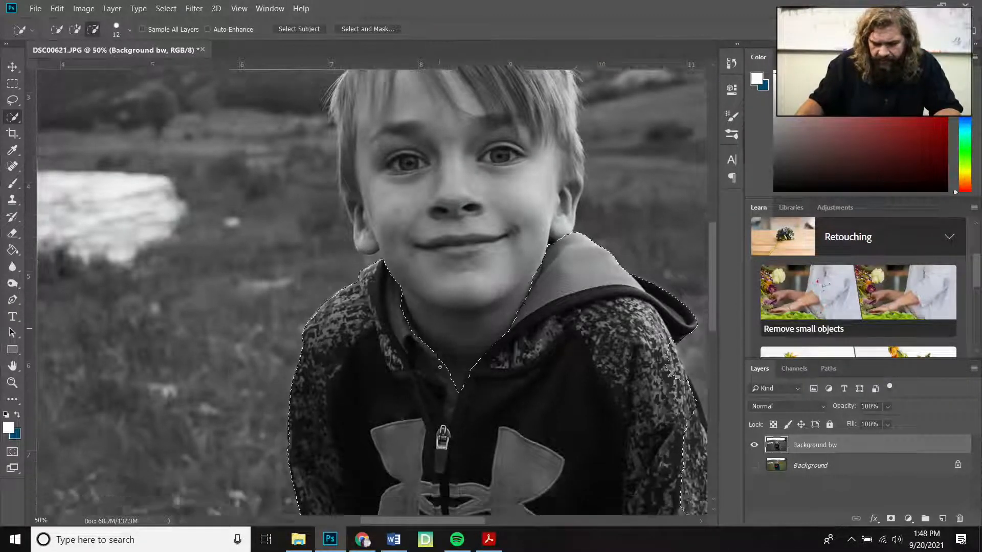
{"action": "scroll", "coordinate": [439, 367], "scroll_direction": "down", "scroll_amount": 7}
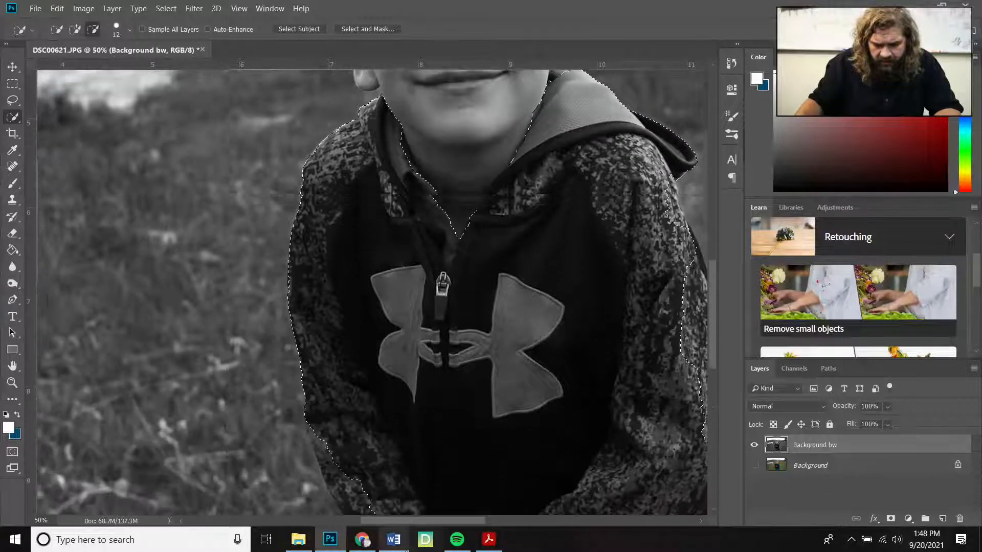
{"action": "left_click_drag", "start_coordinate": [424, 522], "coordinate": [442, 520]}
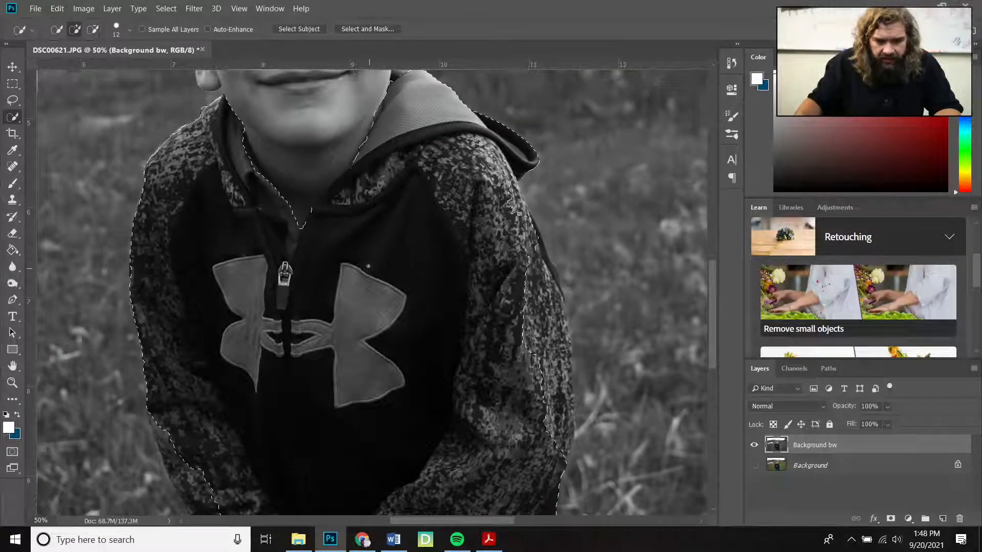
{"action": "left_click", "coordinate": [130, 29]}
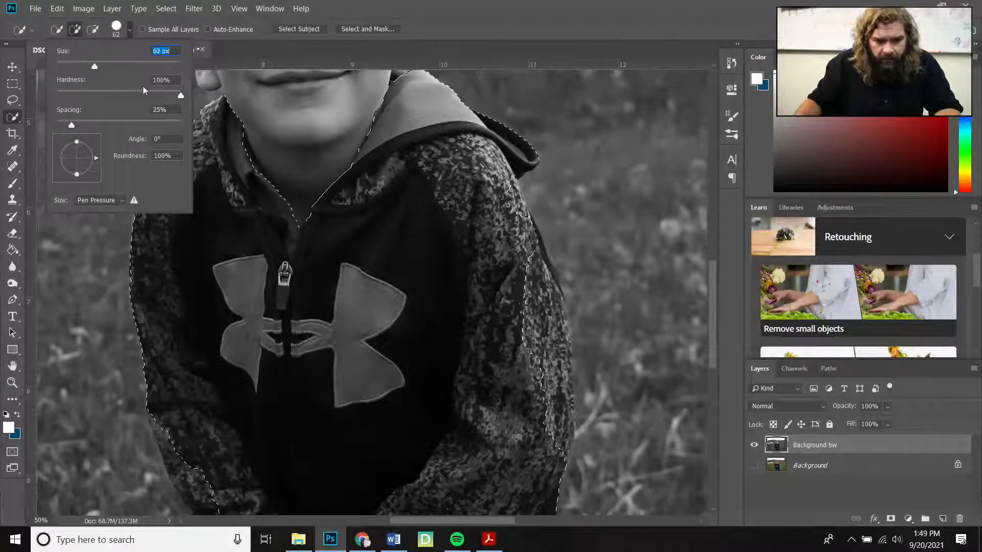
{"action": "key", "text": "Return"}
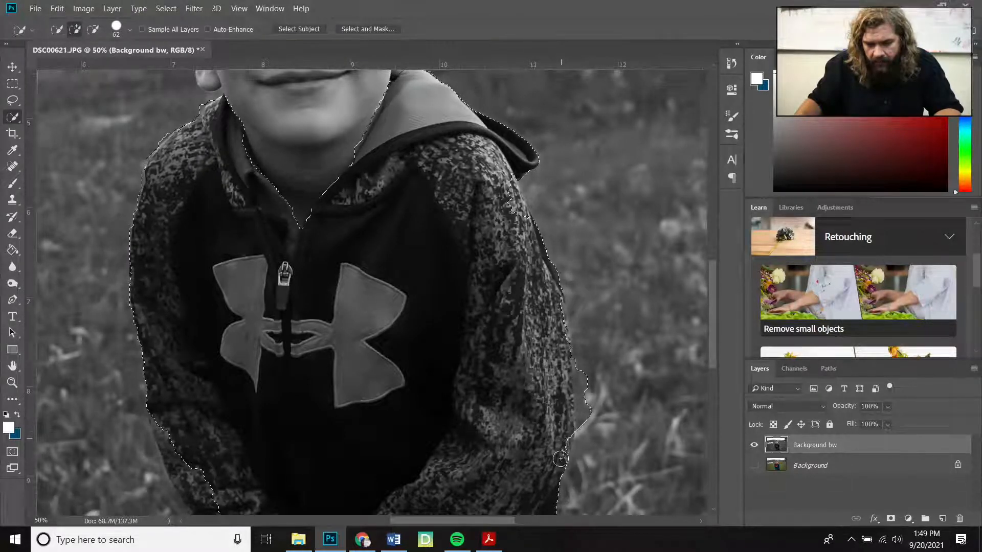
{"action": "left_click", "coordinate": [93, 30]}
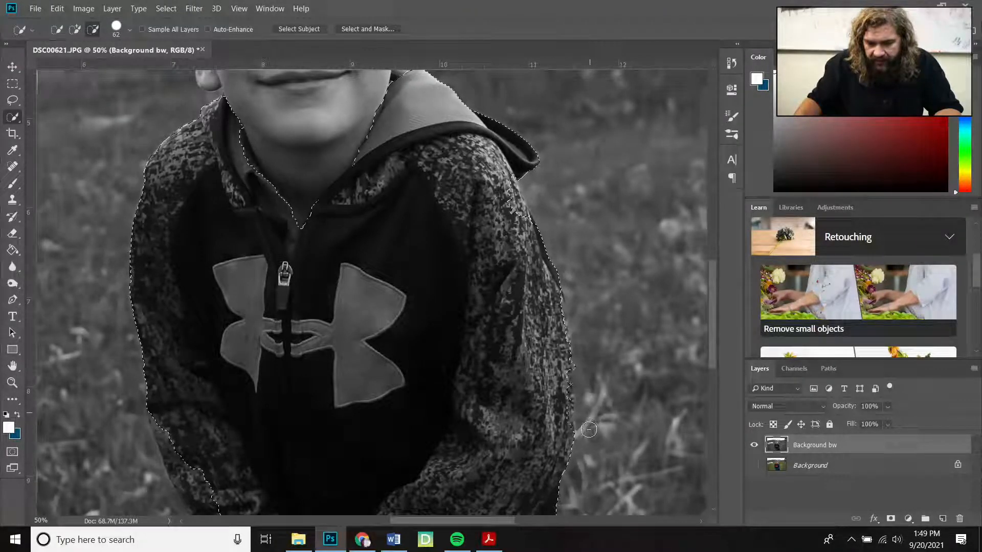
Add the missing lower part of the boy's right sleeve and subtract the grass below the cuff at the photo's edge.
{"action": "left_click", "coordinate": [75, 29]}
{"action": "scroll", "coordinate": [413, 367], "scroll_direction": "down", "scroll_amount": 5}
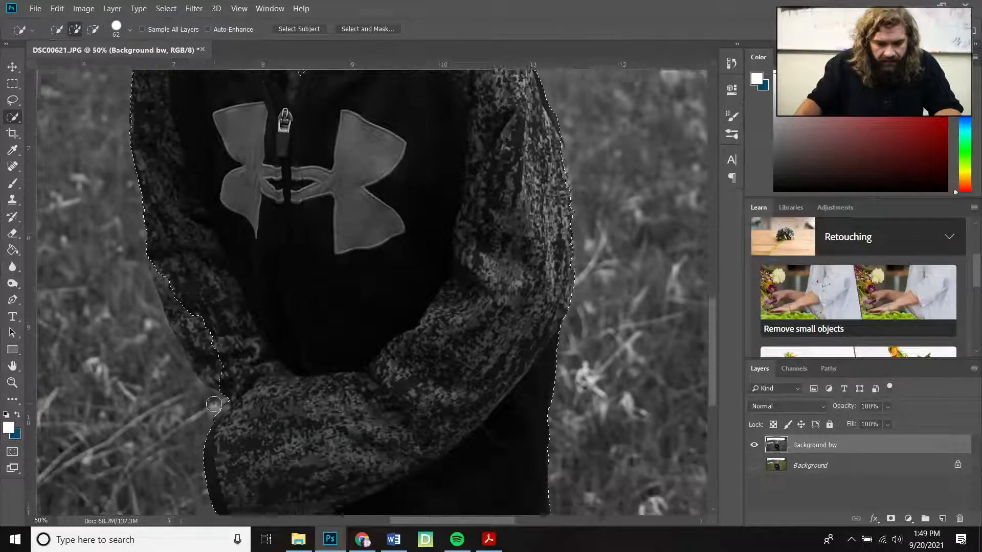
{"action": "mouse_move", "coordinate": [230, 353]}
{"action": "left_mouse_down"}
{"action": "mouse_move", "coordinate": [176, 267]}
{"action": "mouse_move", "coordinate": [183, 276]}
{"action": "left_mouse_up"}
{"action": "scroll", "coordinate": [417, 344], "scroll_direction": "down", "scroll_amount": 2}
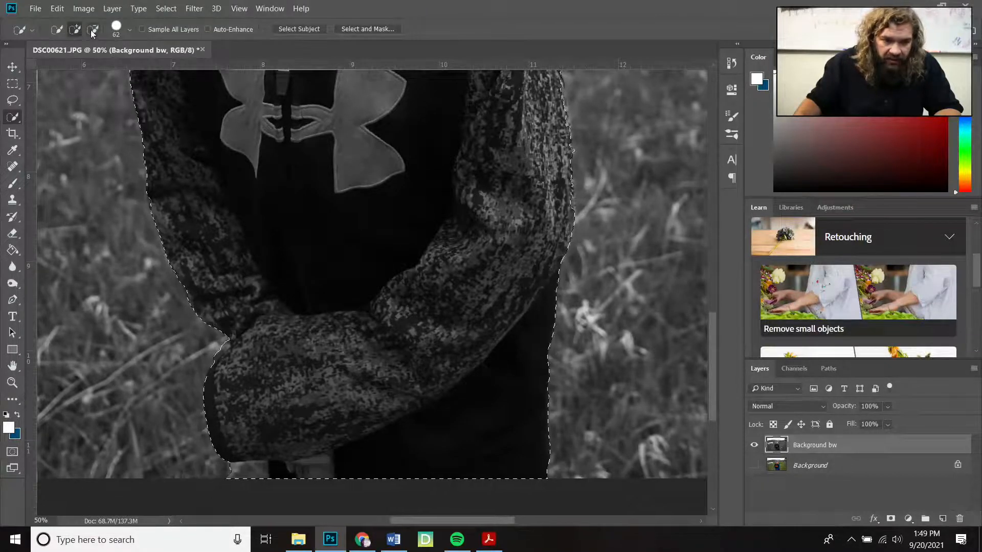
{"action": "key", "text": "alt"}
{"action": "mouse_move", "coordinate": [251, 455]}
{"action": "left_mouse_down"}
{"action": "mouse_move", "coordinate": [233, 468]}
{"action": "mouse_move", "coordinate": [251, 472]}
{"action": "left_mouse_up"}
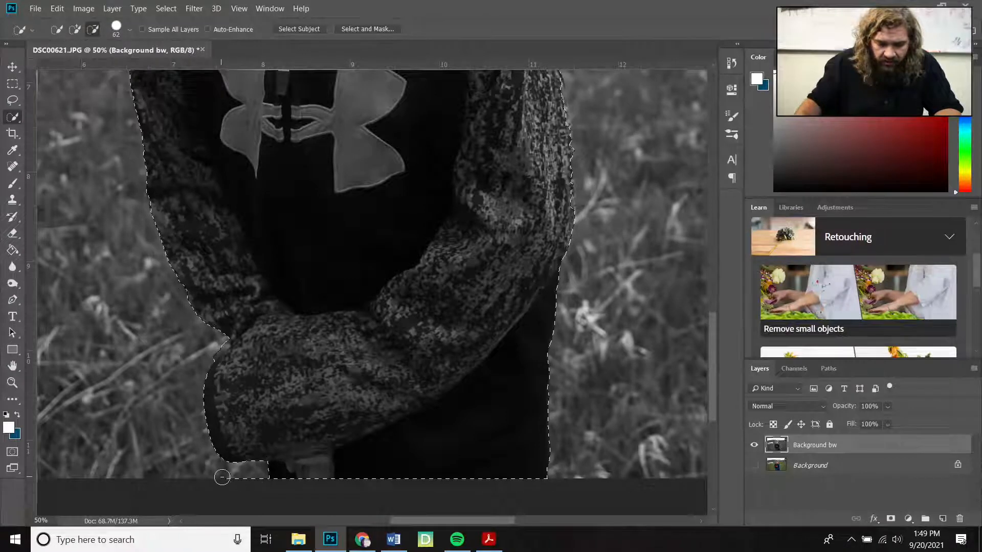
Add the irises of both of the boy's eyes to the existing sweater selection.
{"action": "scroll", "coordinate": [397, 377], "scroll_direction": "up", "scroll_amount": 5}
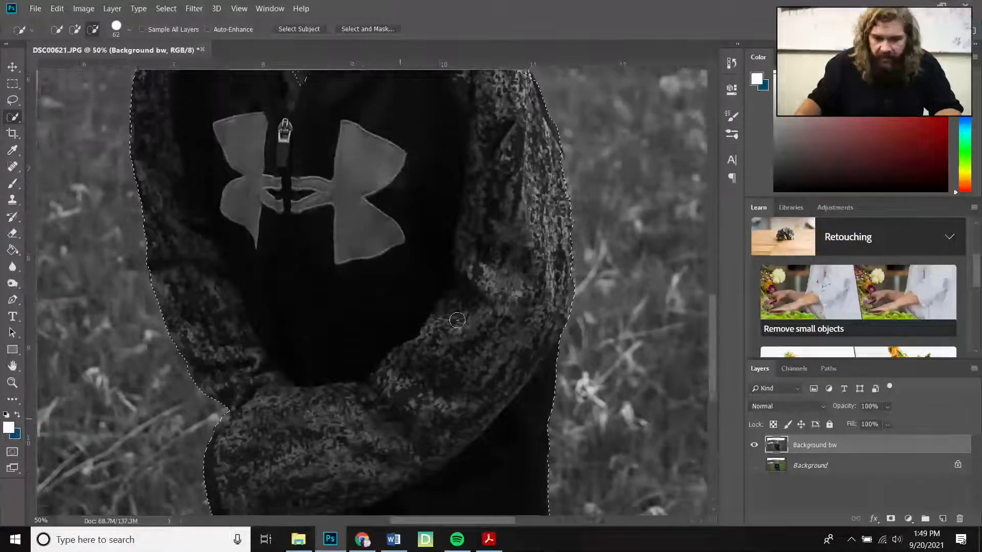
{"action": "scroll", "coordinate": [536, 289], "scroll_direction": "up", "scroll_amount": 7}
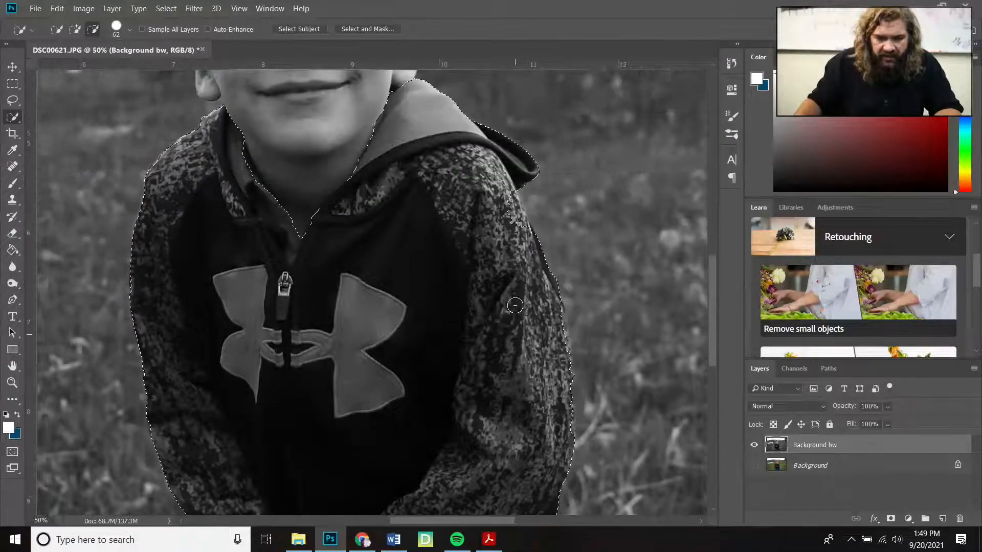
{"action": "scroll", "coordinate": [512, 306], "scroll_direction": "up", "scroll_amount": 3}
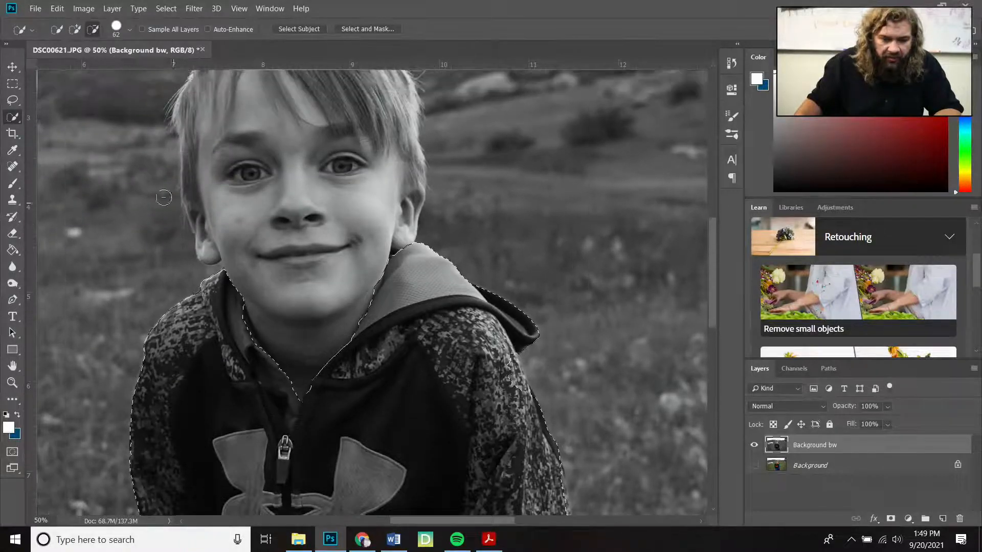
{"action": "left_click", "coordinate": [80, 30]}
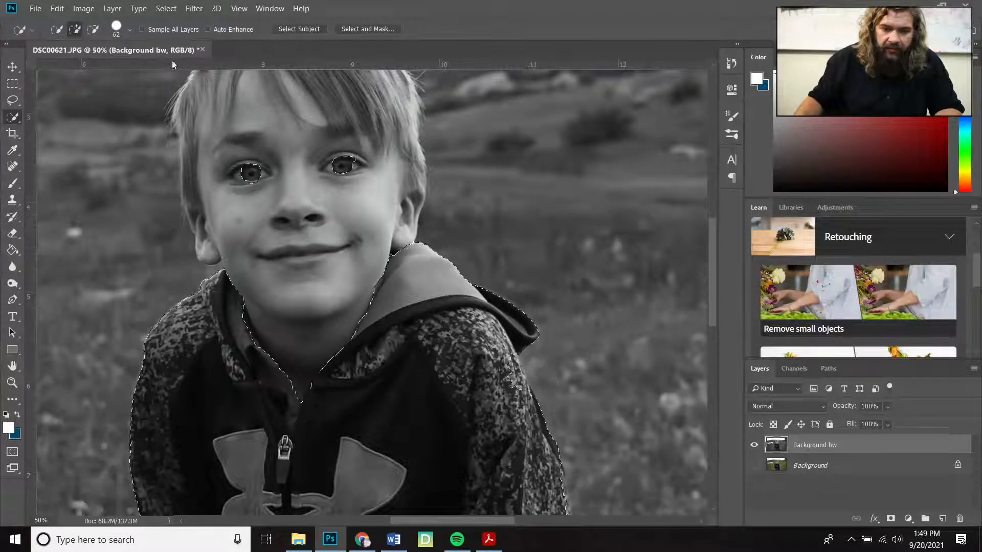
Subtract the eyelid and lash spill around the boy's left eye so the selection follows the round iris.
{"action": "key", "text": "ctrl+plus"}
{"action": "key", "text": "ctrl+plus"}
{"action": "key", "text": "ctrl+plus"}
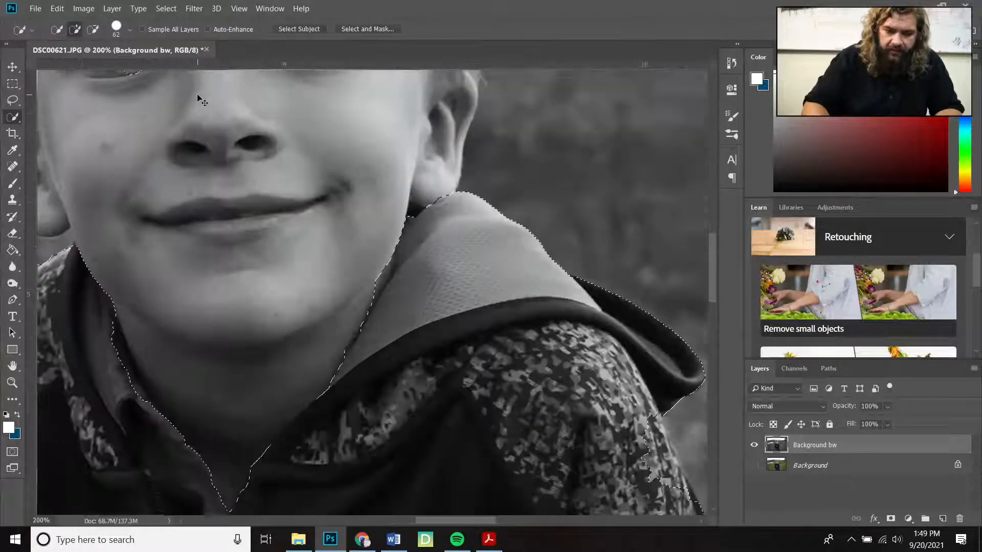
{"action": "scroll", "coordinate": [107, 158], "scroll_direction": "up", "scroll_amount": 8}
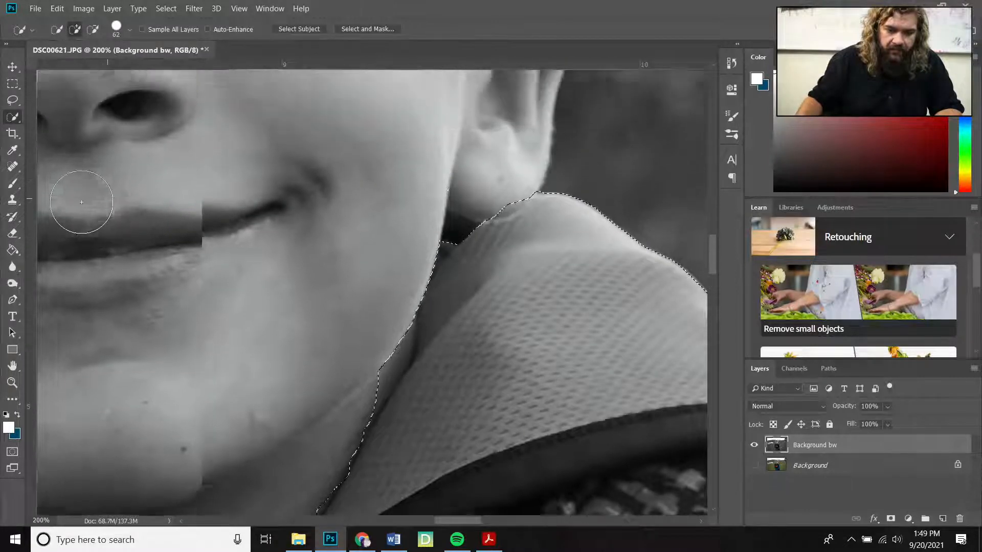
{"action": "scroll", "coordinate": [47, 263], "scroll_direction": "up", "scroll_amount": 3}
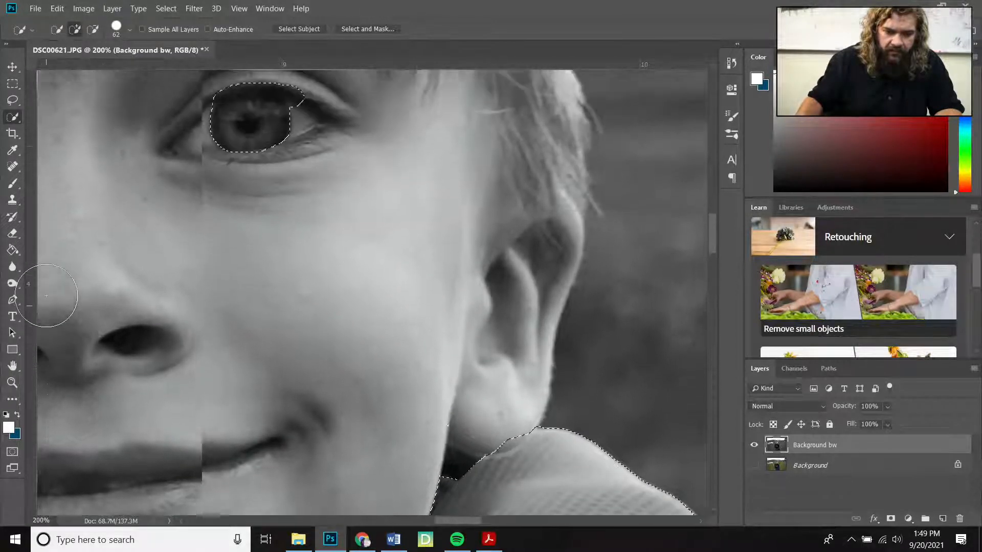
{"action": "left_click", "coordinate": [93, 29]}
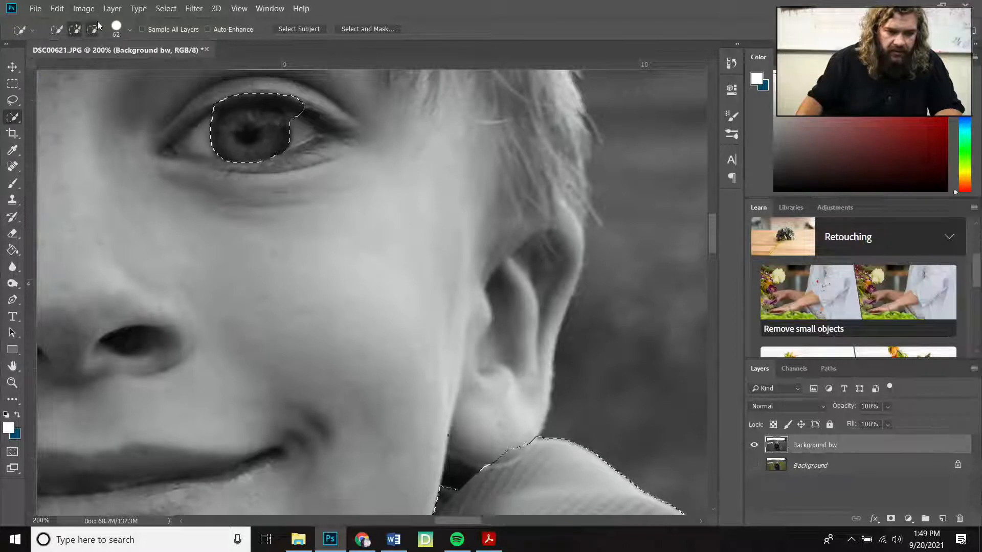
{"action": "left_click", "coordinate": [303, 84]}
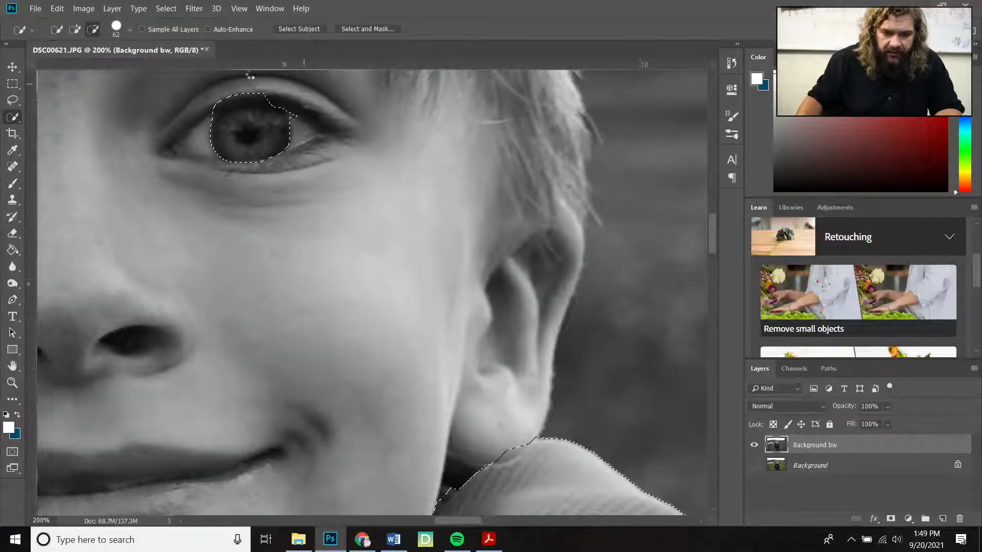
{"action": "left_click", "coordinate": [218, 77]}
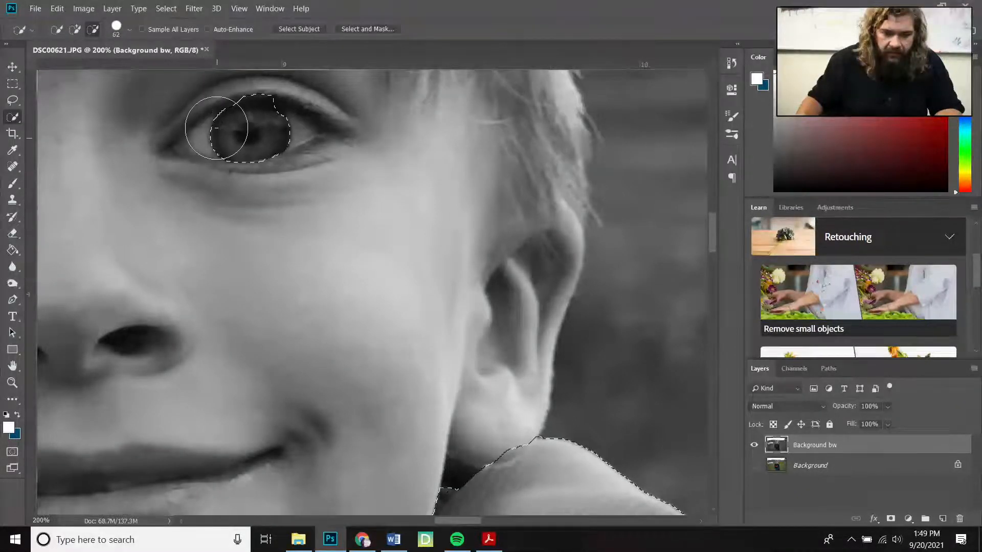
{"action": "scroll", "coordinate": [220, 128], "scroll_direction": "up", "scroll_amount": 1}
{"action": "left_click", "coordinate": [263, 101]}
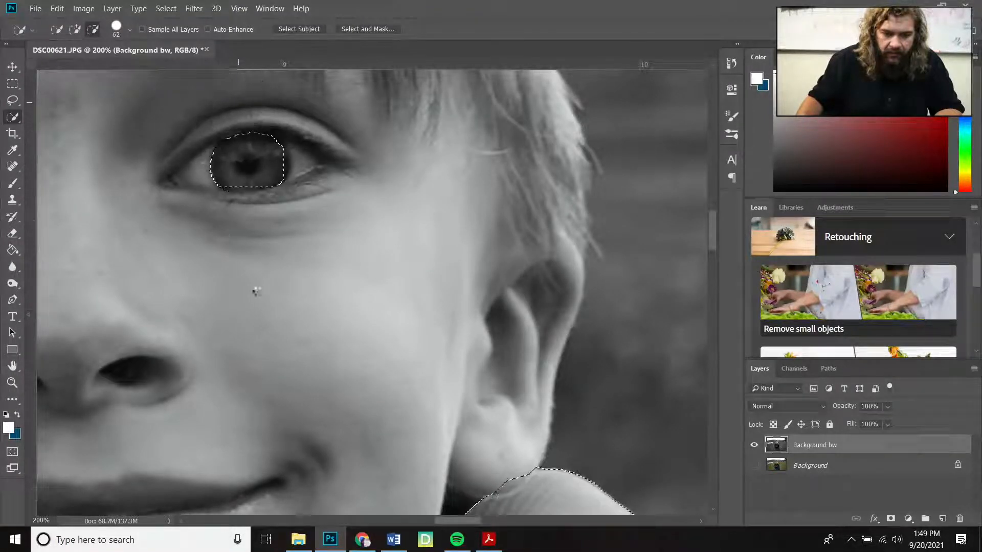
Trim the selection above and below the boy's right eye so that it hugs only the iris.
{"action": "left_click_drag", "start_coordinate": [455, 517], "coordinate": [434, 519]}
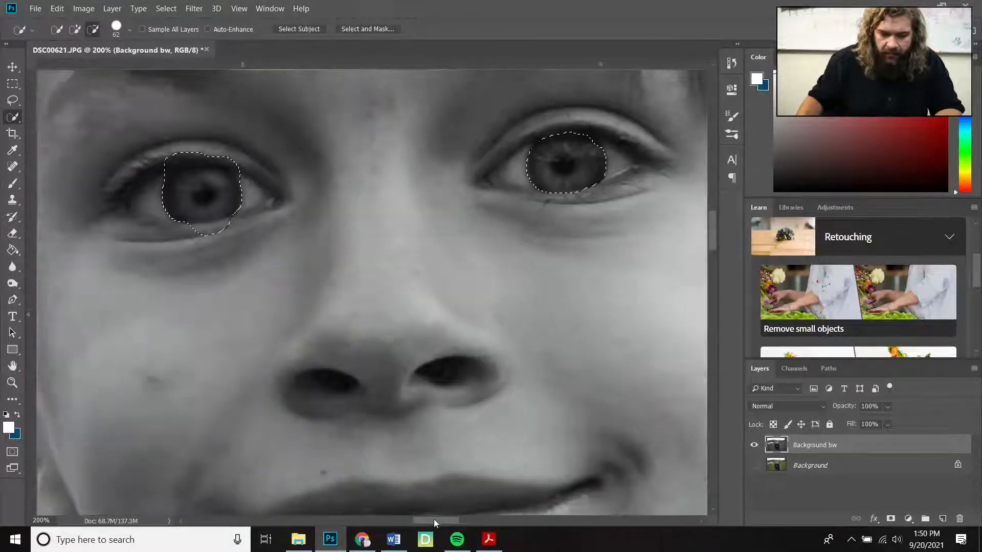
{"action": "left_click", "coordinate": [202, 192]}
{"action": "left_click", "coordinate": [205, 253]}
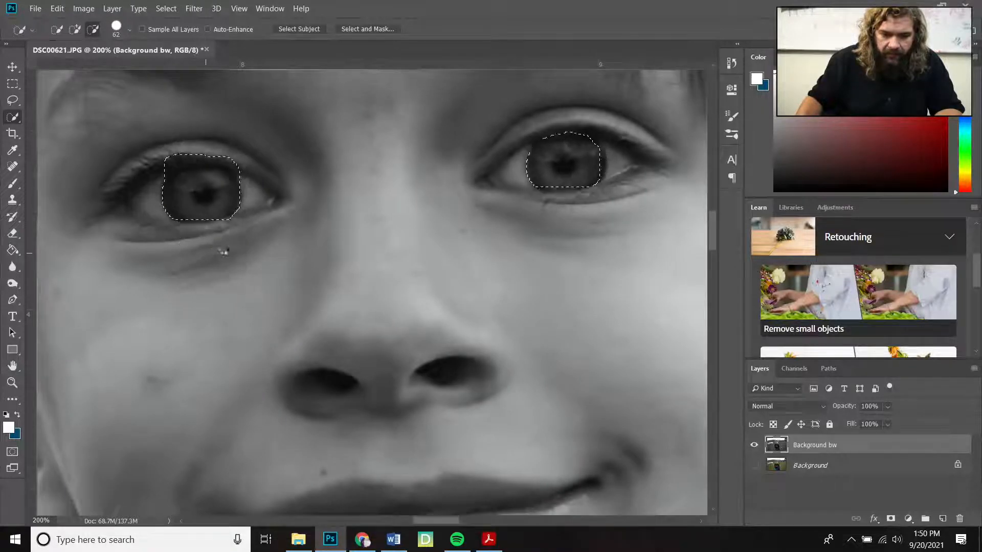
{"action": "left_click_drag", "start_coordinate": [239, 249], "coordinate": [216, 237]}
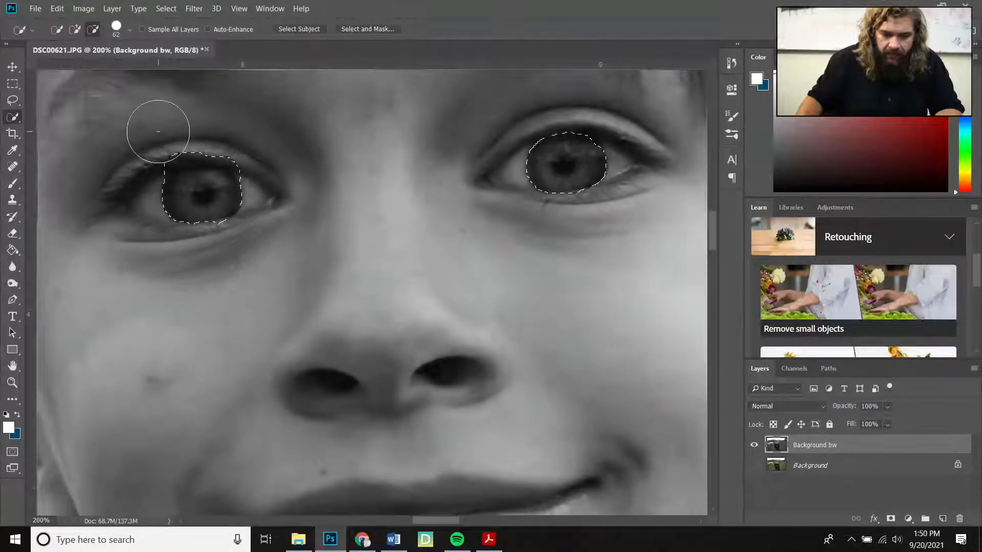
{"action": "left_click", "coordinate": [170, 143]}
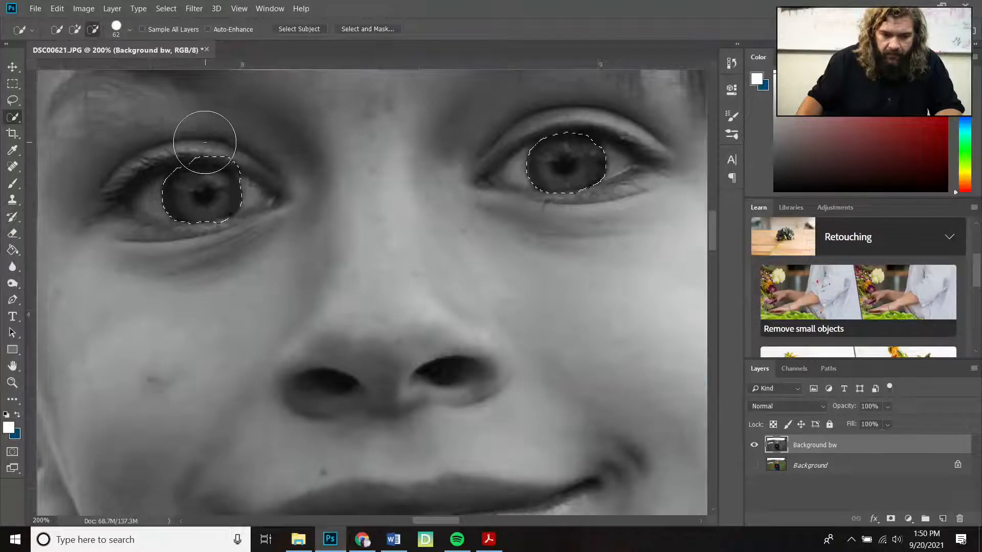
{"action": "left_click", "coordinate": [222, 131]}
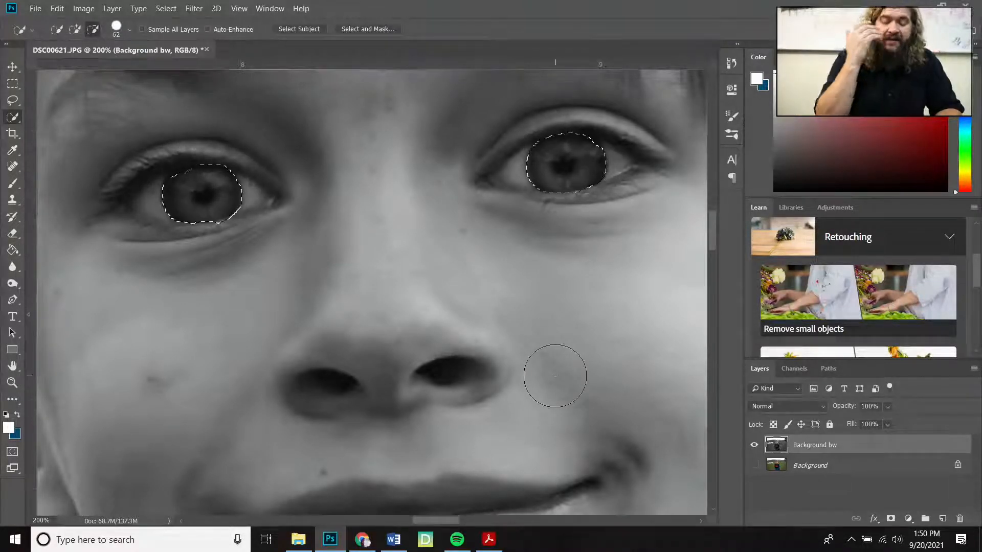
Try deleting the selected sweater and irises from the Background bw layer, and undo the deletion.
{"action": "scroll", "coordinate": [563, 395], "scroll_direction": "down", "scroll_amount": 6}
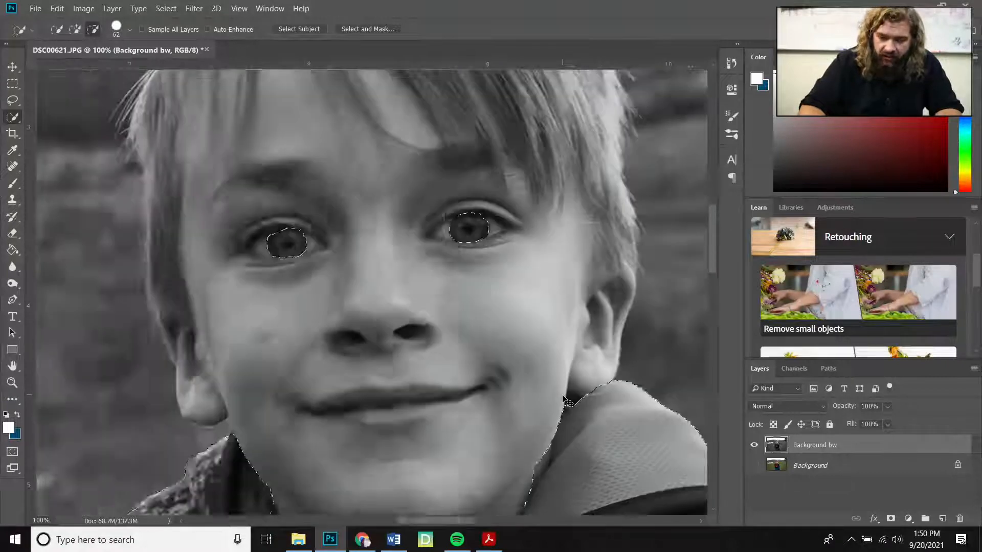
{"action": "scroll", "coordinate": [563, 399], "scroll_direction": "down", "scroll_amount": 1}
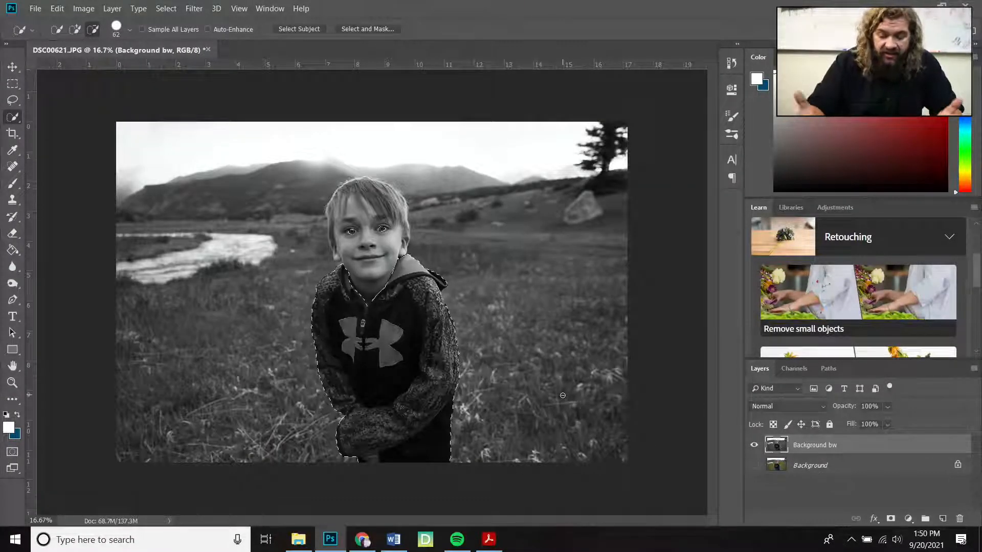
{"action": "key", "text": "Delete"}
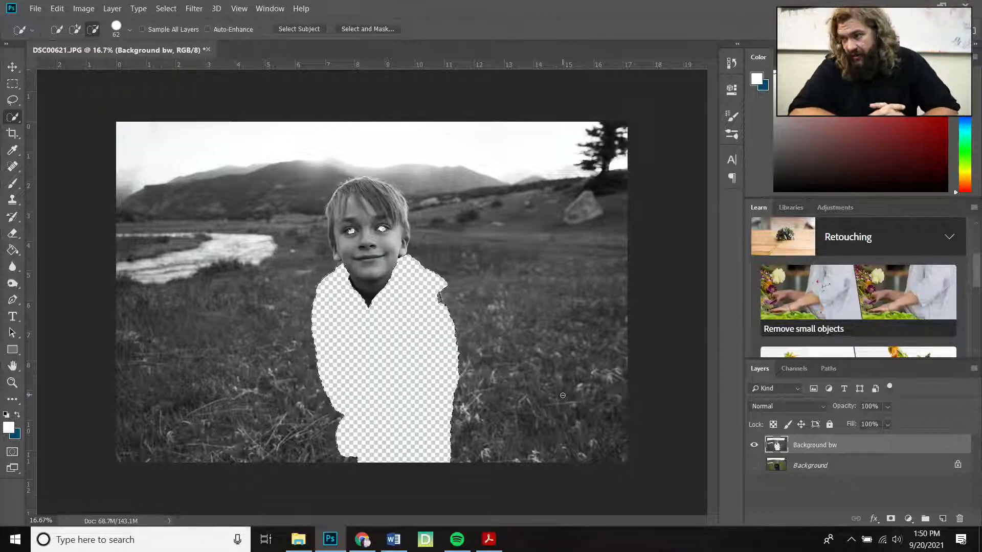
{"action": "key", "text": "ctrl+z"}
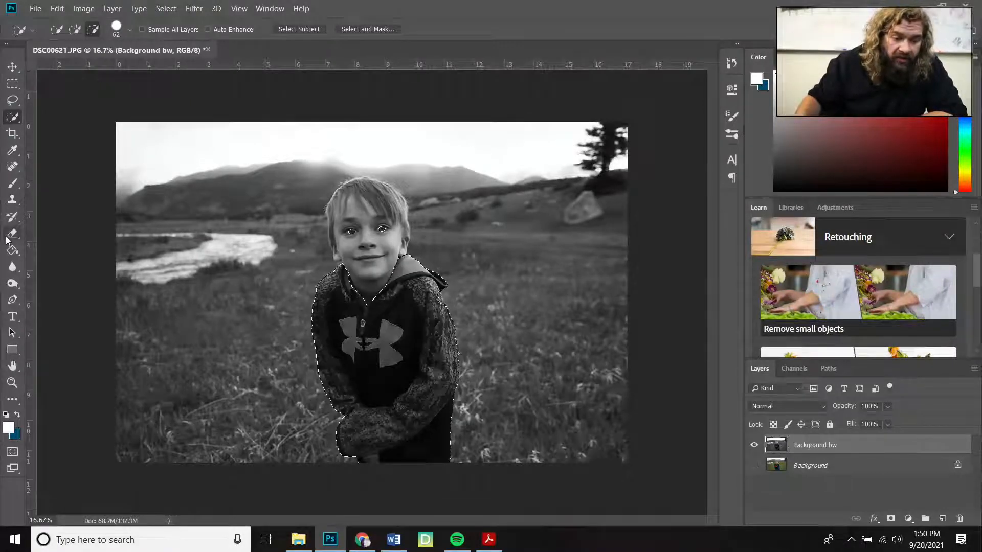
Erase the whole selected area of the sweater and irises from the Background bw layer, starting with the Eraser tool.
{"action": "left_click", "coordinate": [12, 234]}
{"action": "left_click_drag", "start_coordinate": [412, 271], "coordinate": [353, 432]}
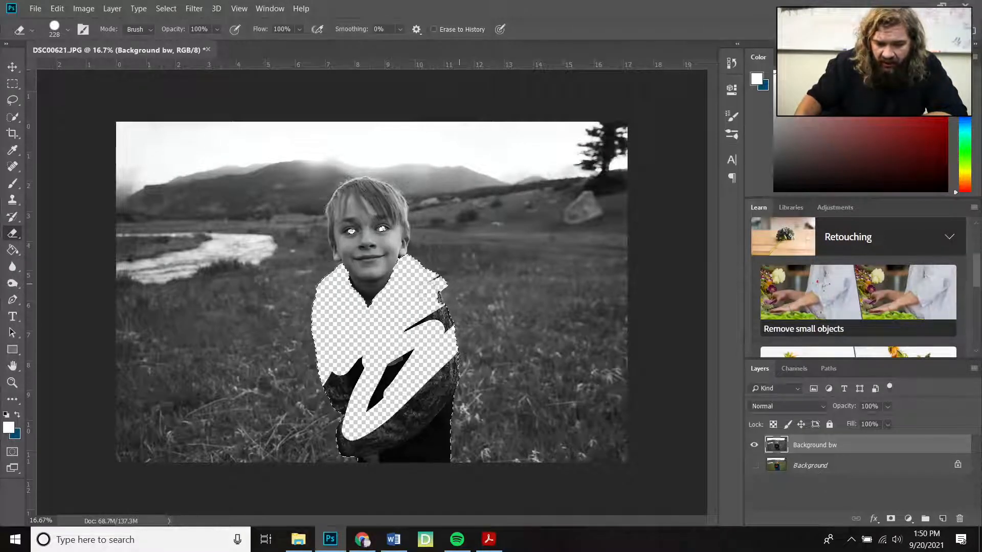
{"action": "left_click_drag", "start_coordinate": [404, 355], "coordinate": [414, 350]}
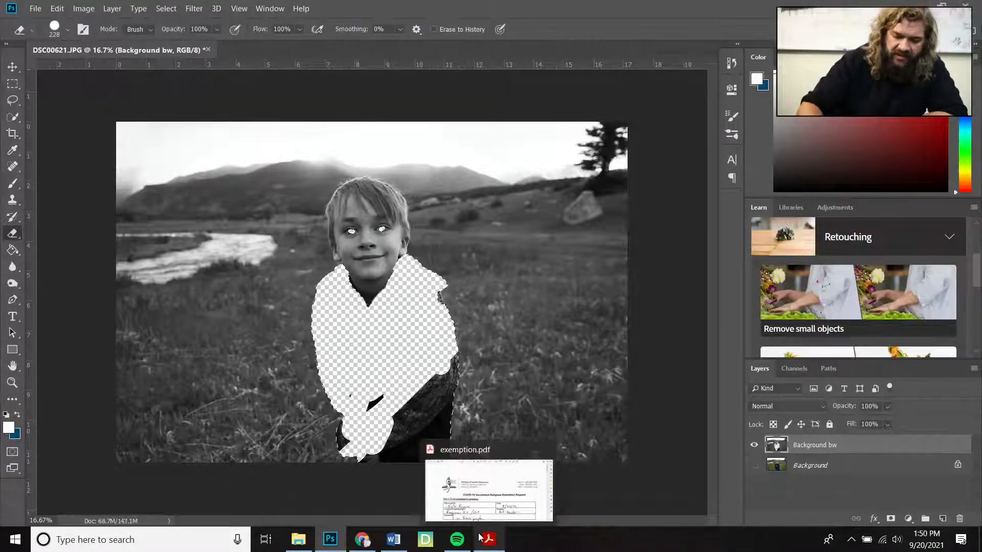
{"action": "key", "text": "Delete"}
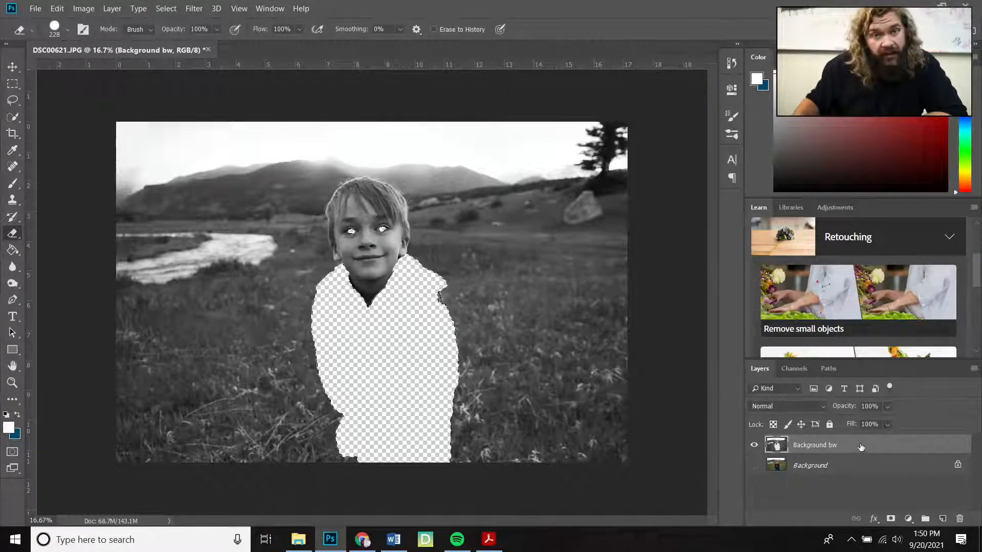
Show the colour Background layer beneath the cut-out and deselect the sweater and eyes.
{"action": "left_click", "coordinate": [754, 466]}
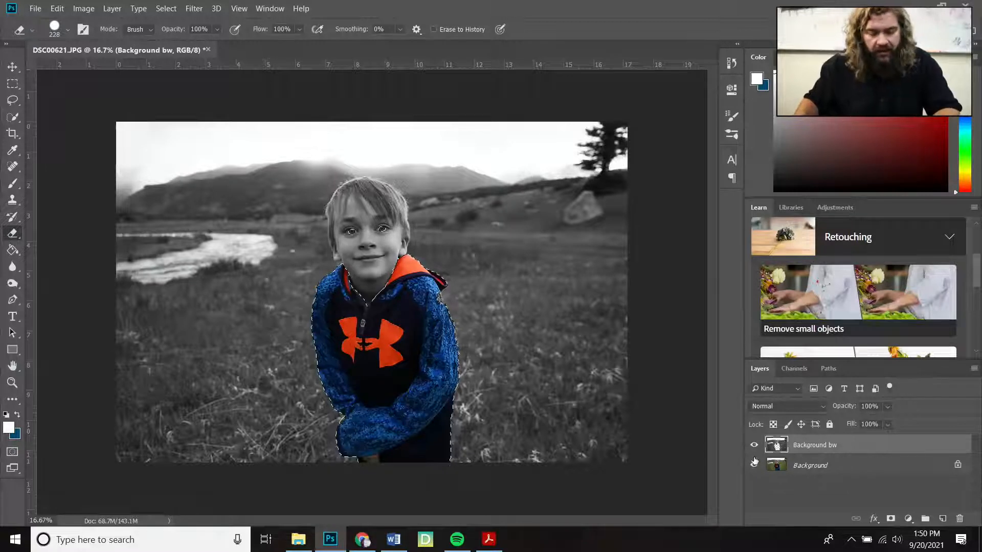
{"action": "left_click", "coordinate": [171, 33]}
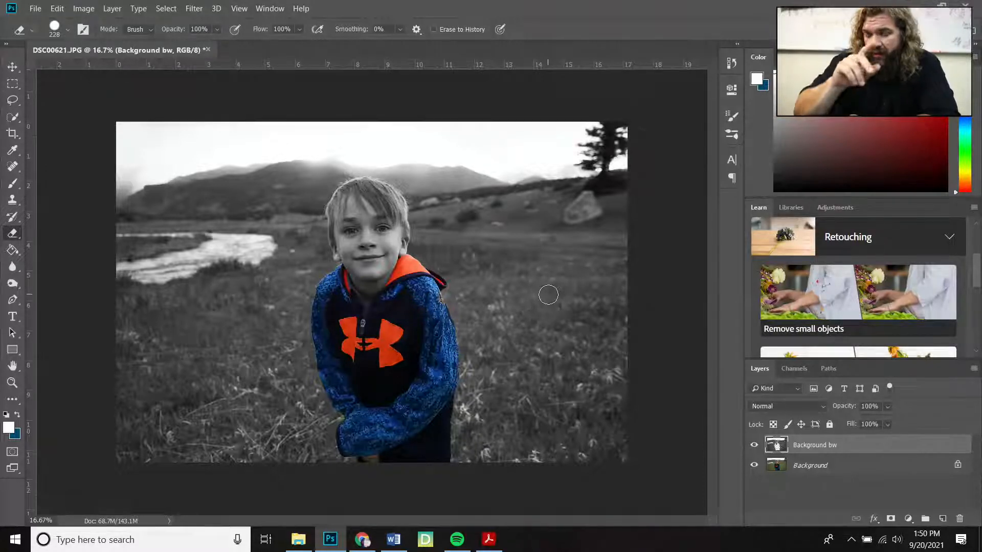
Save the layered image to the Desktop in Photoshop PSD format under the file name color splash D.
{"action": "left_click", "coordinate": [42, 7]}
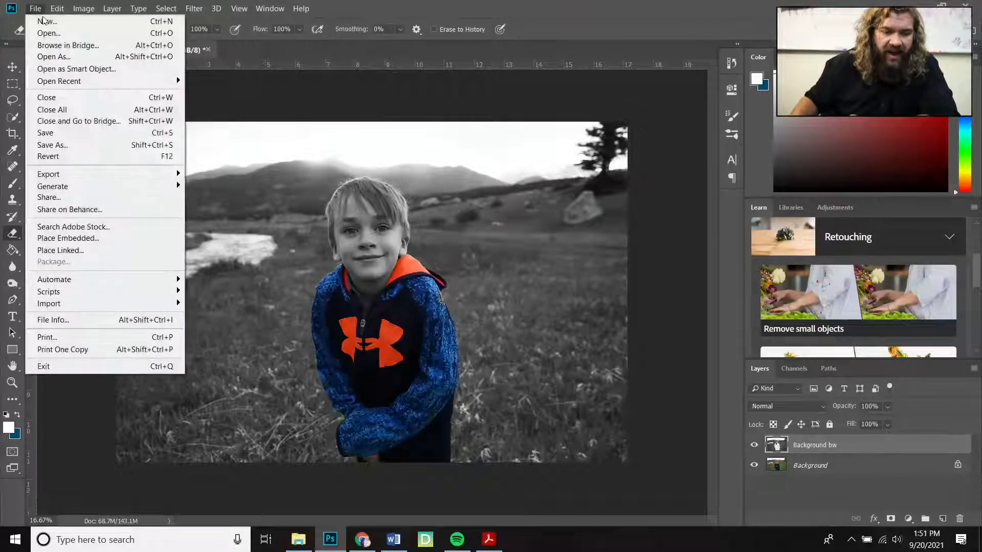
{"action": "left_click", "coordinate": [51, 145]}
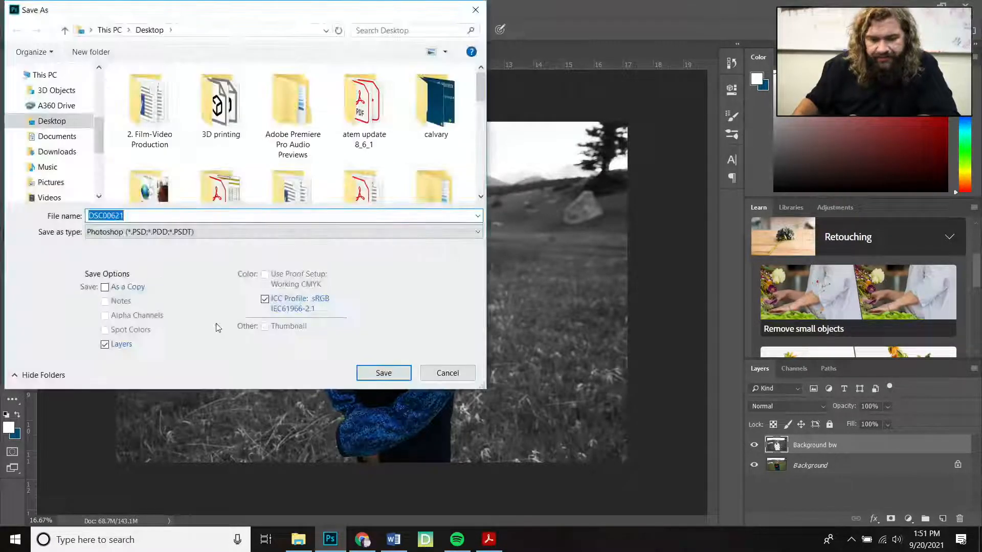
{"action": "type", "text": "c"}
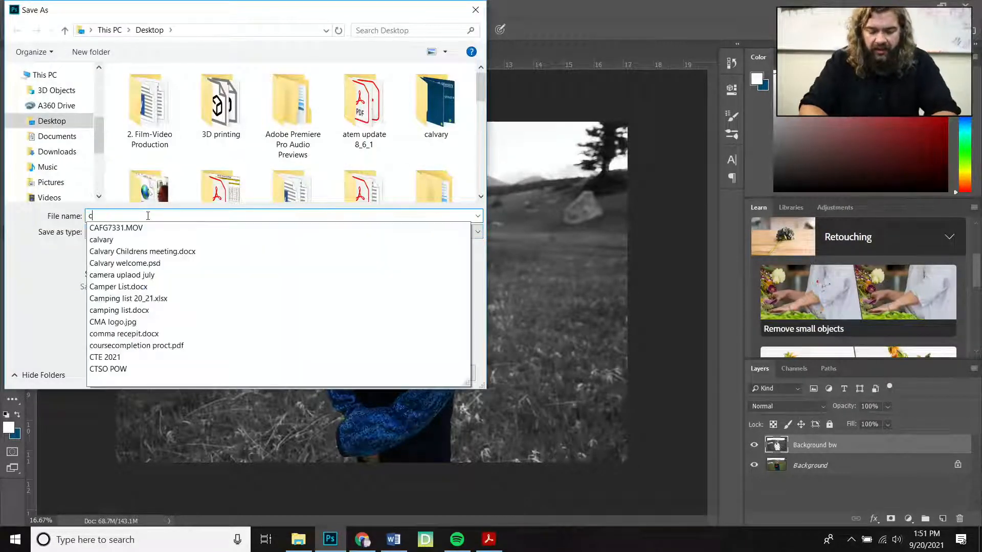
{"action": "type", "text": "olor splash D"}
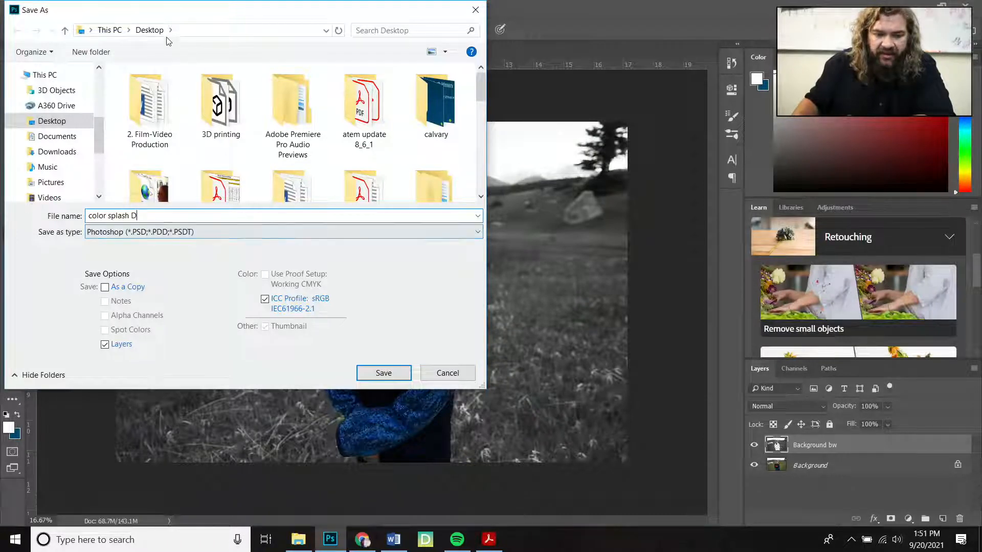
{"action": "scroll", "coordinate": [362, 135], "scroll_direction": "down", "scroll_amount": 5}
{"action": "scroll", "coordinate": [362, 136], "scroll_direction": "up", "scroll_amount": 5}
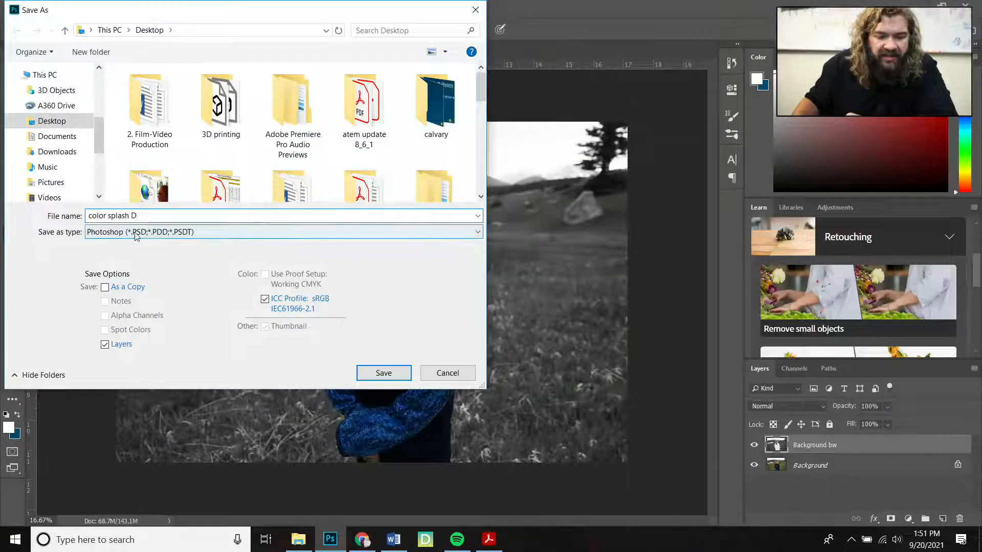
{"action": "left_click", "coordinate": [382, 373]}
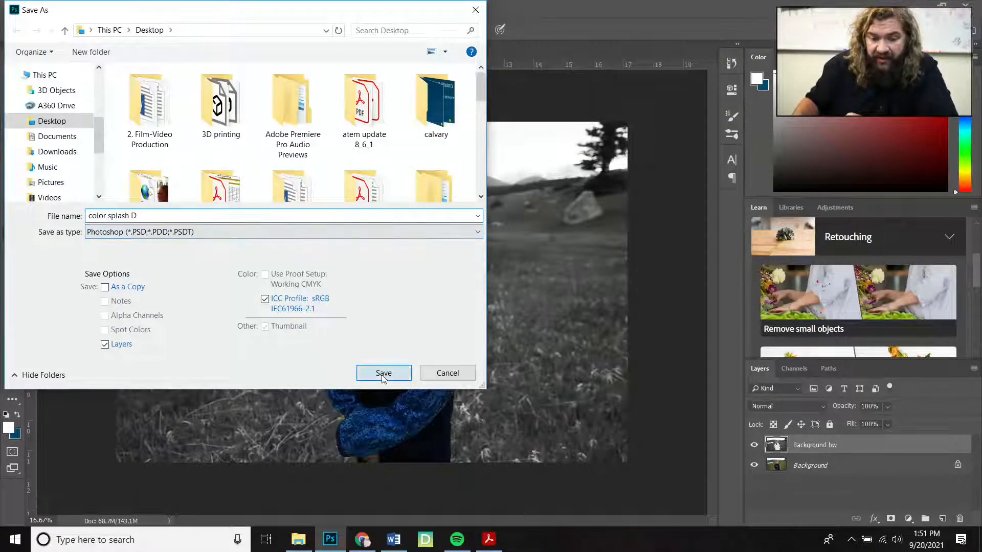
{"action": "left_click", "coordinate": [632, 145]}
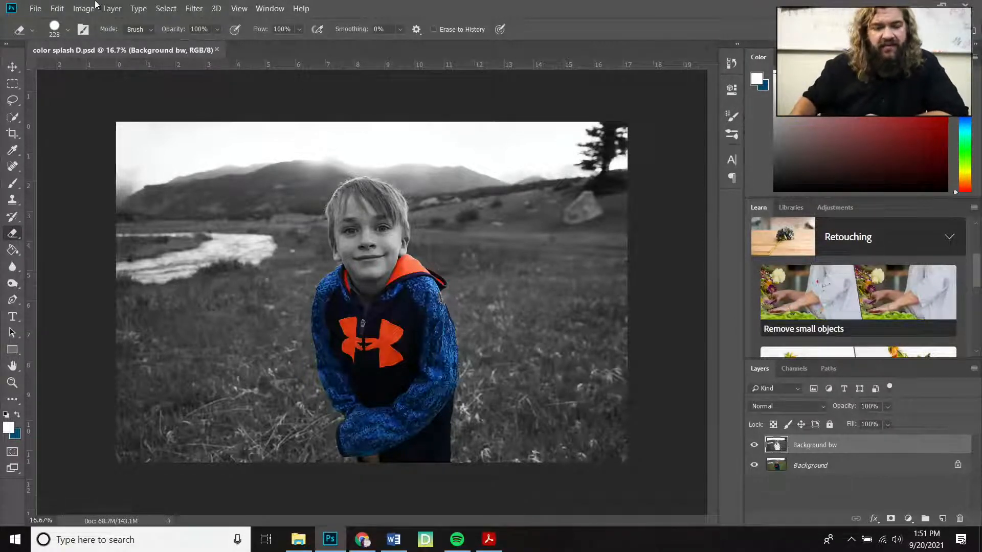
Save a JPEG copy of color splash D to the Desktop at maximum quality 12 with the Progressive format option.
{"action": "left_click", "coordinate": [34, 9]}
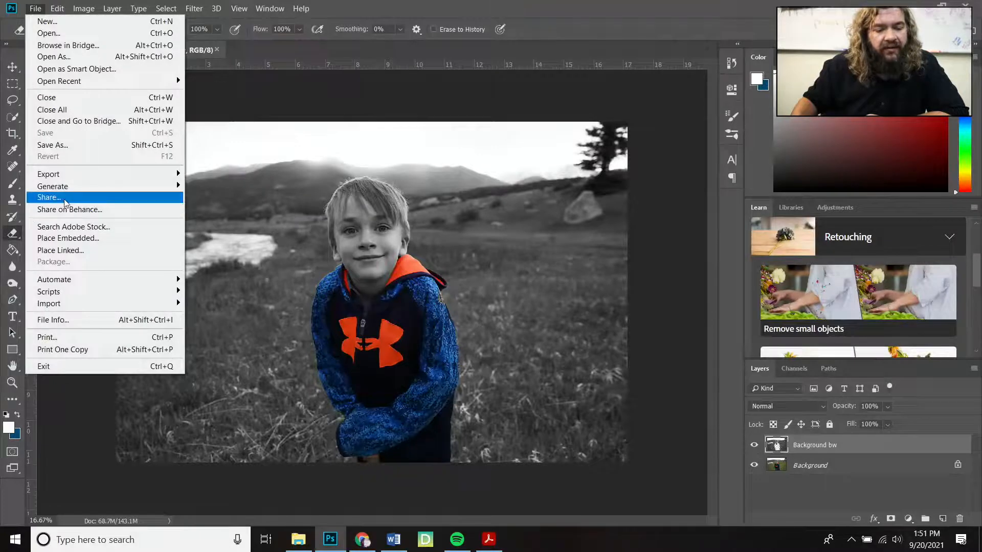
{"action": "left_click", "coordinate": [53, 145]}
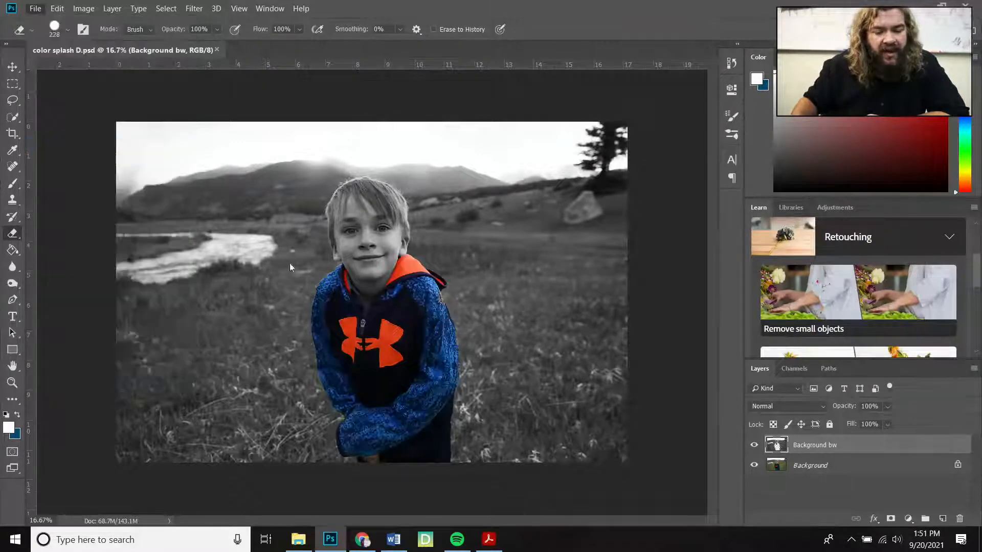
{"action": "left_click", "coordinate": [109, 233]}
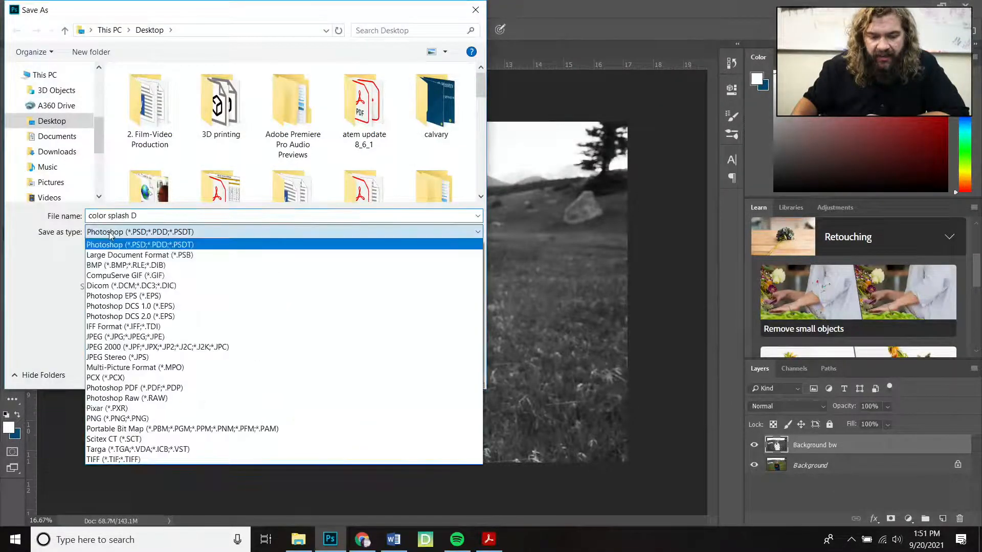
{"action": "left_click", "coordinate": [119, 337]}
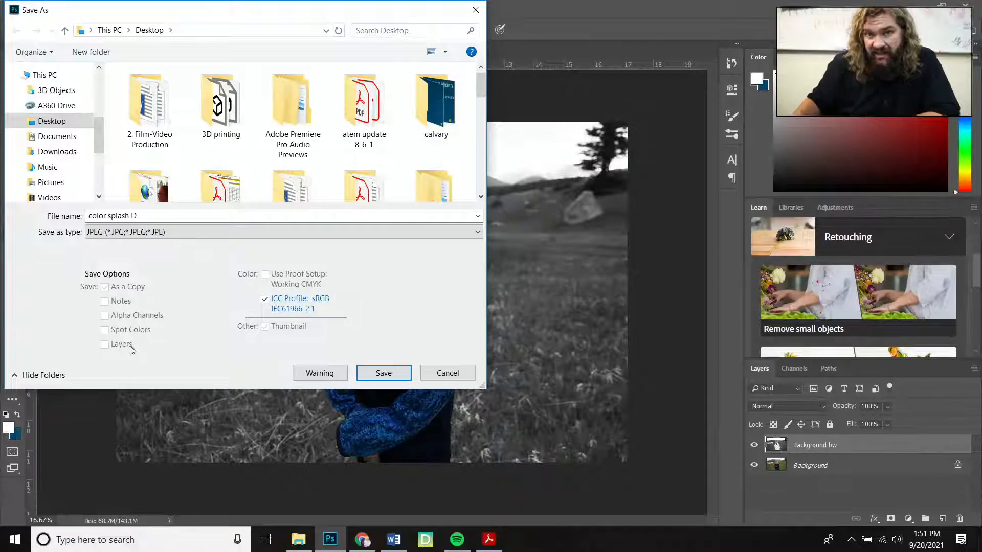
{"action": "left_click", "coordinate": [381, 373]}
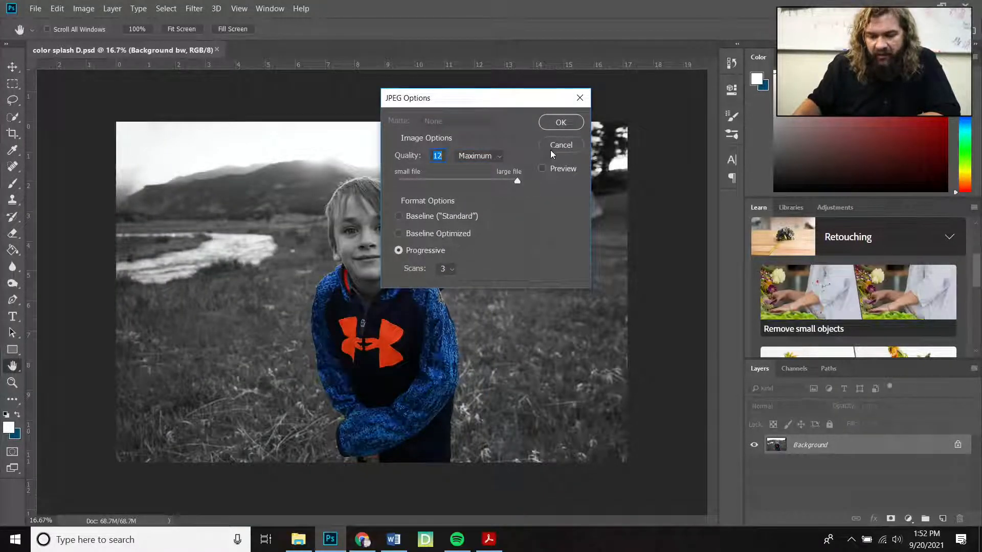
{"action": "left_click", "coordinate": [558, 122]}
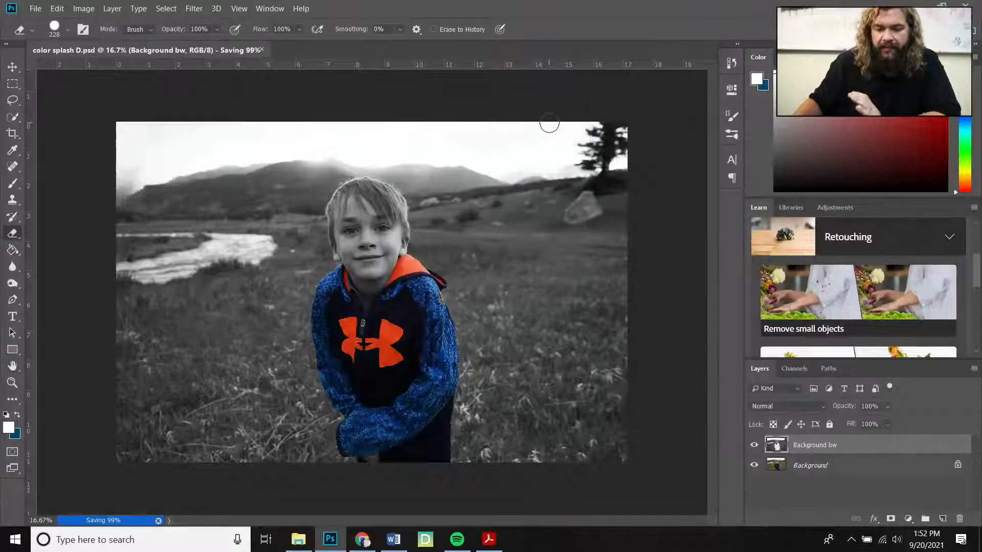
Move the color splash D JPEG below DSC00621 on the desktop, then view the picture in Photos and close it.
{"action": "left_click", "coordinate": [919, 5]}
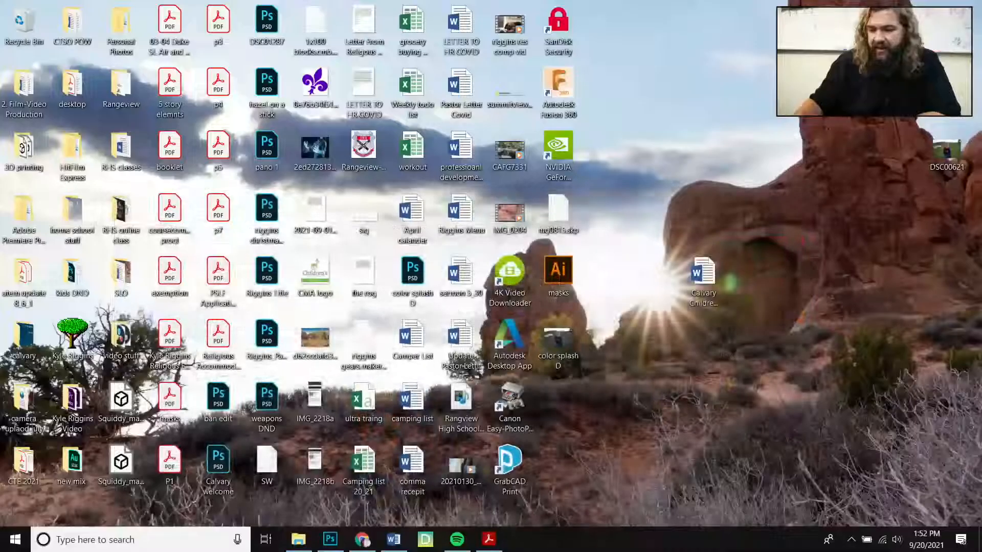
{"action": "double_click", "coordinate": [563, 351]}
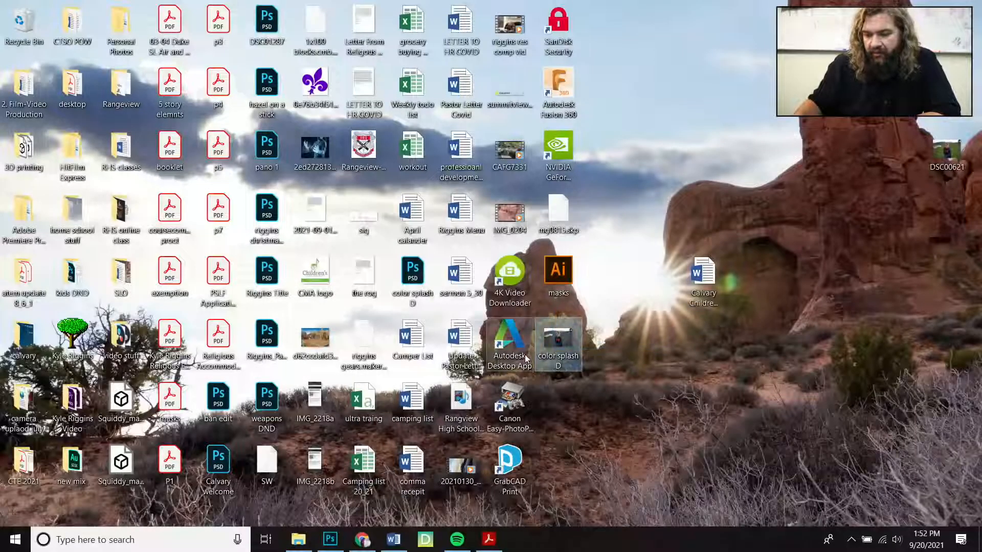
{"action": "left_click_drag", "start_coordinate": [557, 340], "coordinate": [946, 230]}
{"action": "double_click", "coordinate": [947, 215]}
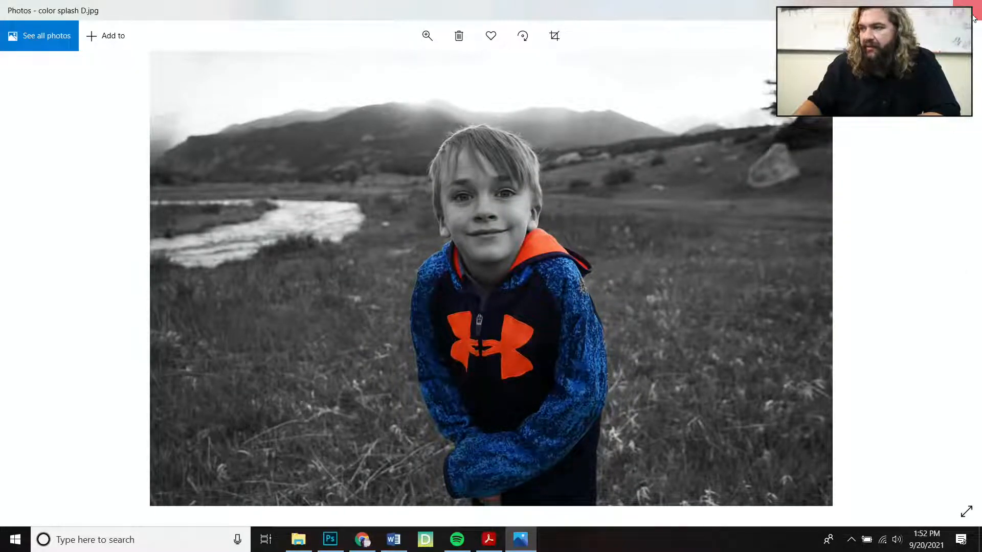
{"action": "left_click", "coordinate": [977, 9]}
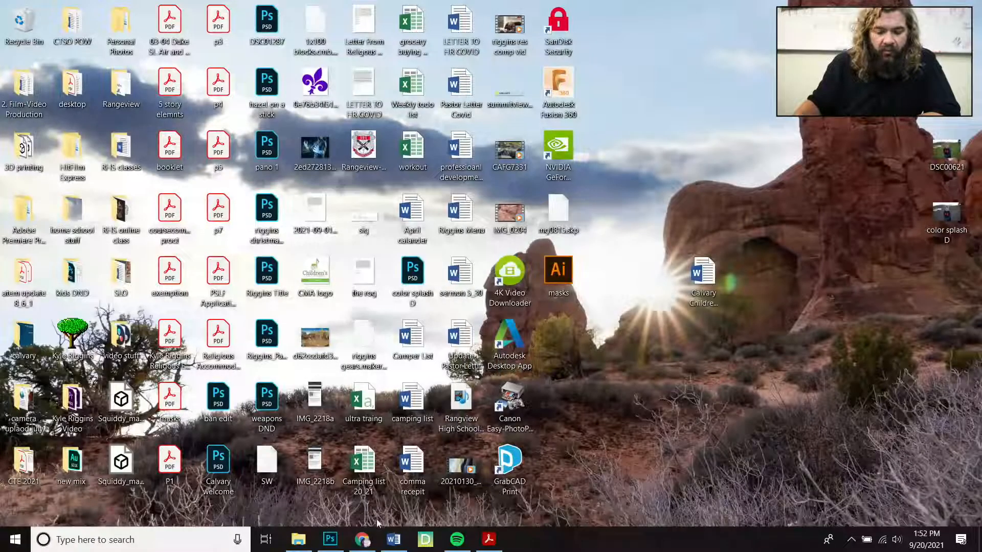
Switch to Chrome and open the Pixlr E photo editor from the Google search results.
{"action": "left_click", "coordinate": [362, 543]}
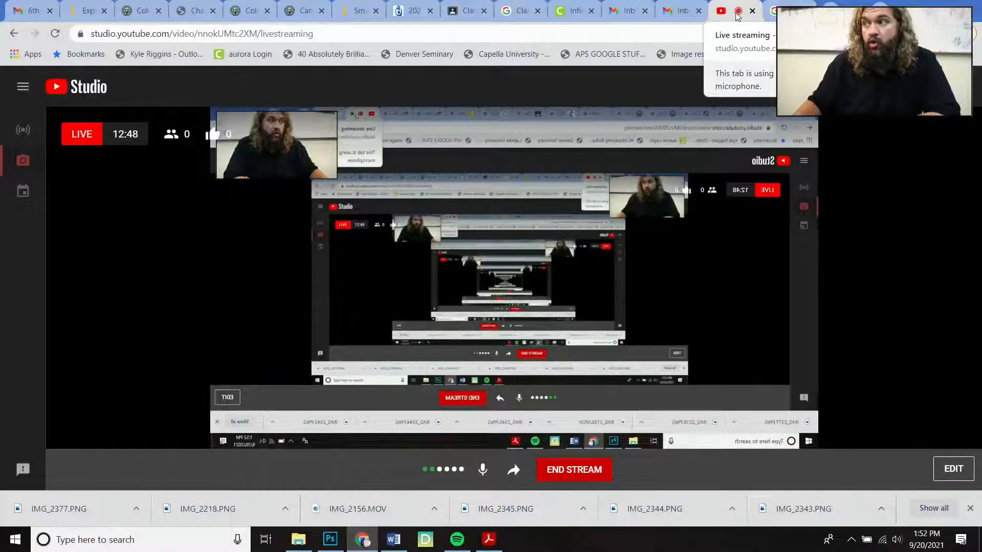
{"action": "left_click", "coordinate": [788, 10]}
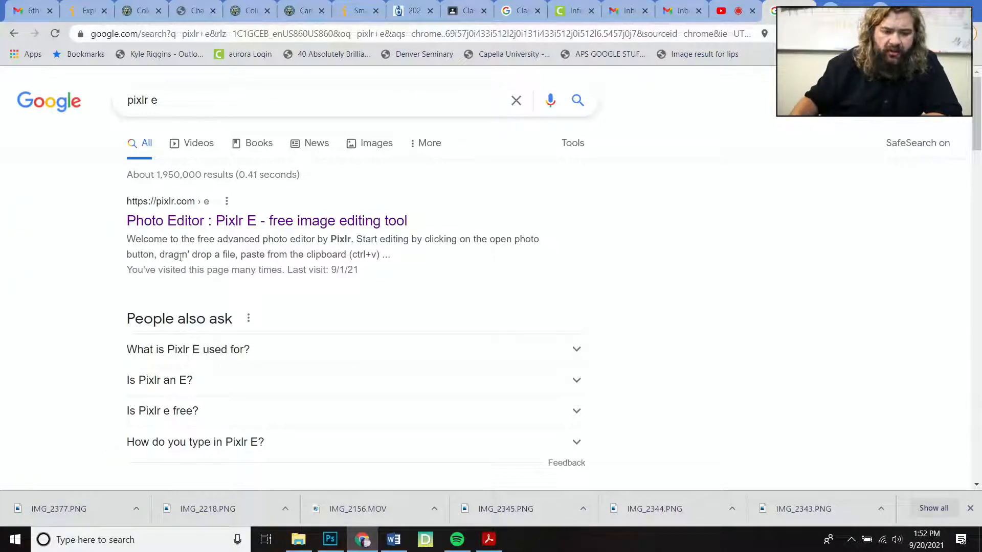
{"action": "left_click", "coordinate": [182, 221]}
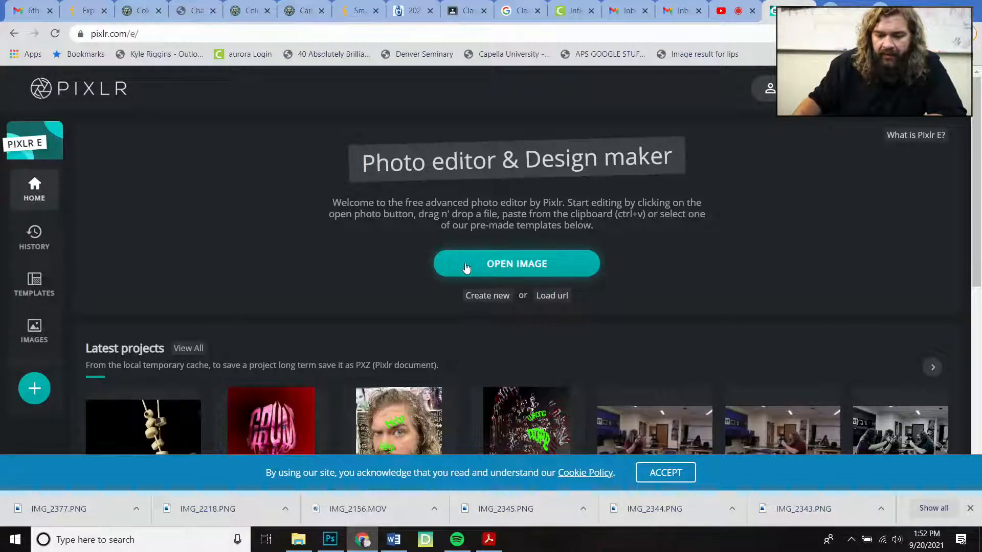
{"action": "left_click", "coordinate": [496, 297]}
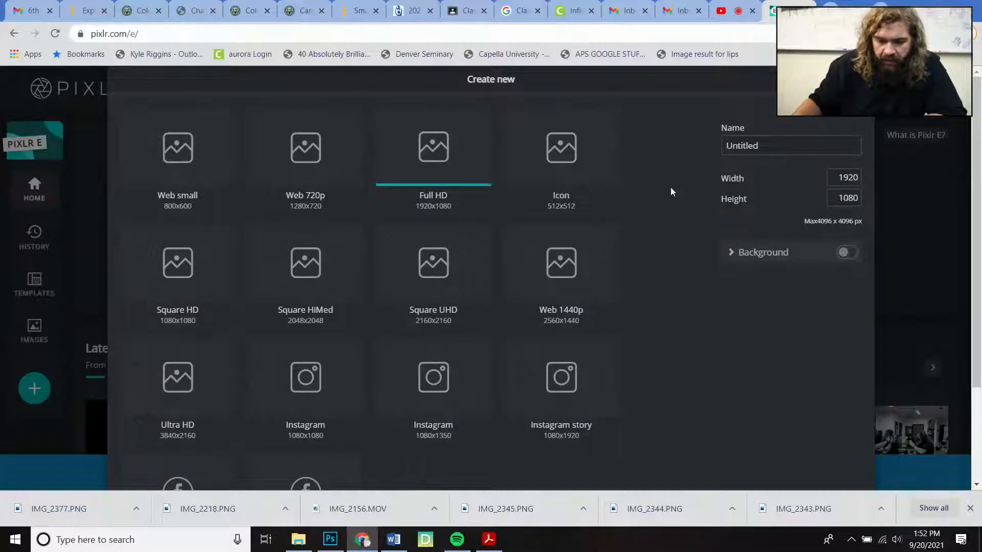
{"action": "key", "text": "Escape"}
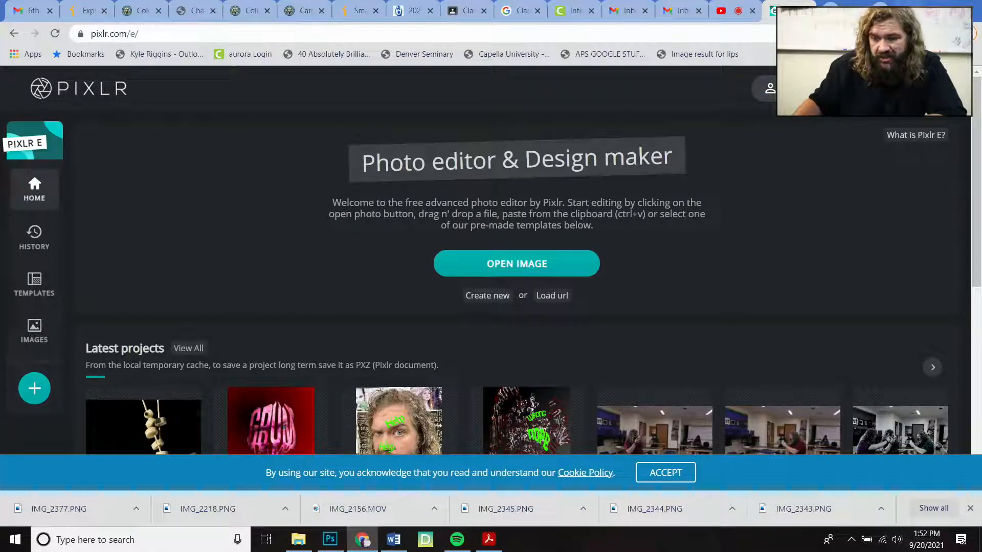
Open the desktop photo DSC00621 in Pixlr E, pre-resized to Ultra HD at 3840 x 2560 px.
{"action": "left_click", "coordinate": [910, 7]}
{"action": "left_click_drag", "start_coordinate": [945, 157], "coordinate": [478, 286]}
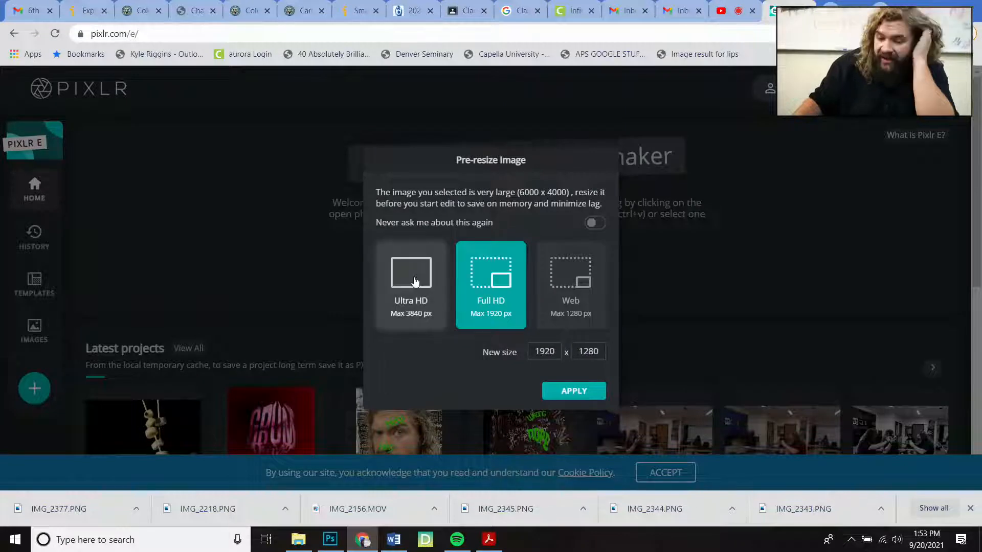
{"action": "left_click", "coordinate": [422, 285]}
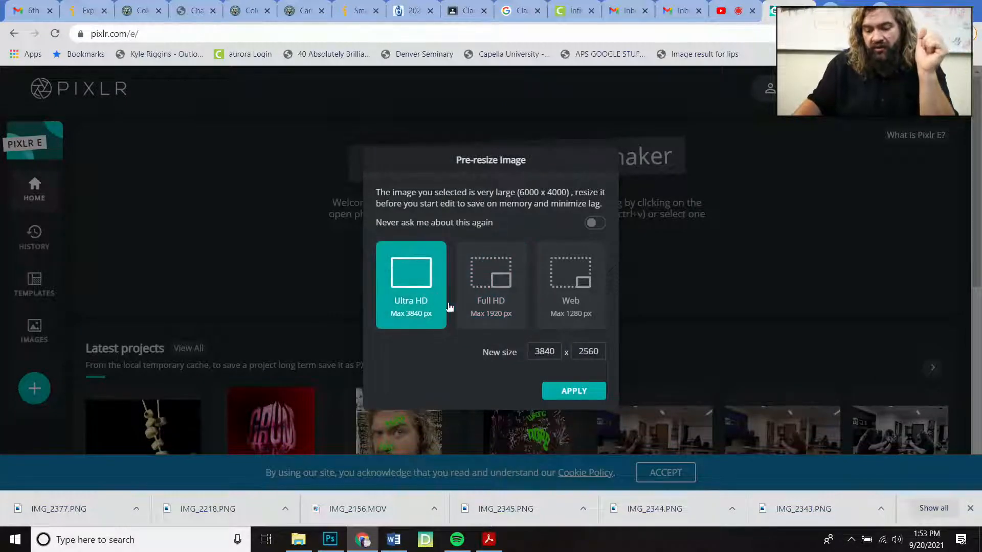
{"action": "left_click", "coordinate": [566, 392]}
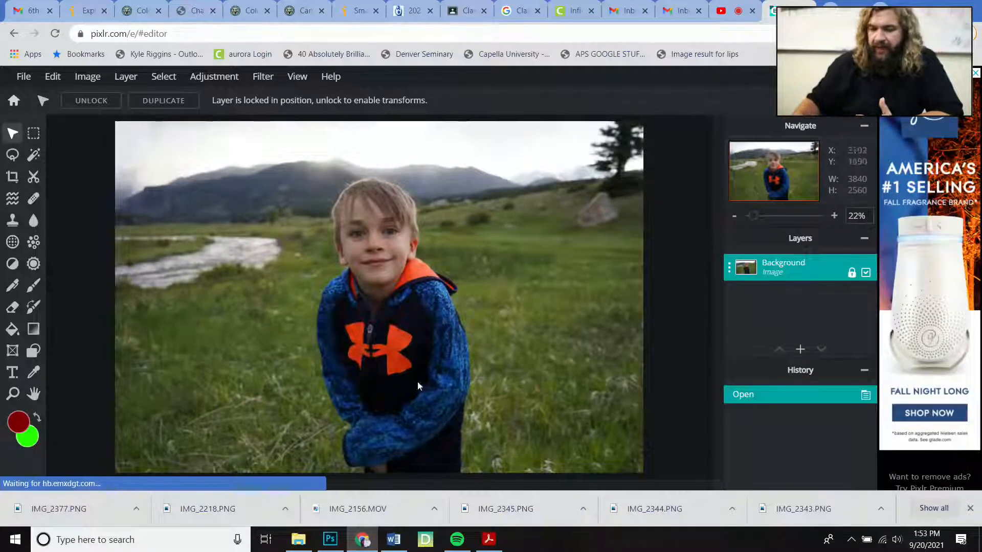
Duplicate the Background layer and rename the copy Background BW.
{"action": "left_click", "coordinate": [731, 269]}
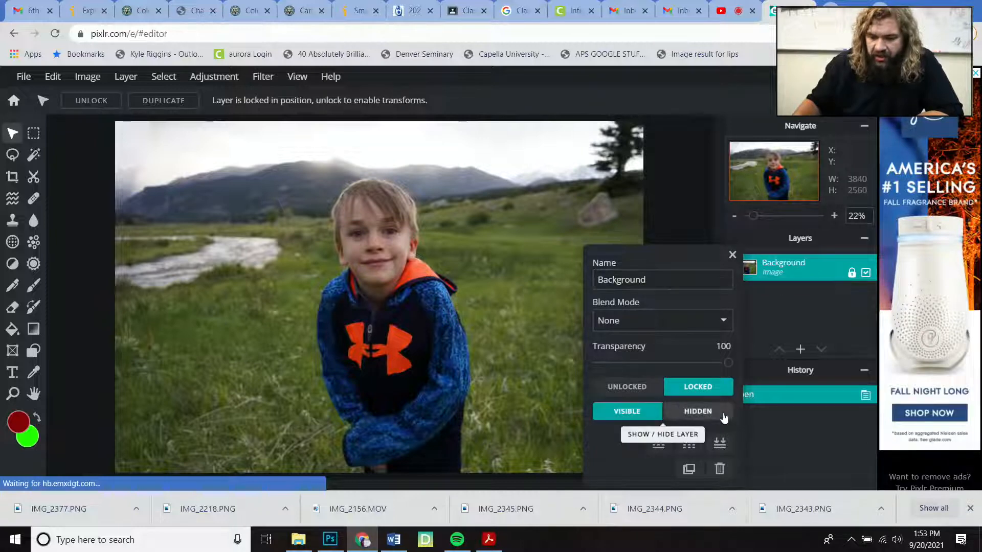
{"action": "left_click", "coordinate": [690, 469]}
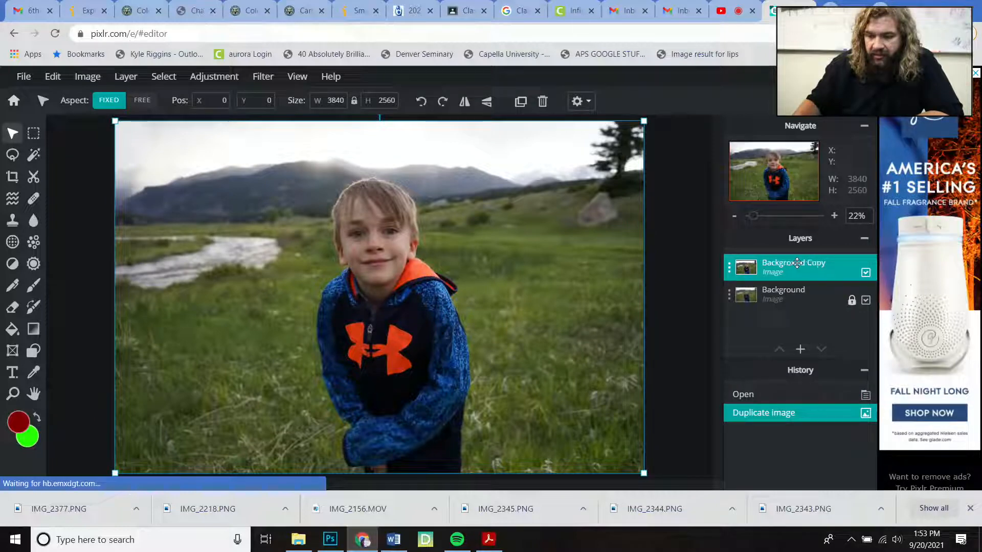
{"action": "left_click", "coordinate": [742, 269]}
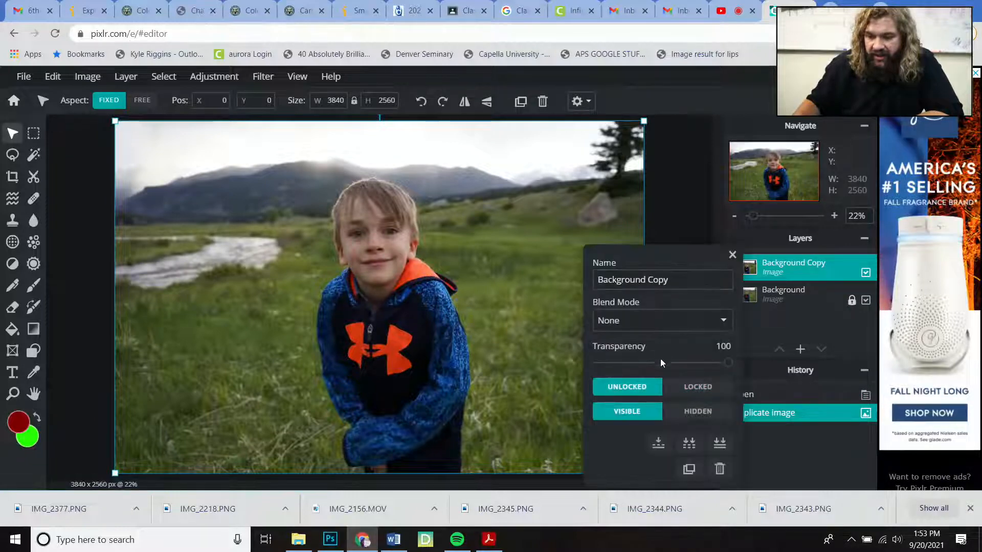
{"action": "key", "text": "BackSpace"}
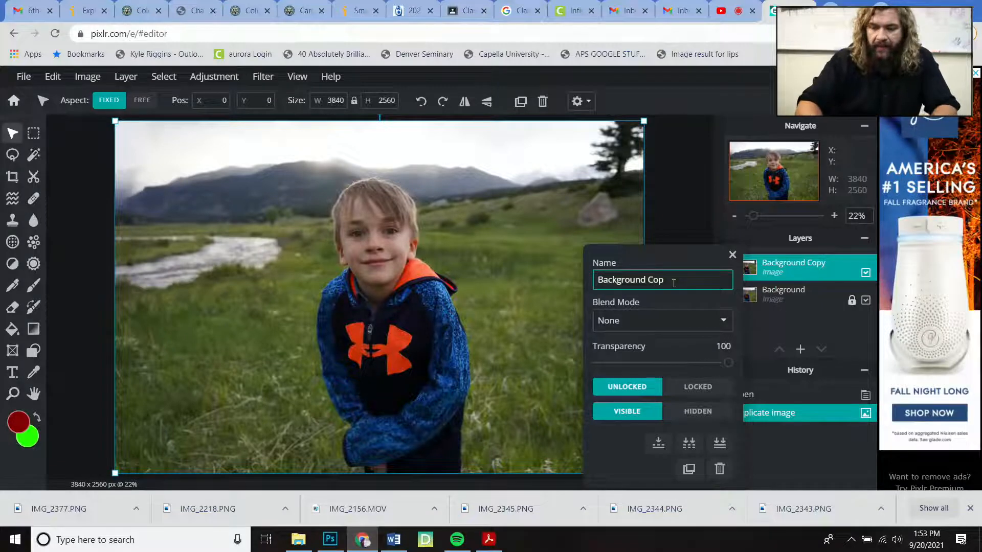
{"action": "type", "text": "BW"}
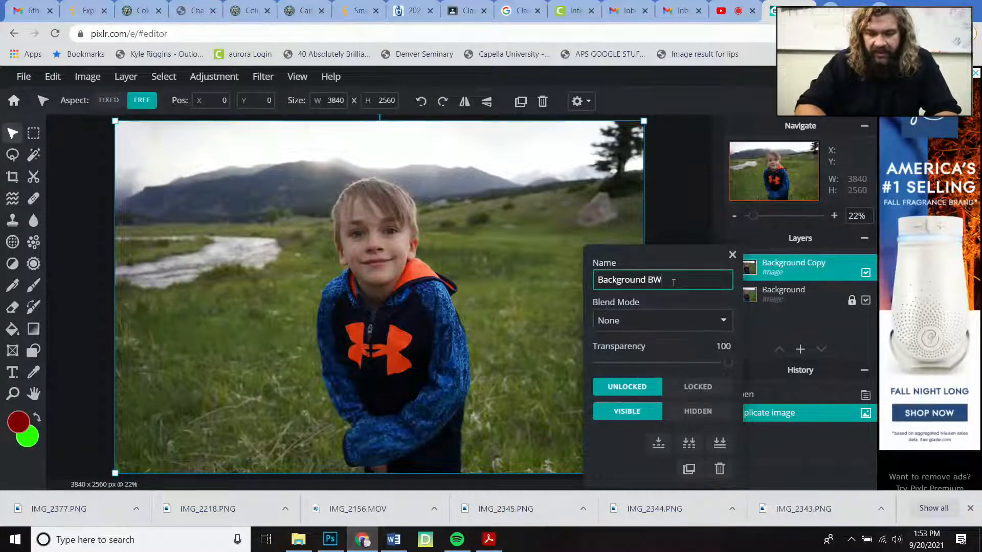
{"action": "left_click", "coordinate": [733, 254]}
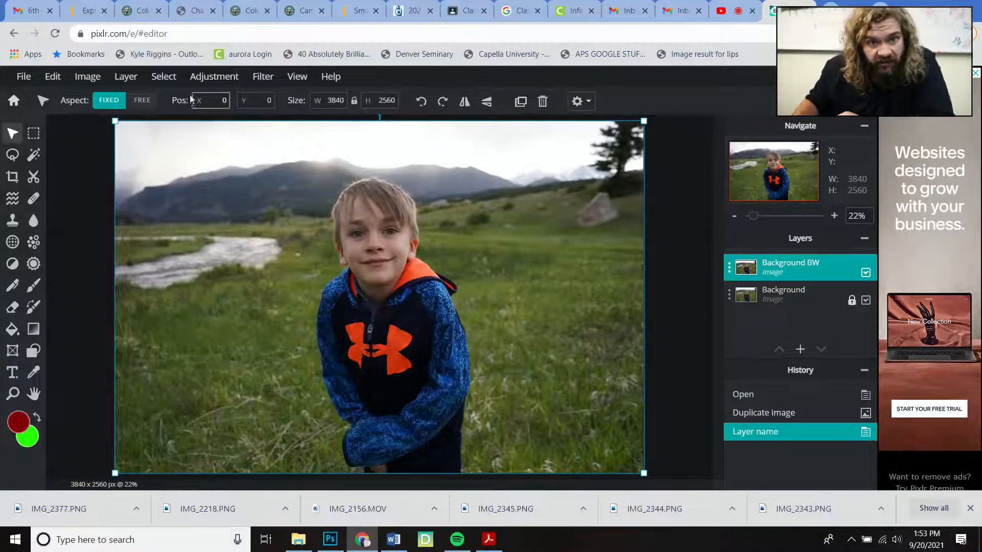
Convert the Background BW layer to black and white with Auto B&W and hide the colour Background layer.
{"action": "left_click", "coordinate": [215, 79]}
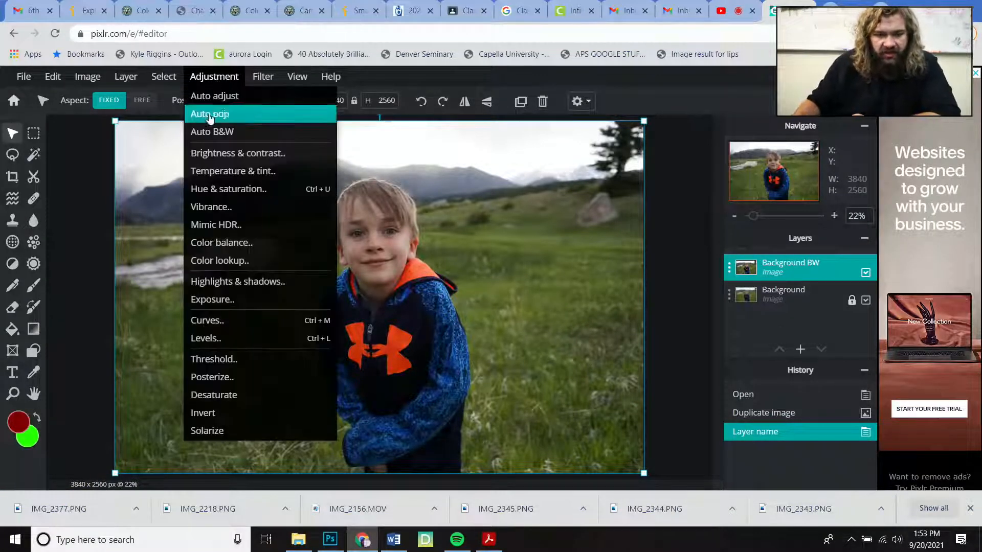
{"action": "left_click", "coordinate": [220, 137]}
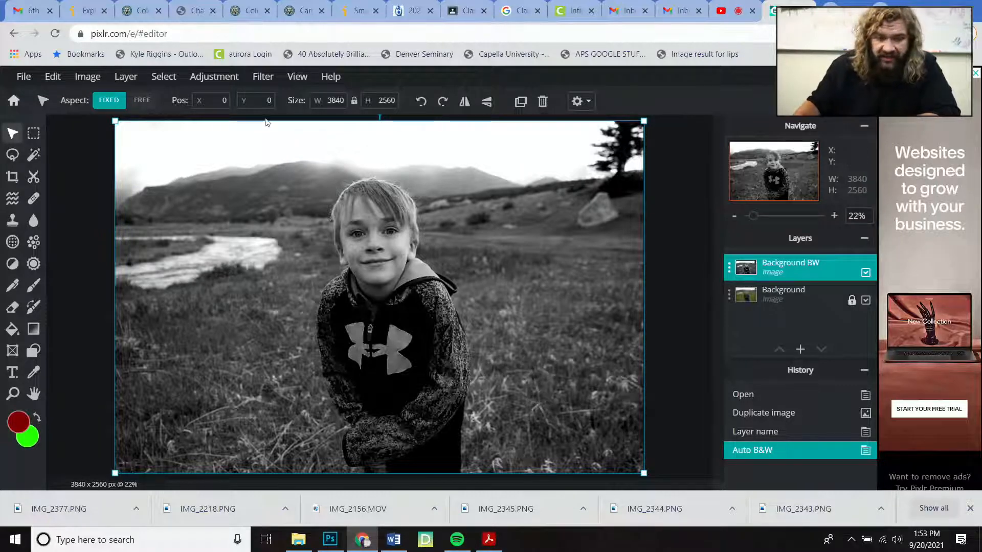
{"action": "left_click", "coordinate": [217, 77]}
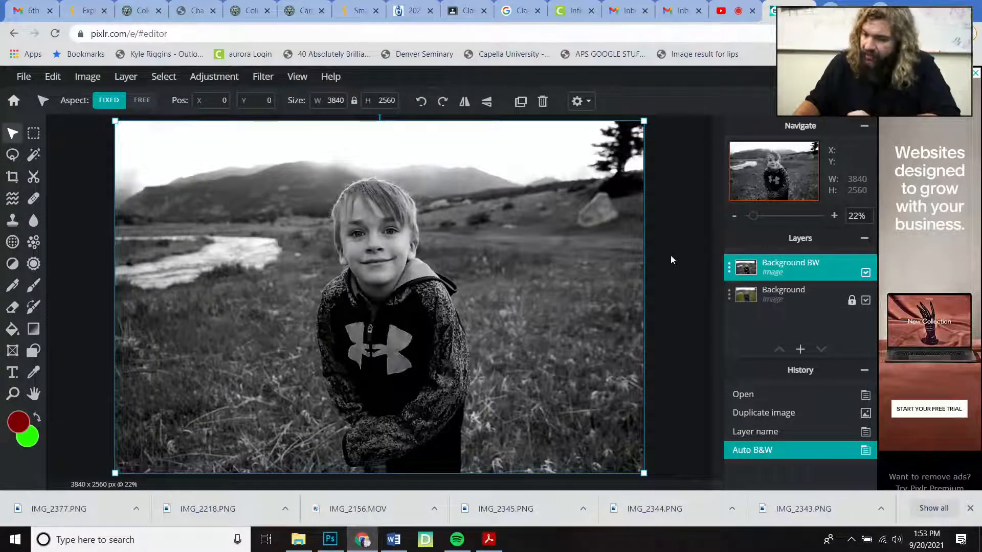
{"action": "left_click", "coordinate": [866, 301]}
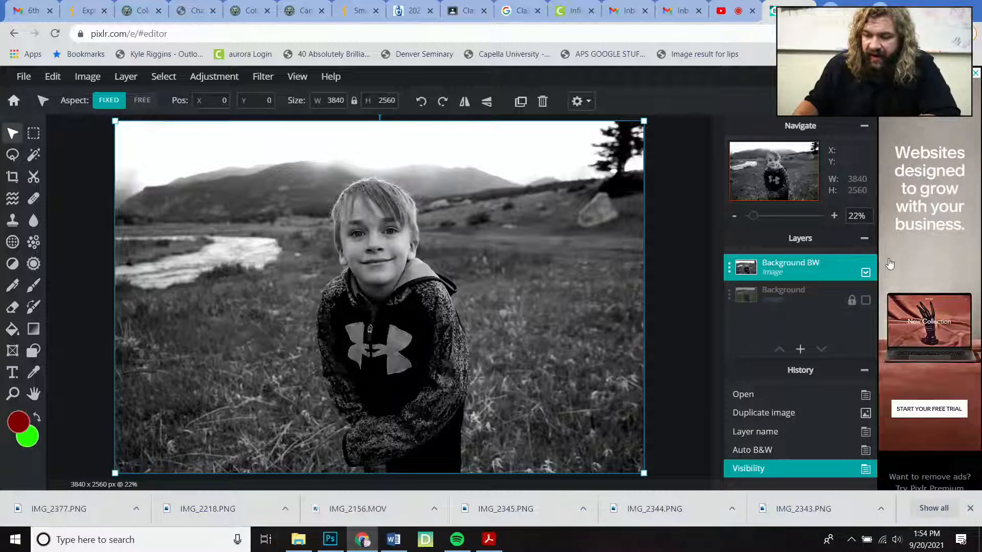
Compare the black-and-white and colour versions of the photo by switching the visibility of both layers.
{"action": "left_click", "coordinate": [865, 273]}
{"action": "left_click", "coordinate": [866, 273]}
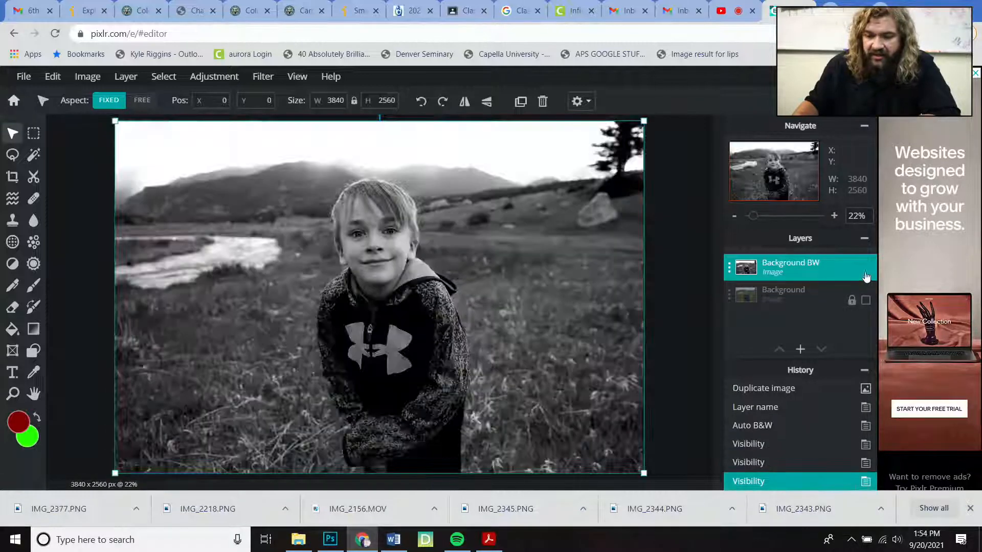
{"action": "left_click", "coordinate": [866, 273]}
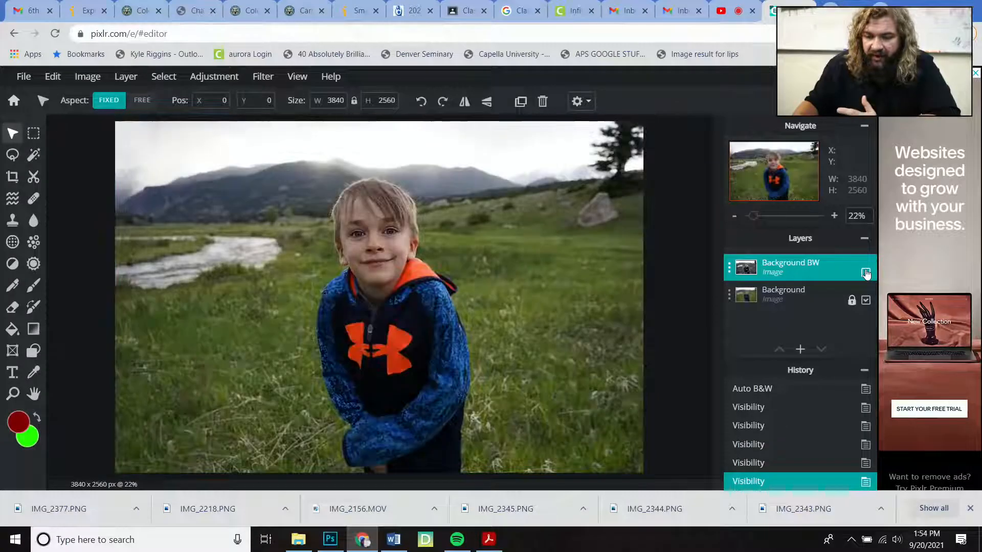
{"action": "left_click", "coordinate": [866, 273]}
{"action": "left_click", "coordinate": [866, 301]}
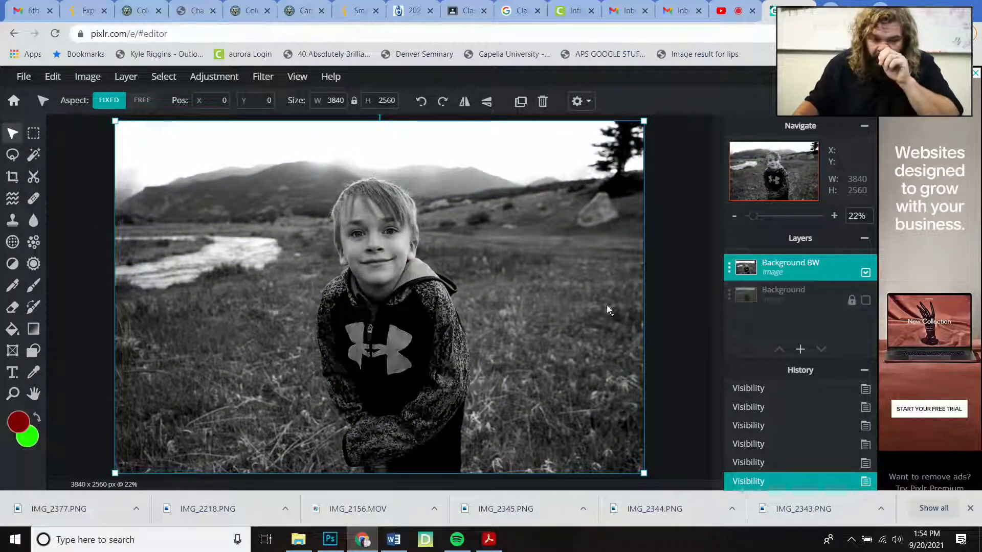
Build up a selection of the hoodie's logo, dark body and sleeve on Background BW with the Magic Wand in add mode at tolerance 32.
{"action": "left_click", "coordinate": [34, 155]}
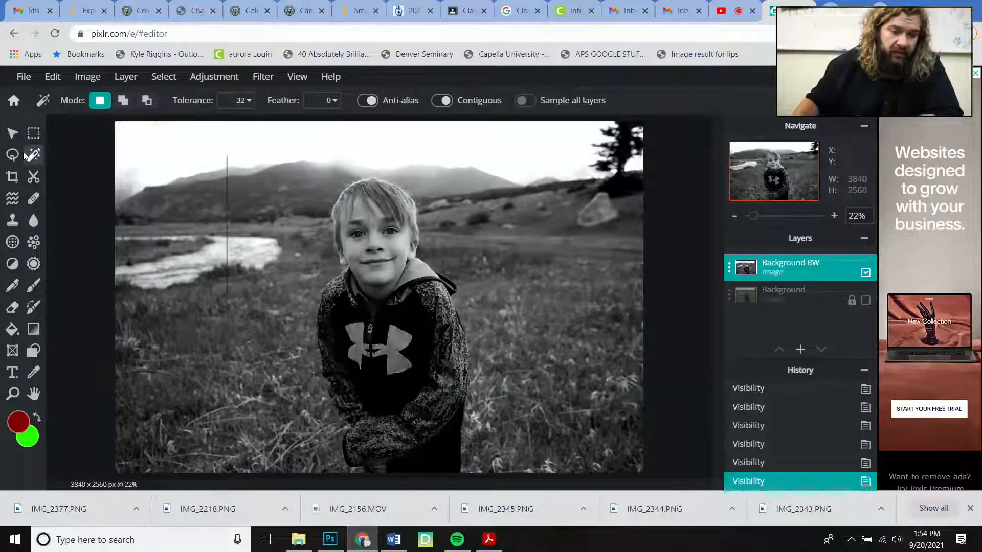
{"action": "right_click", "coordinate": [24, 155]}
{"action": "right_click", "coordinate": [39, 150]}
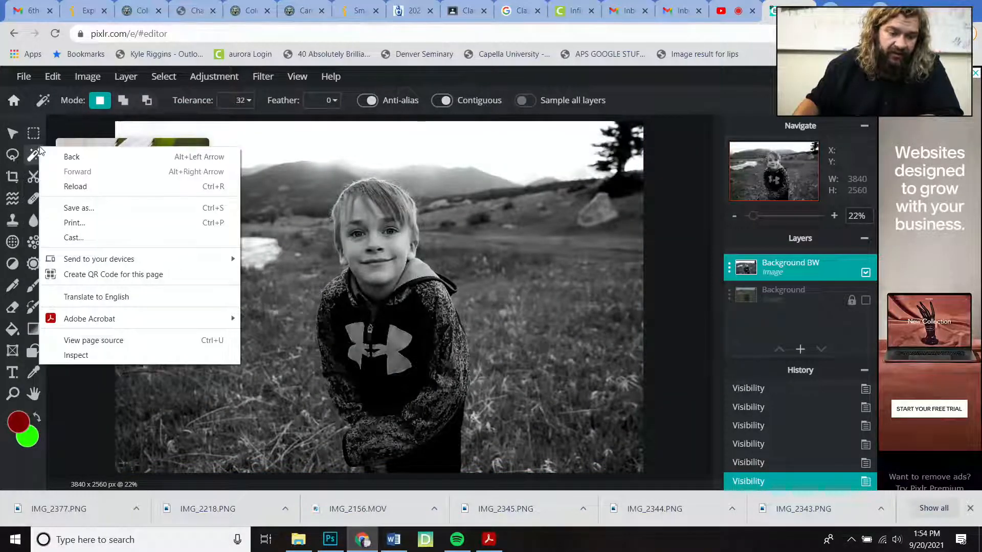
{"action": "left_click", "coordinate": [32, 162]}
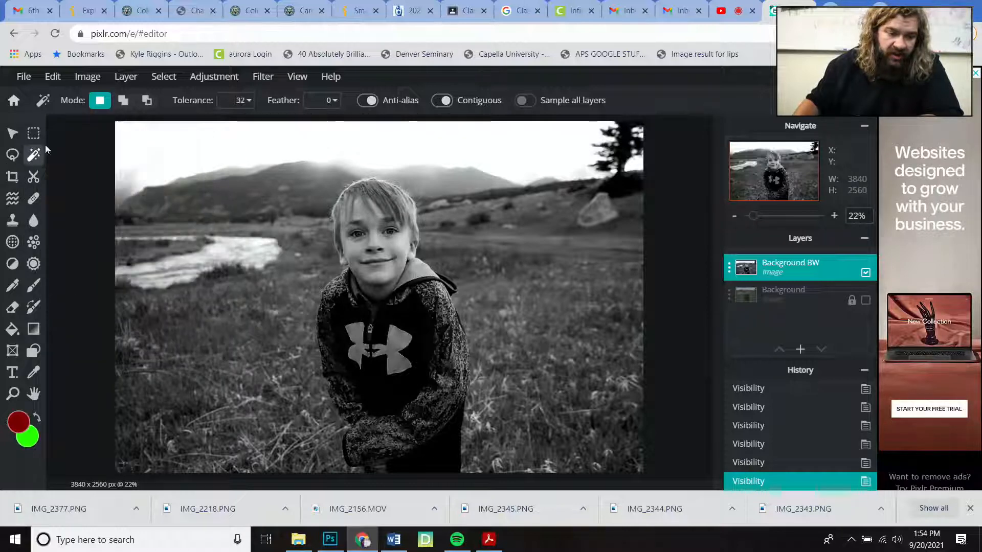
{"action": "left_click", "coordinate": [123, 100]}
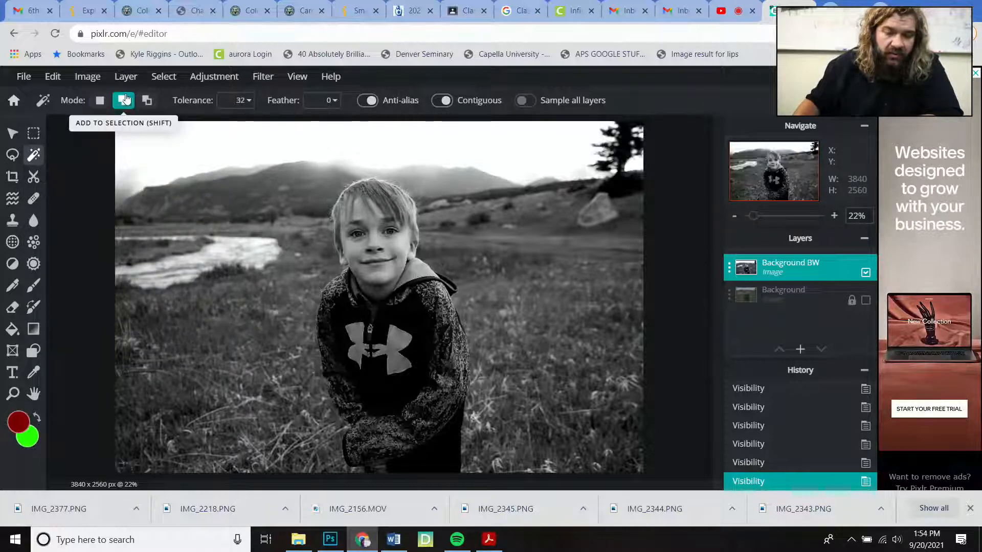
{"action": "left_click", "coordinate": [407, 350]}
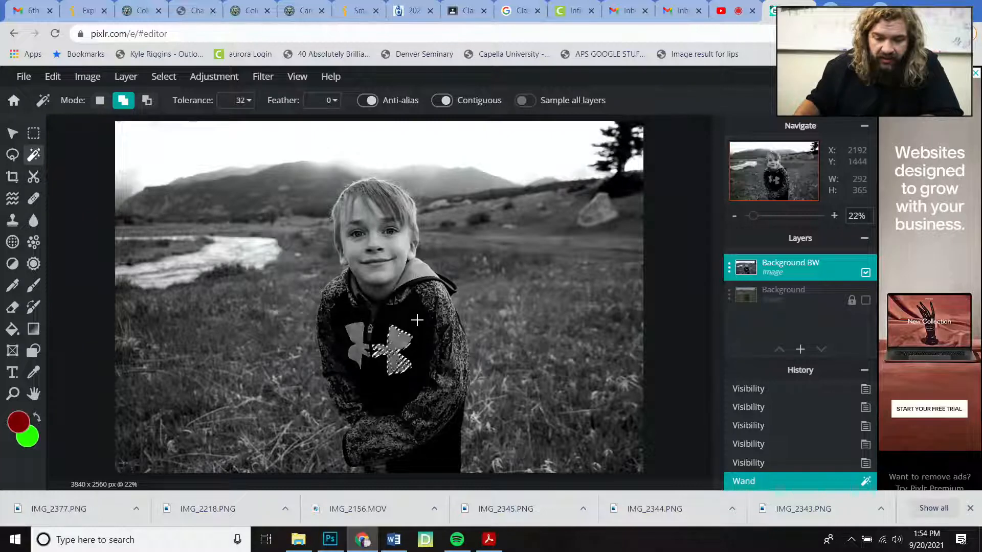
{"action": "left_click", "coordinate": [402, 324]}
{"action": "left_click", "coordinate": [387, 352]}
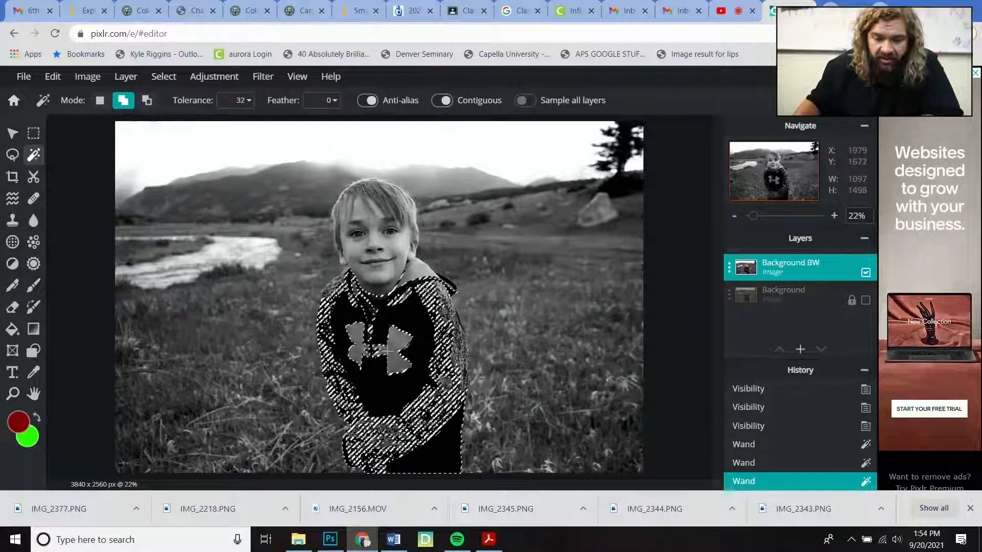
{"action": "left_click", "coordinate": [439, 311]}
{"action": "left_click", "coordinate": [441, 316]}
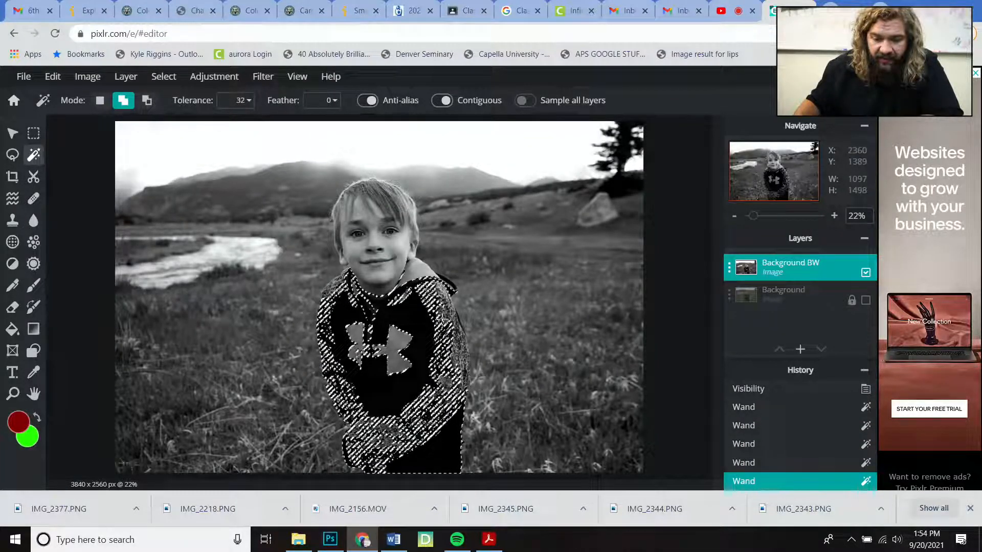
{"action": "left_click", "coordinate": [445, 319]}
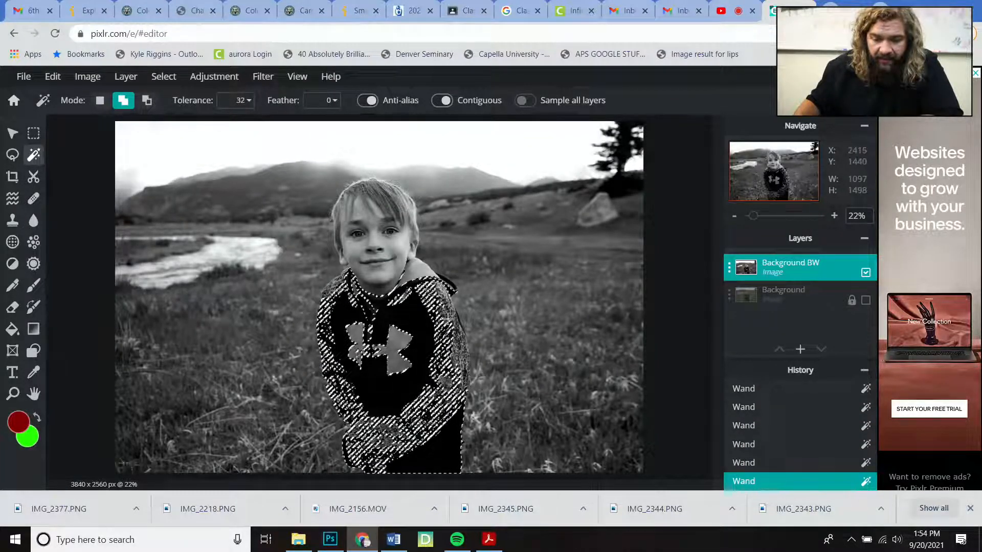
Try to add more of the patterned sleeve to the wand selection, and undo the last wand selections.
{"action": "left_click", "coordinate": [439, 350]}
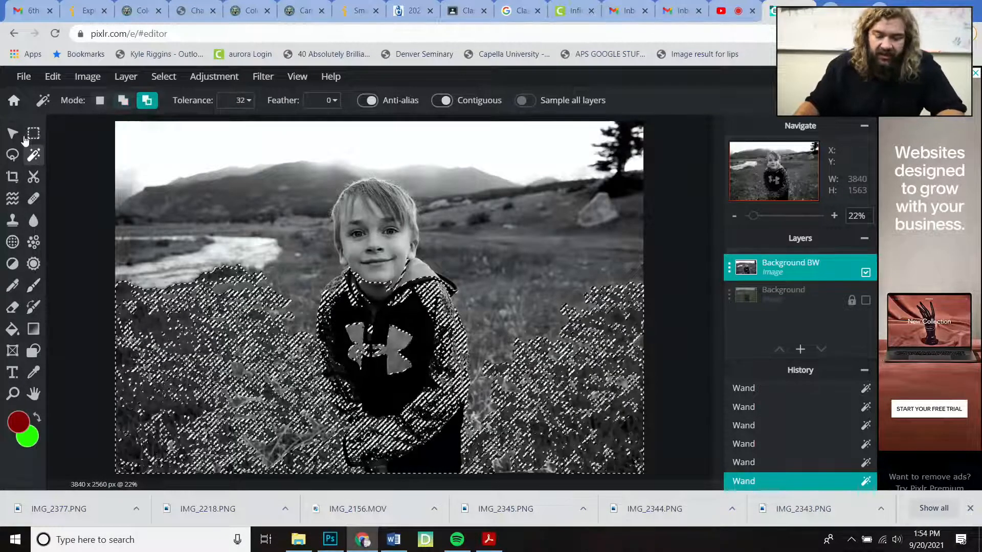
{"action": "key", "text": "ctrl+z"}
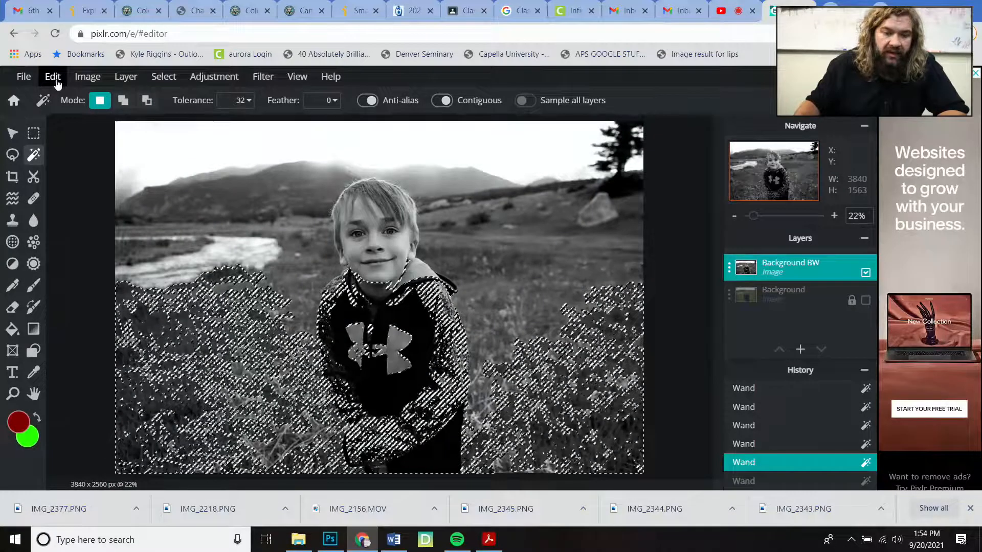
{"action": "left_click", "coordinate": [51, 78]}
{"action": "mouse_move", "coordinate": [95, 81]}
{"action": "mouse_move", "coordinate": [51, 79]}
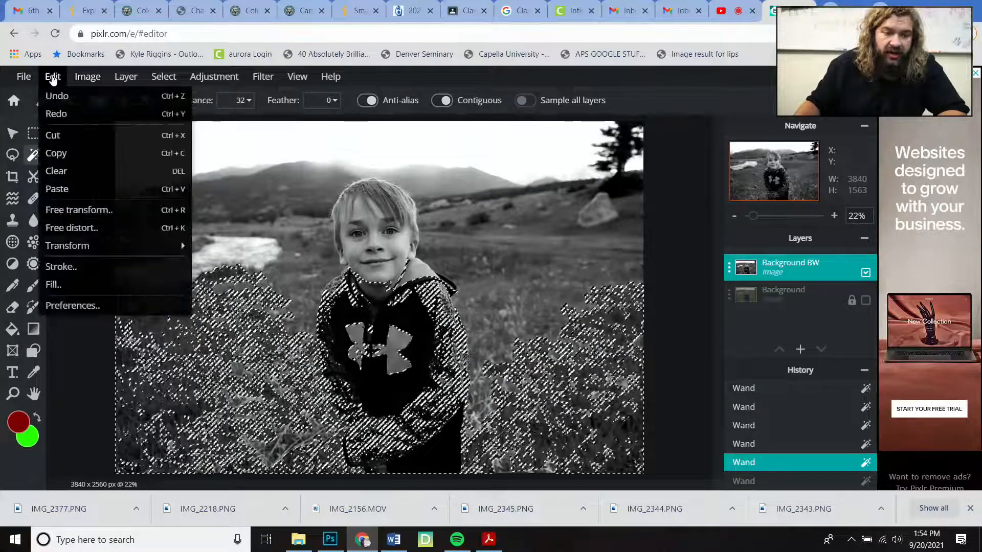
{"action": "left_click", "coordinate": [57, 97]}
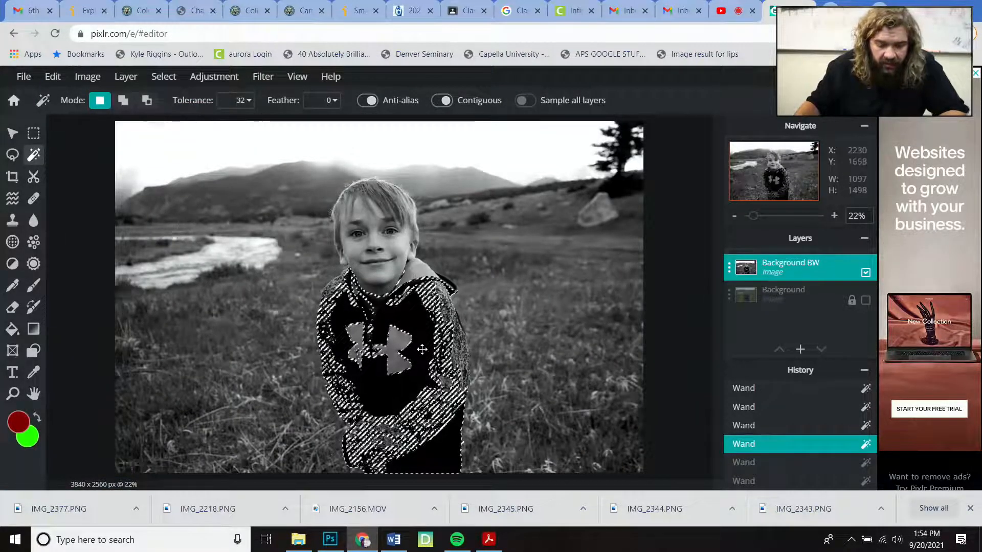
Try a wand selection on the patterned patch below the hood, and undo back to the earlier hoodie selection.
{"action": "scroll", "coordinate": [422, 349], "scroll_direction": "up", "scroll_amount": 2}
{"action": "scroll", "coordinate": [422, 349], "scroll_direction": "up", "scroll_amount": 4}
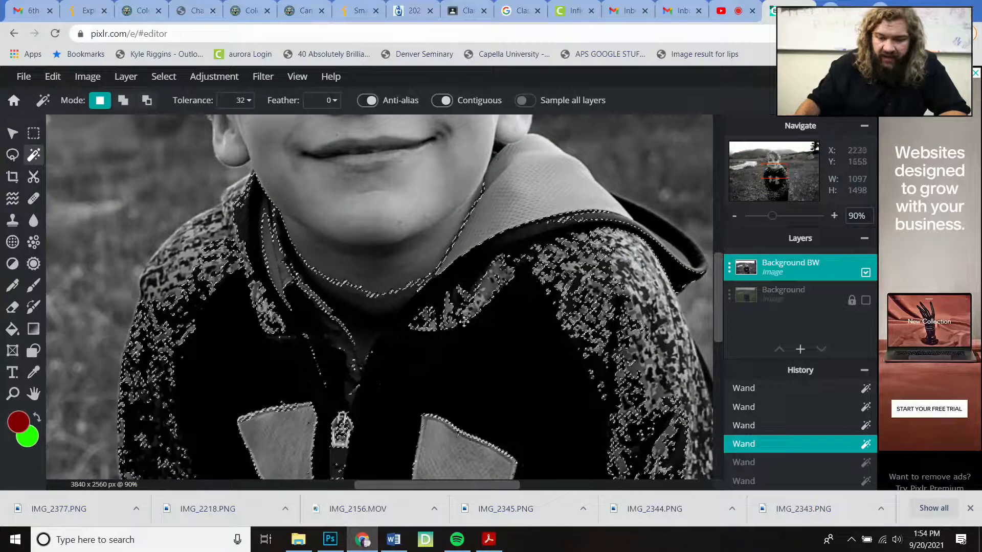
{"action": "left_click", "coordinate": [485, 290]}
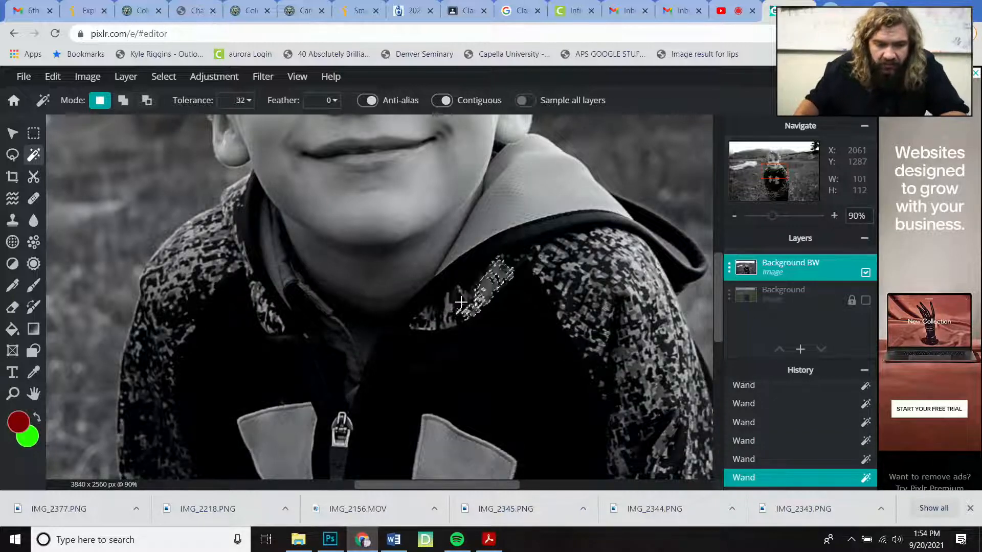
{"action": "key", "text": "alt"}
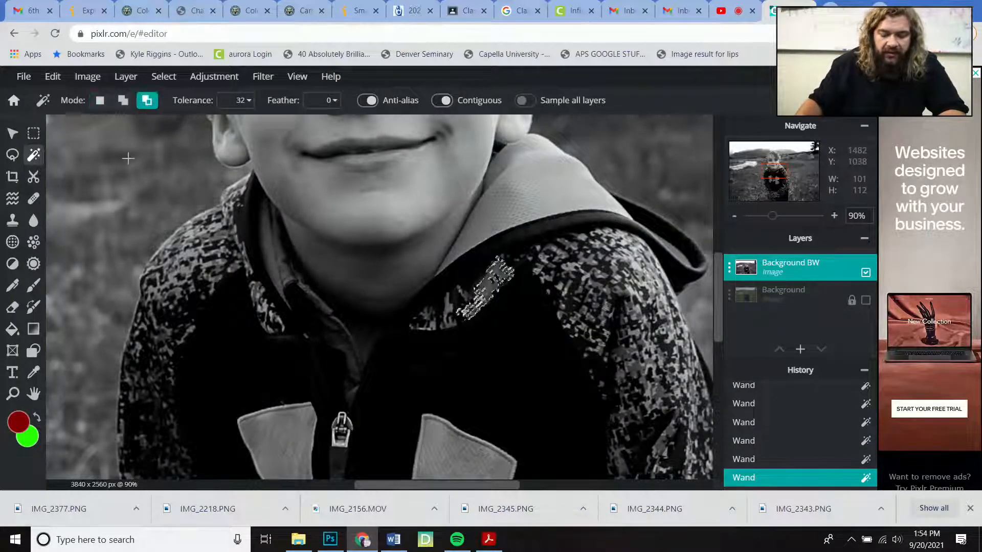
{"action": "key", "text": "ctrl+z"}
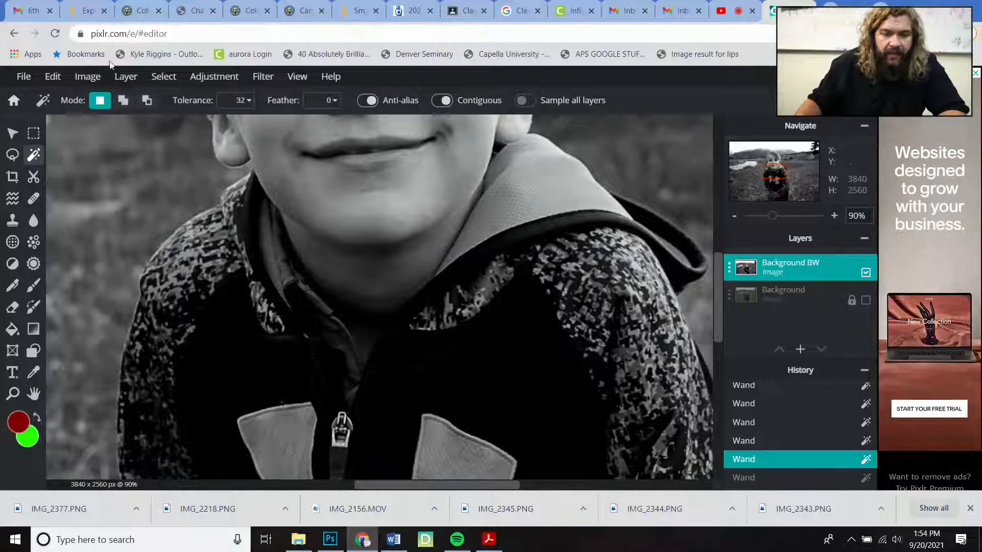
{"action": "left_click", "coordinate": [53, 76]}
{"action": "left_click", "coordinate": [59, 96]}
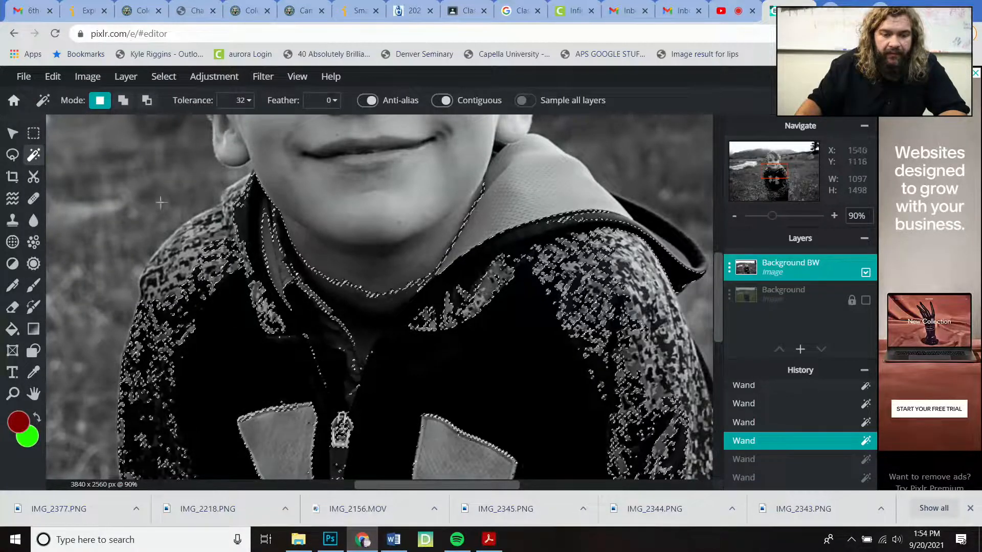
Add the patterned patch below the hood to the wand selection and remove the neck area from it.
{"action": "left_click", "coordinate": [123, 101]}
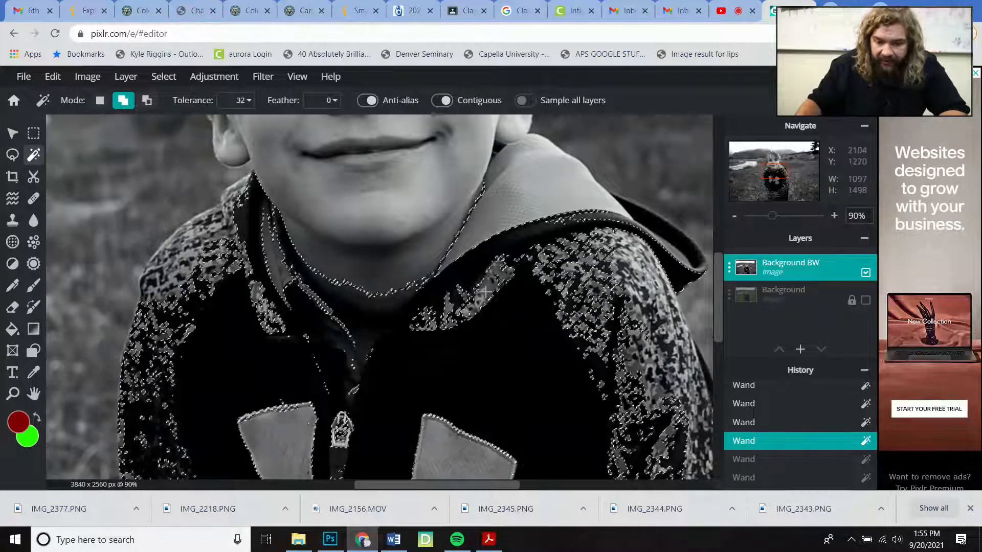
{"action": "left_click", "coordinate": [500, 322]}
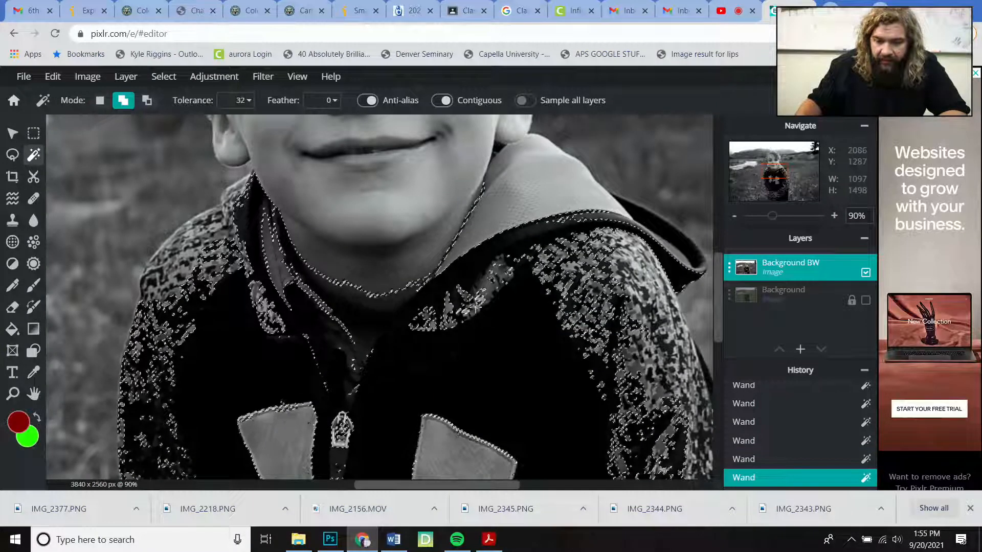
{"action": "left_click", "coordinate": [468, 292]}
{"action": "left_click", "coordinate": [455, 315]}
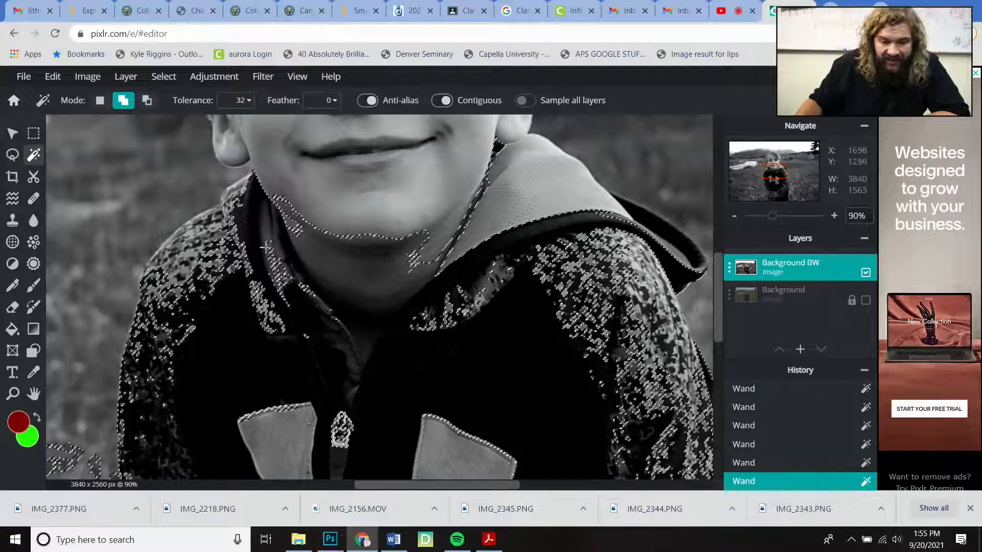
{"action": "left_click", "coordinate": [146, 103]}
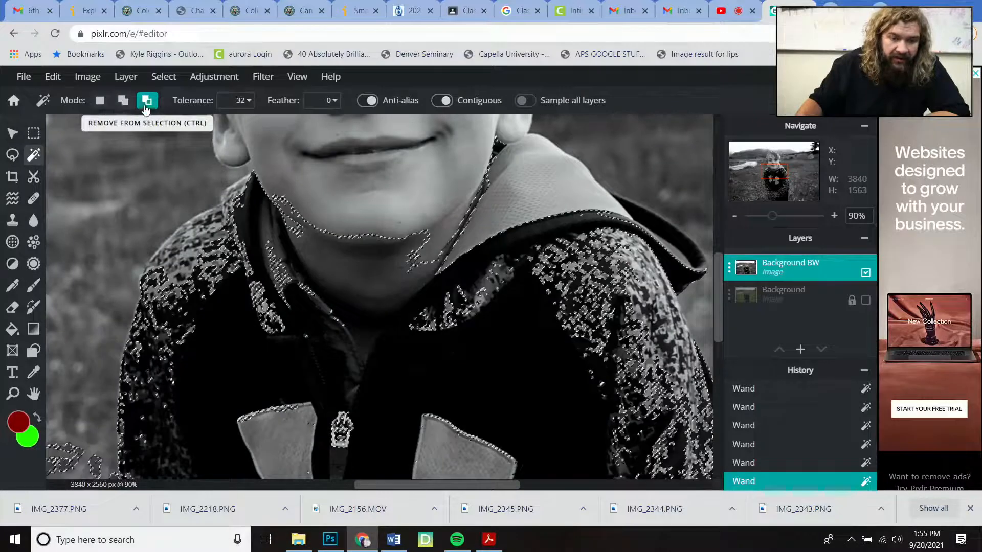
{"action": "left_click", "coordinate": [360, 269]}
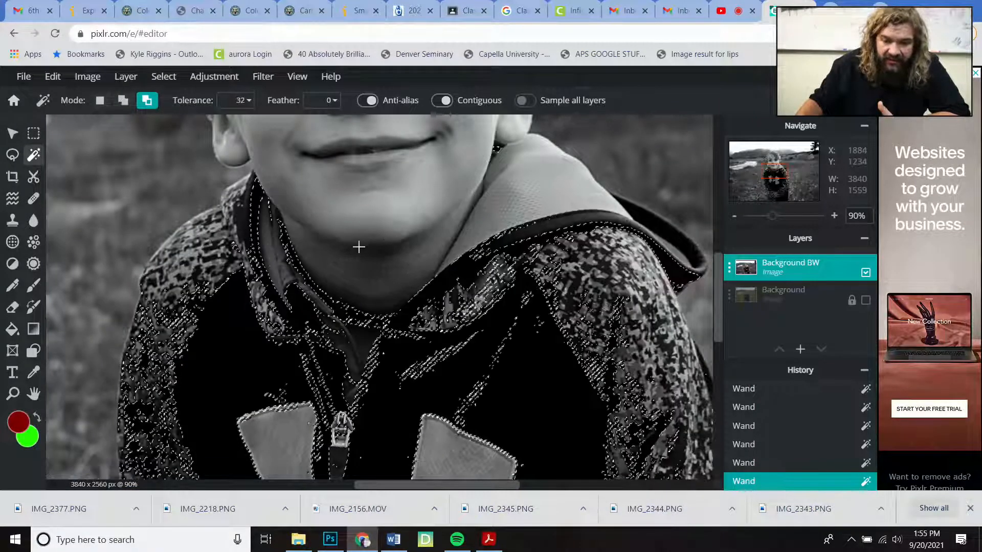
Hide Background BW, show the colour Background layer, and apply the wand to the blue shoulder in remove mode.
{"action": "left_click", "coordinate": [864, 272]}
{"action": "left_click", "coordinate": [865, 300]}
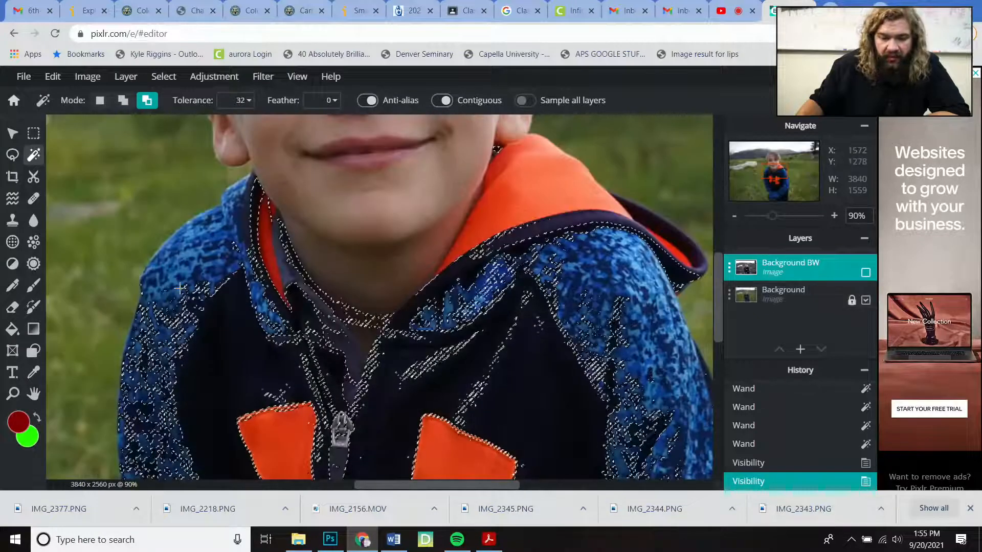
{"action": "left_click", "coordinate": [171, 245]}
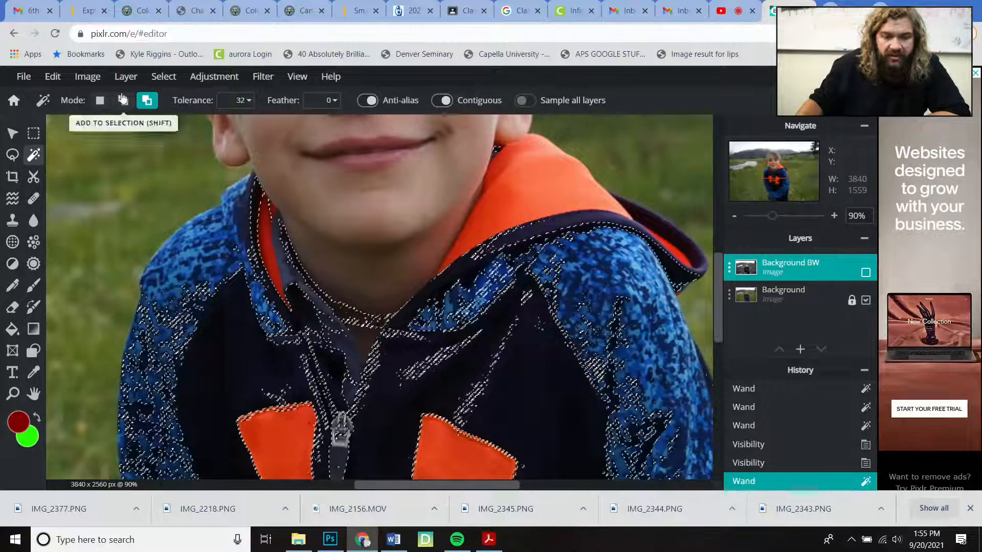
{"action": "left_click", "coordinate": [194, 242]}
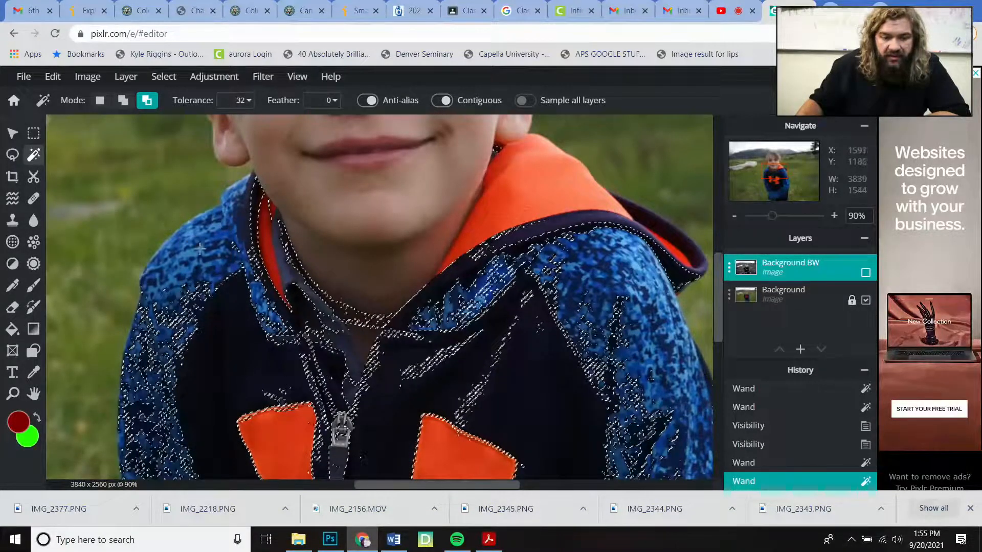
{"action": "left_click", "coordinate": [182, 273]}
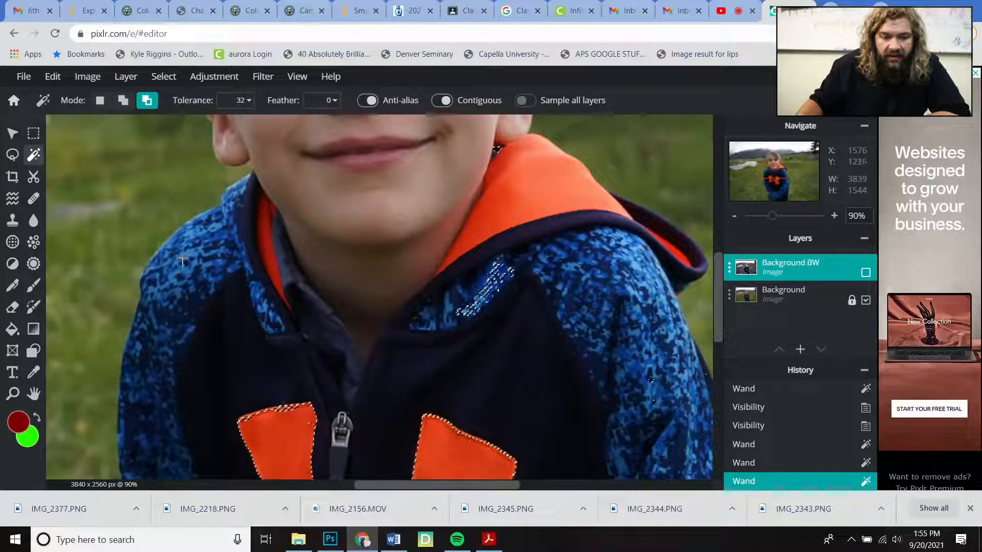
Add the blue patterned shoulder to the selection with the Magic Wand in add mode.
{"action": "left_click", "coordinate": [123, 100]}
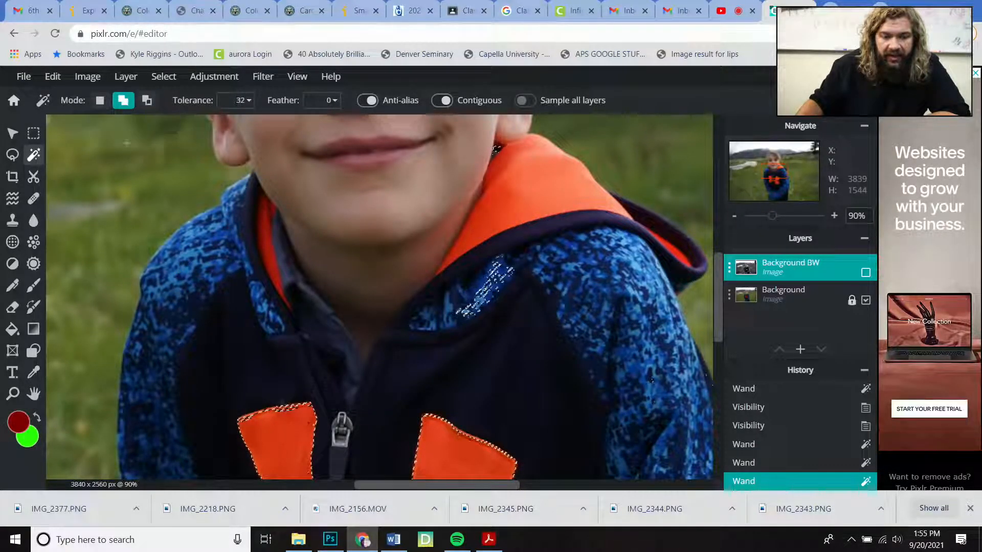
{"action": "left_click", "coordinate": [195, 246]}
{"action": "left_click", "coordinate": [225, 255]}
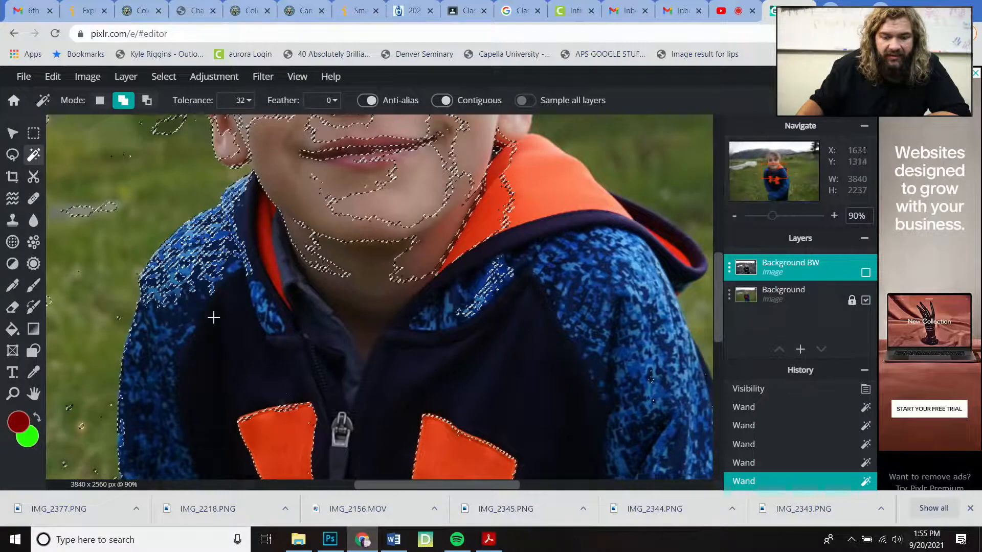
{"action": "scroll", "coordinate": [281, 351], "scroll_direction": "up", "scroll_amount": 3}
{"action": "scroll", "coordinate": [282, 351], "scroll_direction": "down", "scroll_amount": 2}
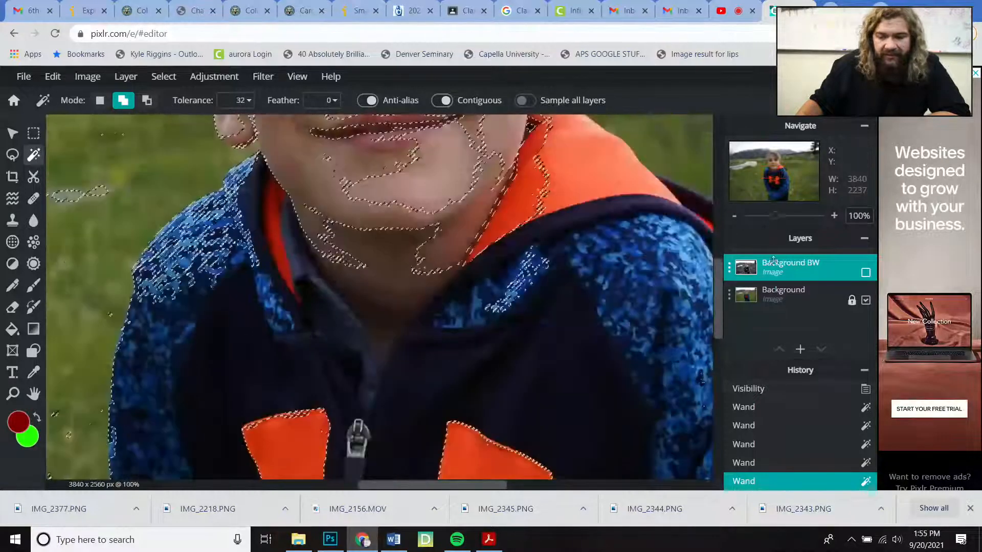
Make the colour Background layer active and clear the wand selection.
{"action": "left_click", "coordinate": [798, 294]}
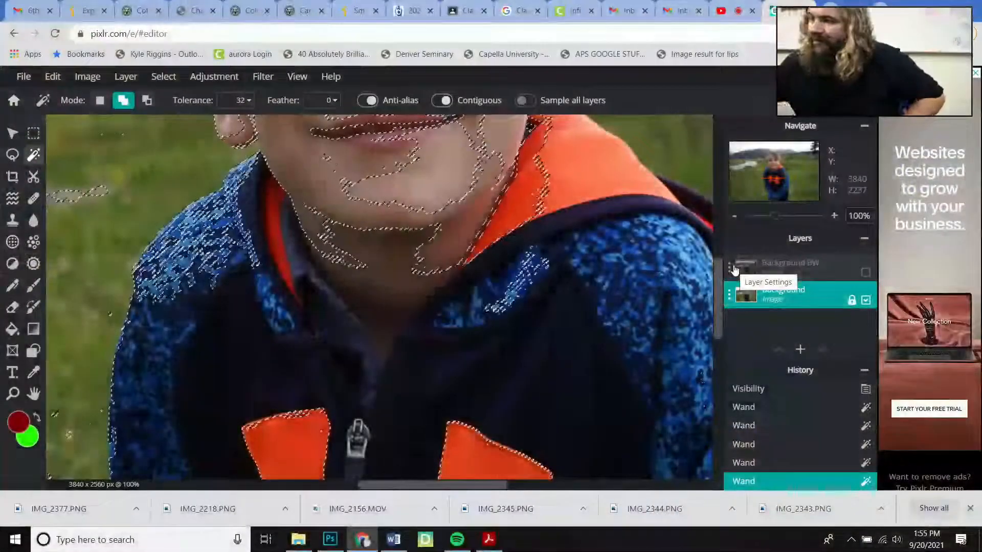
{"action": "left_click", "coordinate": [164, 76]}
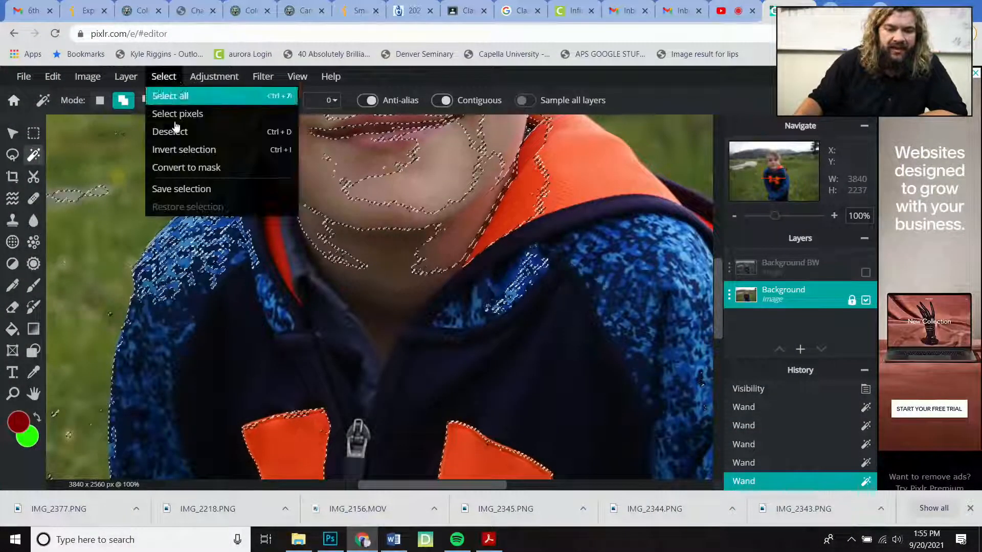
{"action": "left_click", "coordinate": [175, 132]}
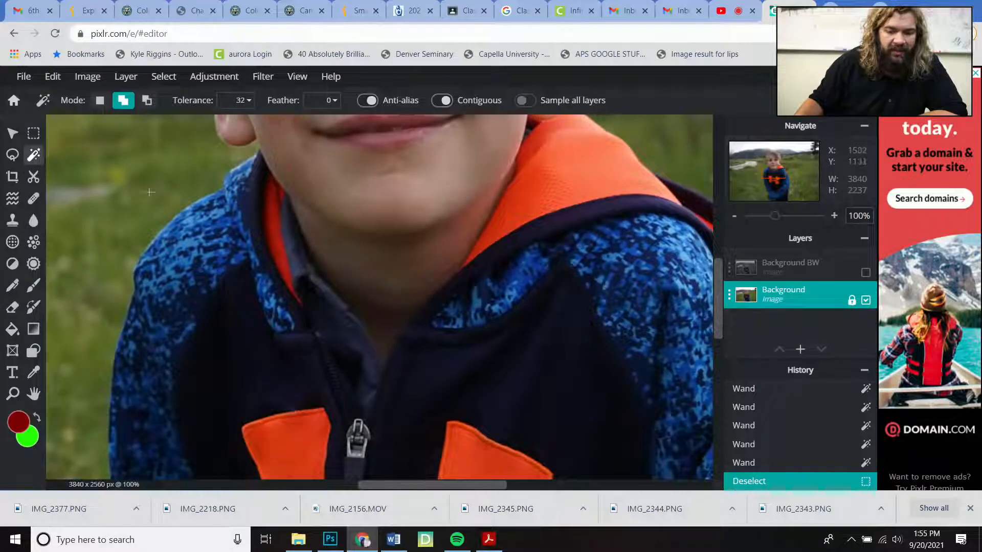
Add the hoodie's dark navy chest and lower body to the selection with the Magic Wand at tolerance 32.
{"action": "left_click", "coordinate": [489, 376]}
{"action": "scroll", "coordinate": [489, 375], "scroll_direction": "down", "scroll_amount": 10}
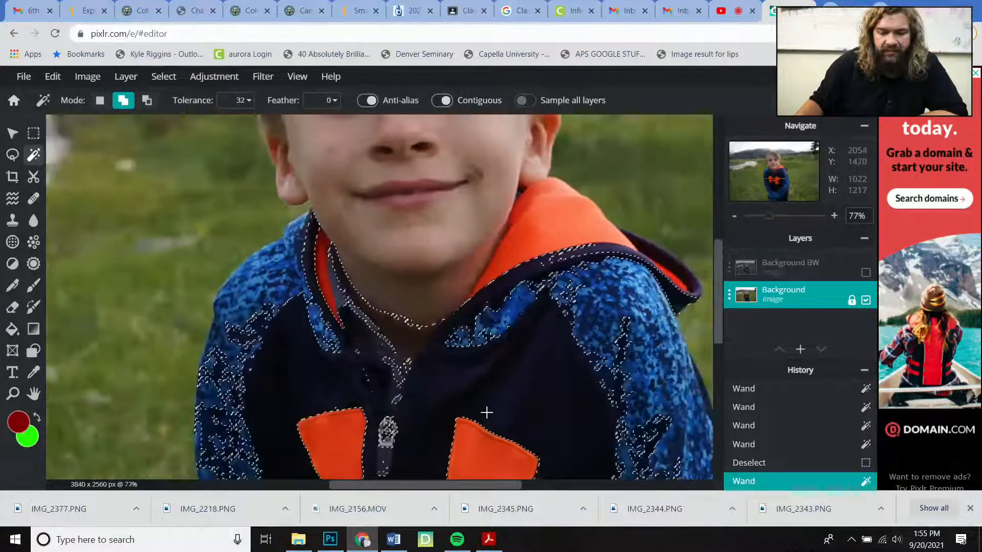
{"action": "scroll", "coordinate": [460, 425], "scroll_direction": "down", "scroll_amount": 1}
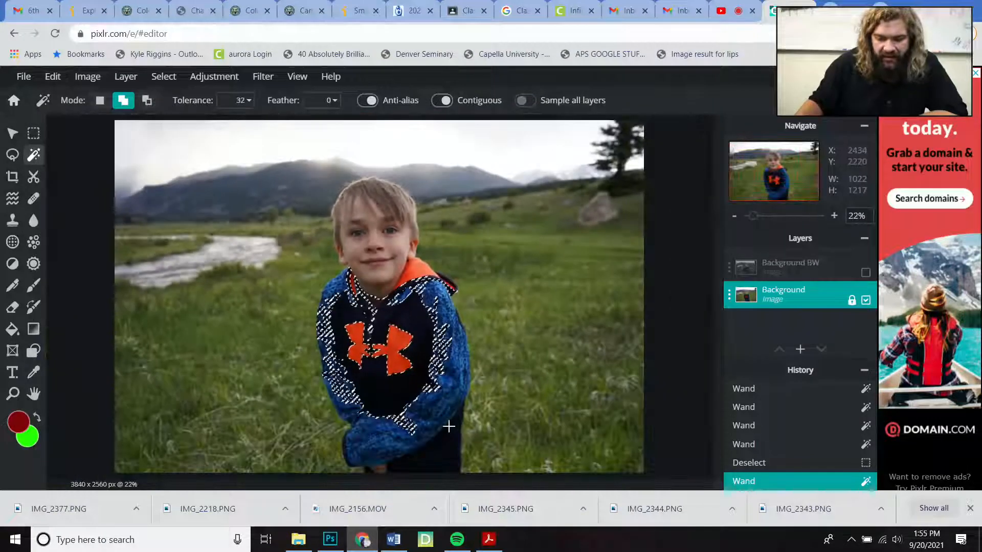
{"action": "left_click", "coordinate": [437, 447]}
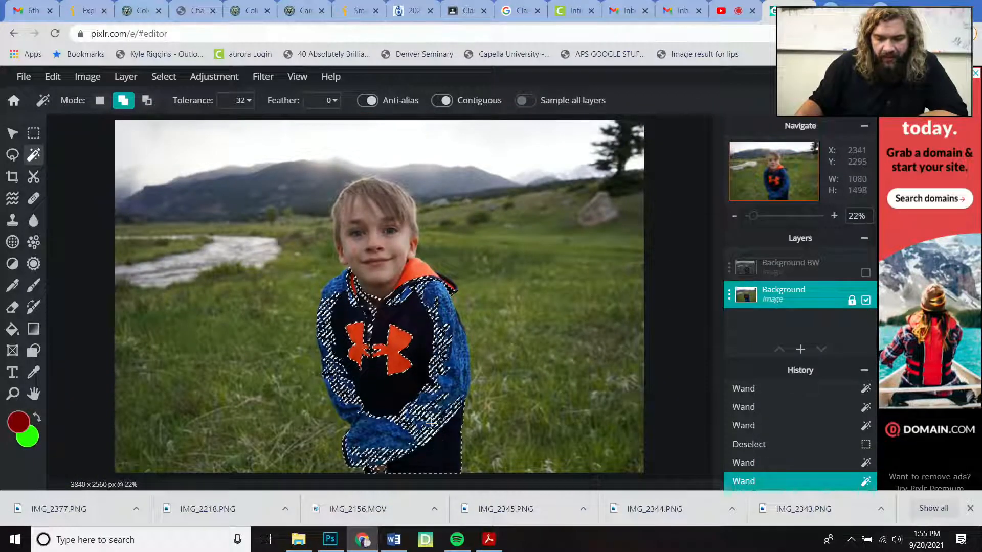
Add the blue patterned sleeves and the orange hood lining to the wand selection.
{"action": "left_click", "coordinate": [391, 431]}
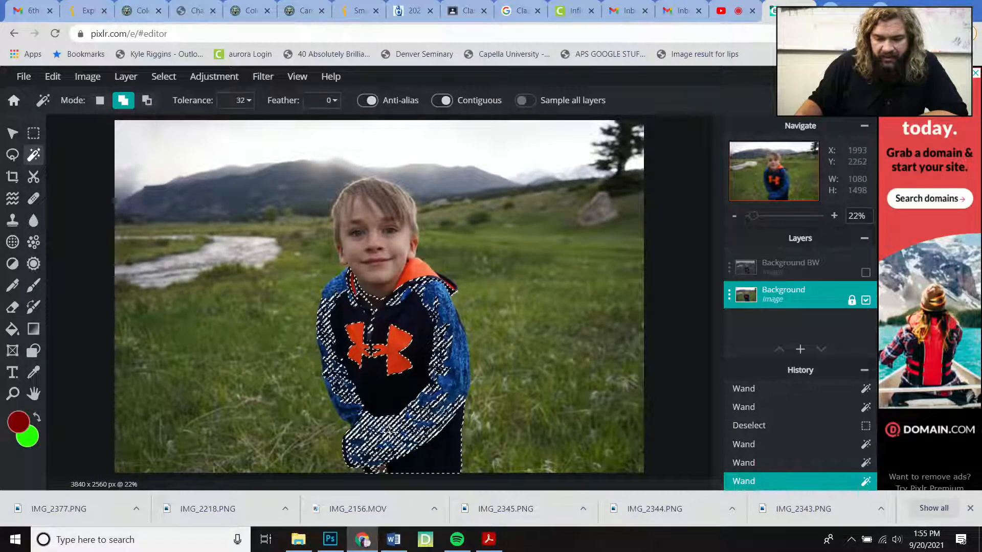
{"action": "left_click", "coordinate": [378, 431]}
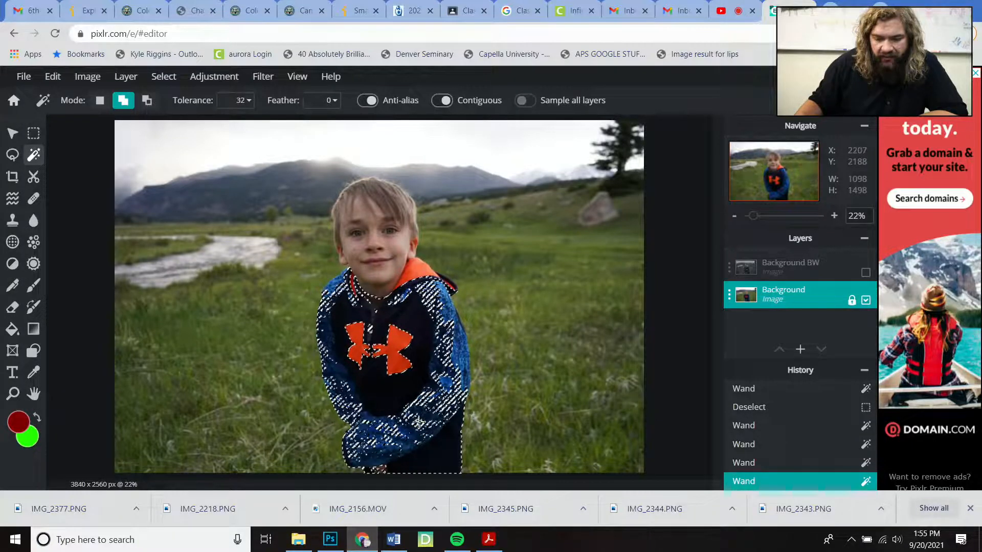
{"action": "left_click", "coordinate": [425, 394]}
{"action": "left_click", "coordinate": [435, 395]}
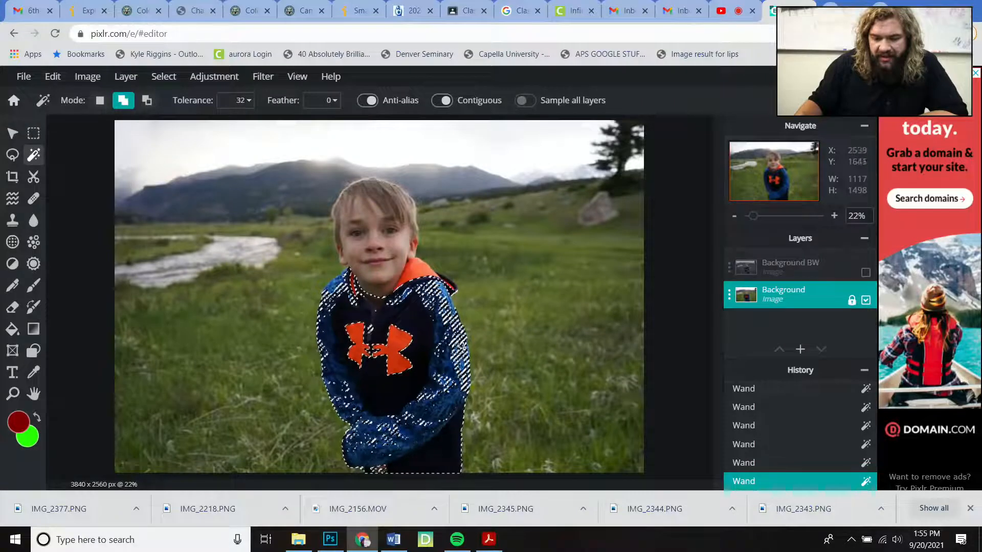
{"action": "left_click", "coordinate": [451, 332]}
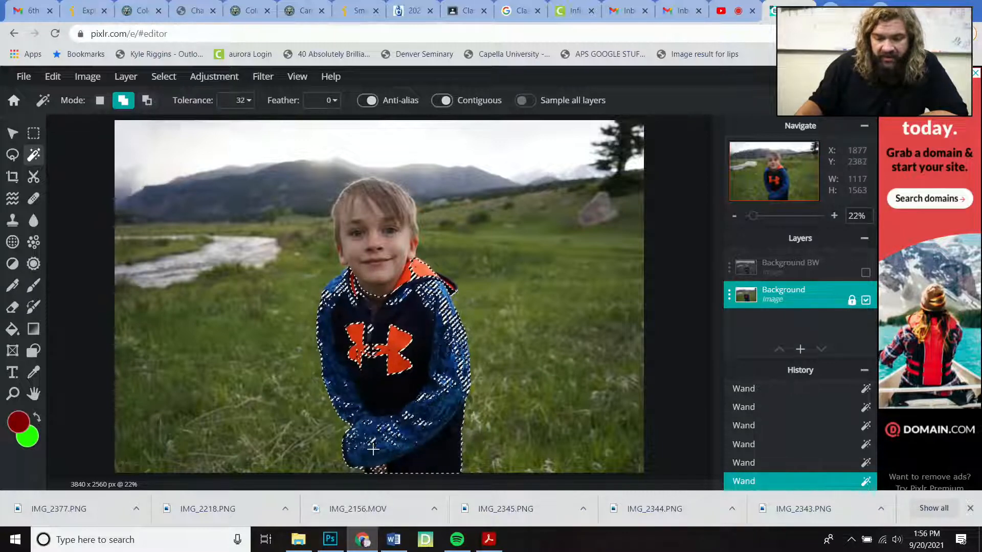
Fill the unselected gaps in the patterned shoulder beside the hood's outer tip using the Lasso in add mode.
{"action": "scroll", "coordinate": [362, 447], "scroll_direction": "up", "scroll_amount": 5}
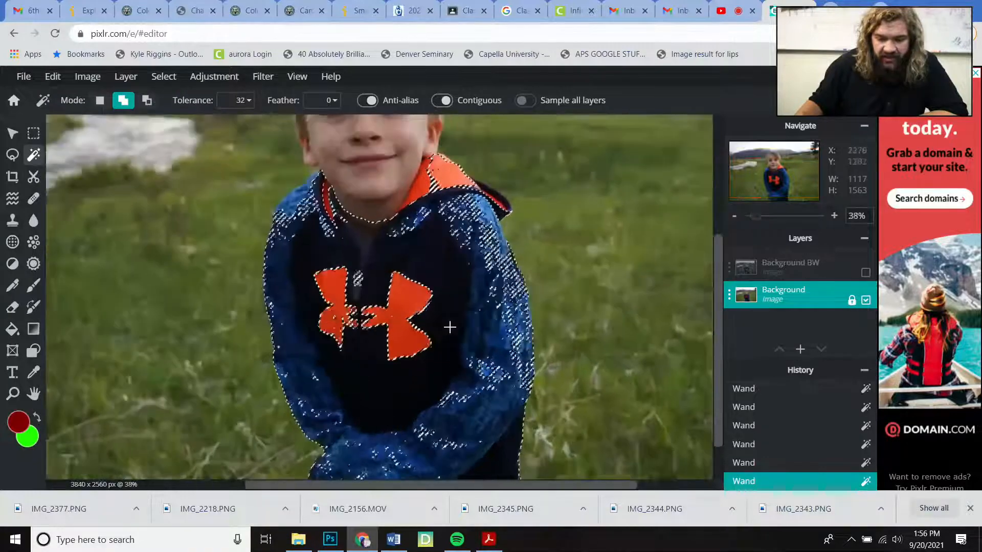
{"action": "scroll", "coordinate": [471, 223], "scroll_direction": "up", "scroll_amount": 3}
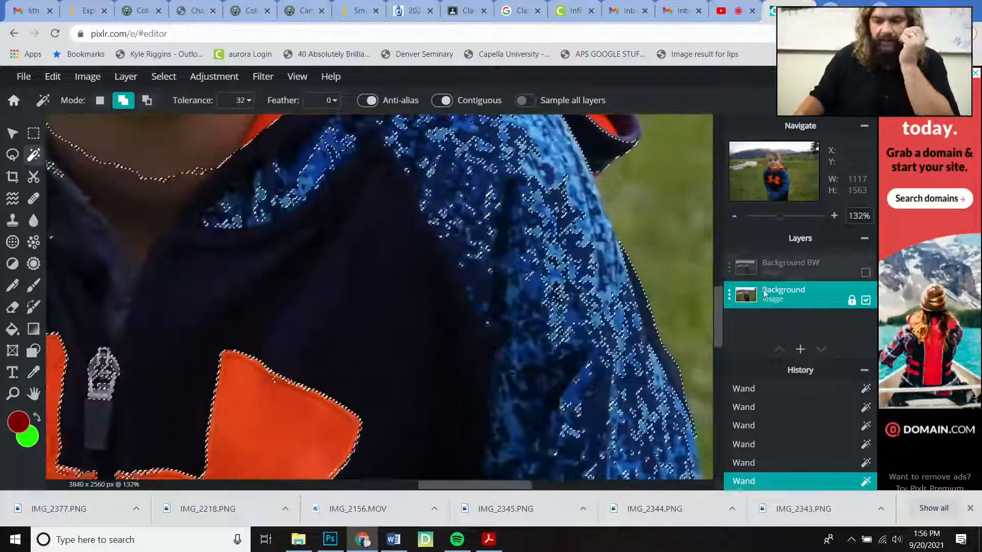
{"action": "left_click_drag", "start_coordinate": [717, 314], "coordinate": [715, 299]}
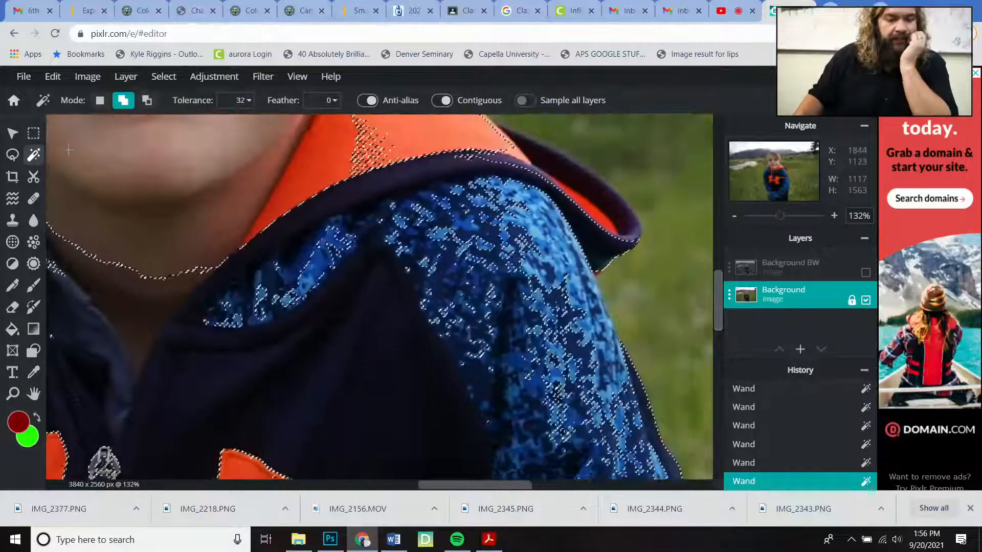
{"action": "left_click", "coordinate": [18, 156]}
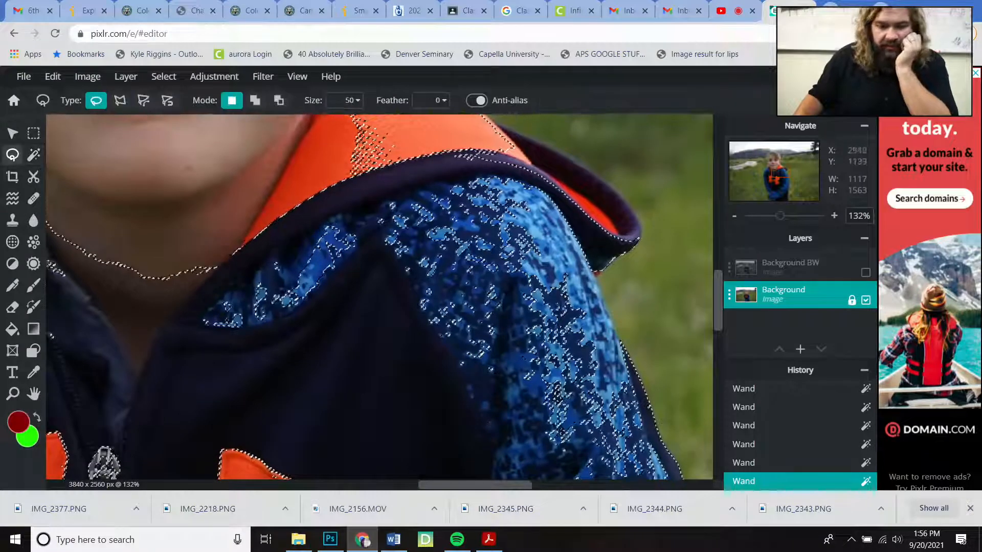
{"action": "left_click", "coordinate": [254, 101]}
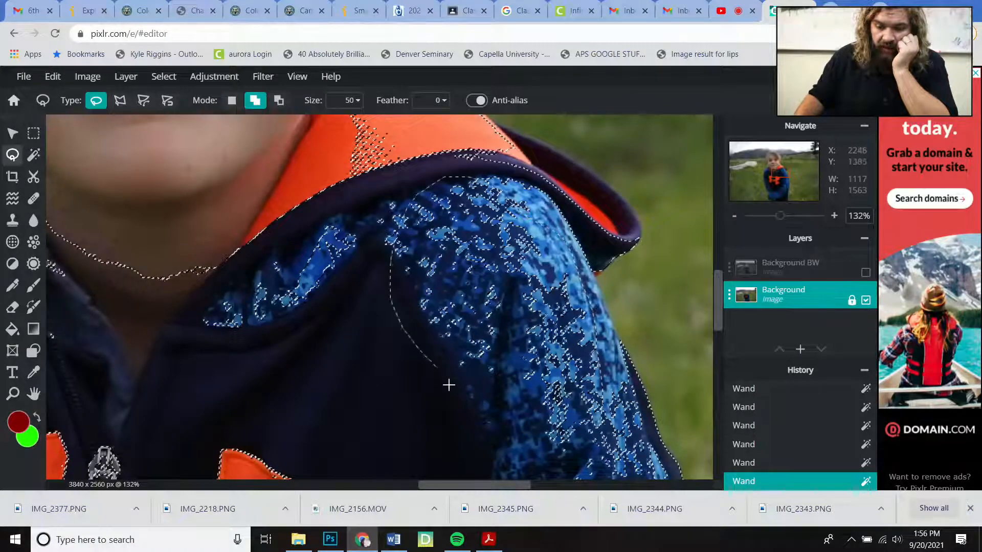
{"action": "left_click_drag", "start_coordinate": [604, 386], "coordinate": [603, 389]}
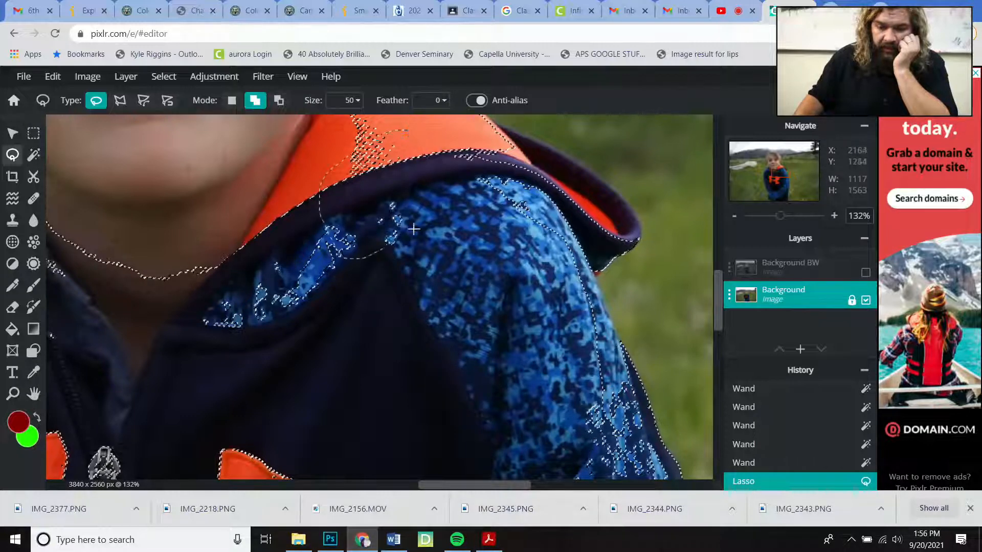
Lasso the gaps along the hood edge, its orange lining and the patterned patch below it into the selection.
{"action": "mouse_move", "coordinate": [414, 229]}
{"action": "left_mouse_down"}
{"action": "mouse_move", "coordinate": [454, 173]}
{"action": "mouse_move", "coordinate": [441, 143]}
{"action": "left_mouse_up"}
{"action": "left_click_drag", "start_coordinate": [384, 132], "coordinate": [382, 134]}
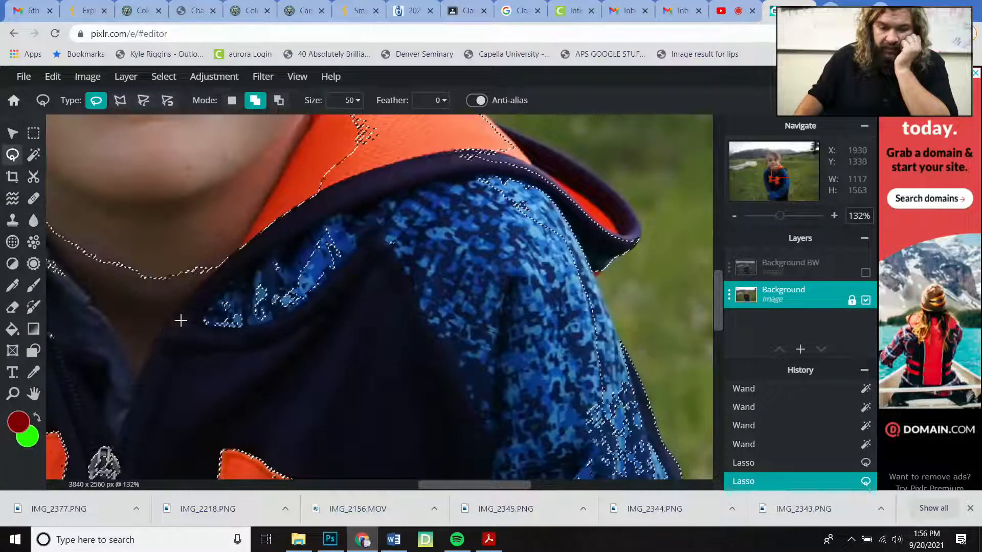
{"action": "mouse_move", "coordinate": [312, 226]}
{"action": "left_mouse_down"}
{"action": "mouse_move", "coordinate": [272, 270]}
{"action": "mouse_move", "coordinate": [251, 330]}
{"action": "mouse_move", "coordinate": [358, 303]}
{"action": "mouse_move", "coordinate": [376, 224]}
{"action": "mouse_move", "coordinate": [319, 215]}
{"action": "mouse_move", "coordinate": [289, 240]}
{"action": "mouse_move", "coordinate": [280, 289]}
{"action": "left_mouse_up"}
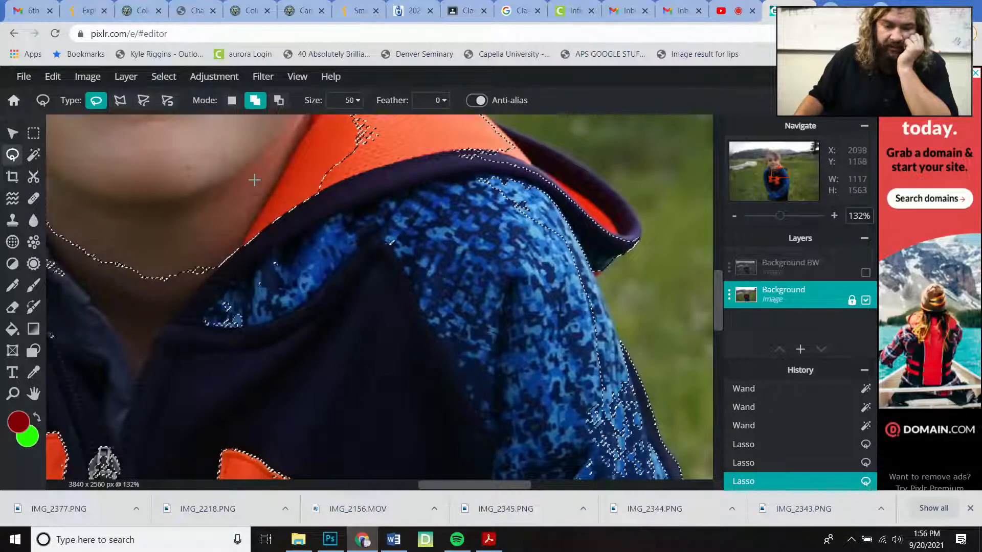
Remove the neck area down to the collar's V from the selection with the Lasso in remove mode.
{"action": "left_click", "coordinate": [278, 100]}
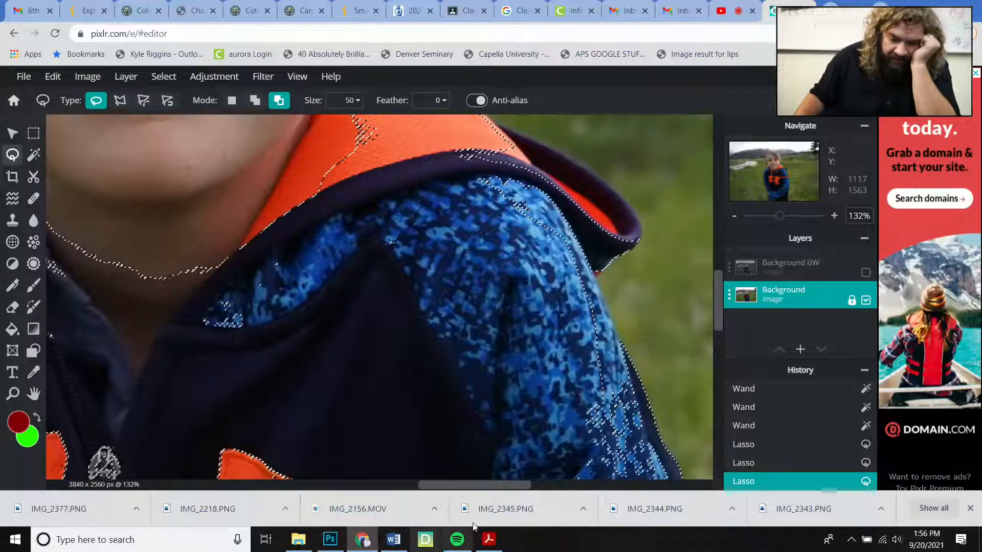
{"action": "left_click_drag", "start_coordinate": [472, 485], "coordinate": [422, 486]}
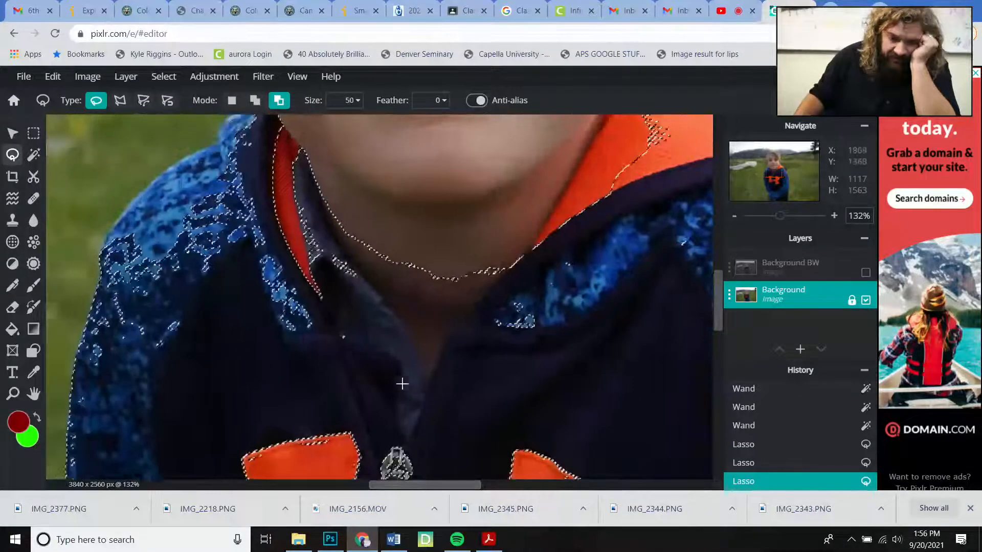
{"action": "scroll", "coordinate": [446, 311], "scroll_direction": "up", "scroll_amount": 2}
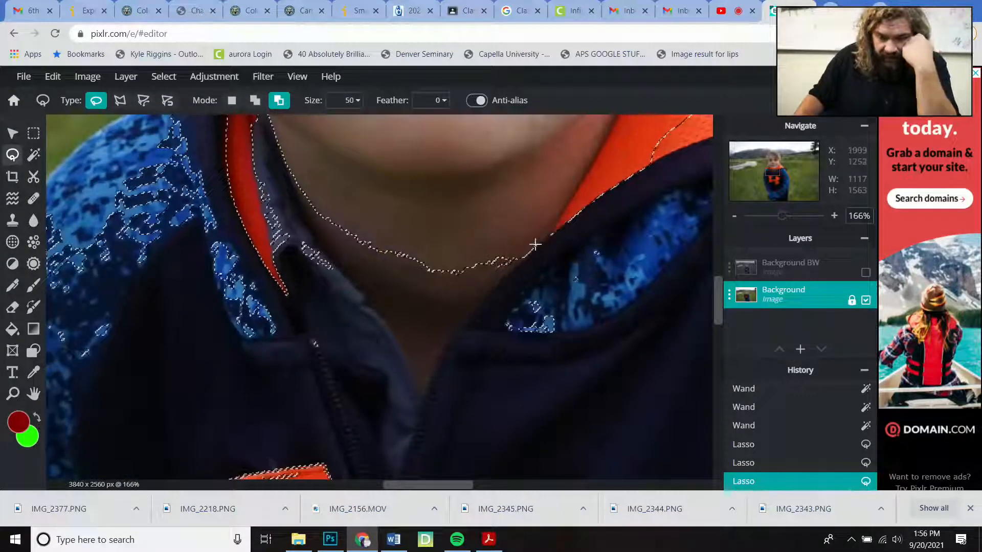
{"action": "left_click_drag", "start_coordinate": [468, 308], "coordinate": [445, 350]}
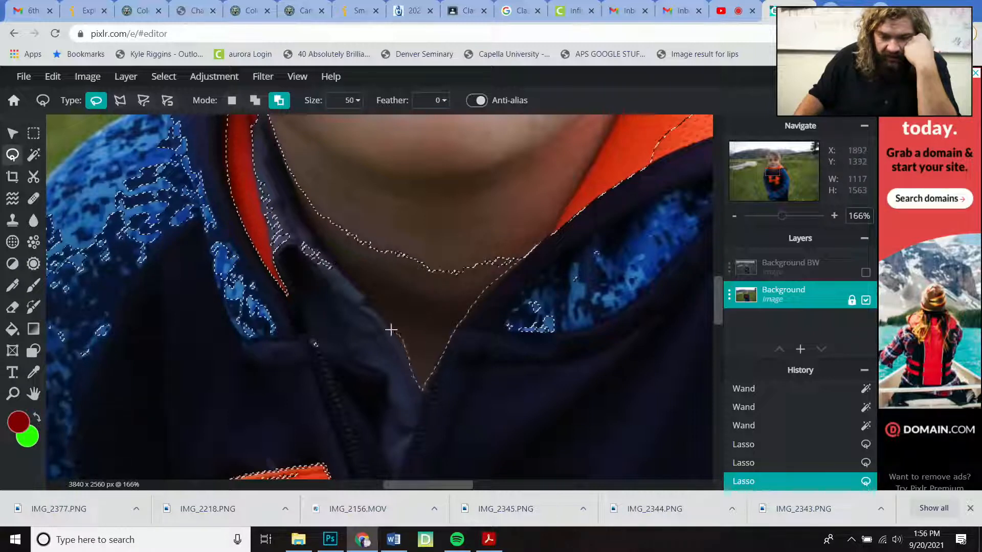
{"action": "left_click_drag", "start_coordinate": [391, 330], "coordinate": [364, 301]}
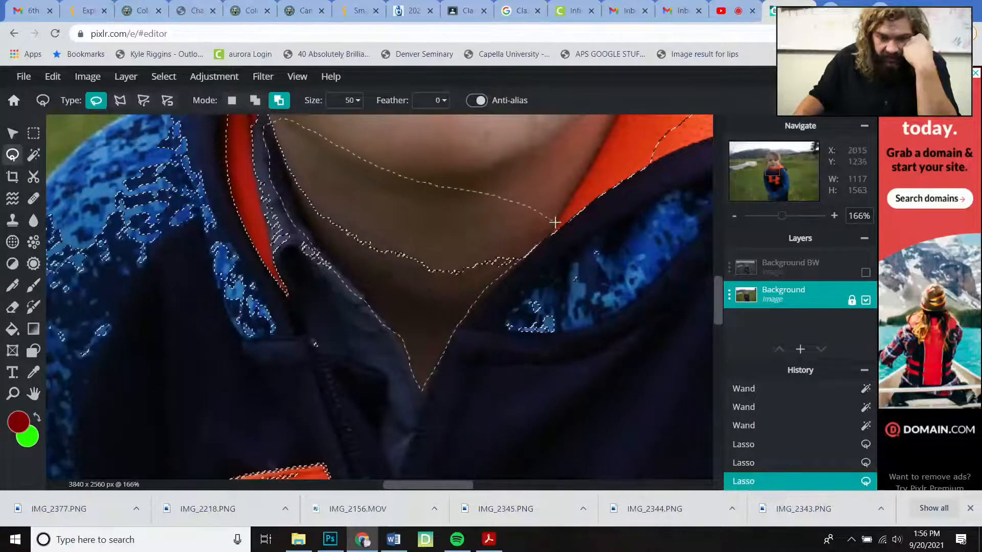
Lasso around the orange chest logo and the patterned sleeves while still in remove mode.
{"action": "scroll", "coordinate": [498, 276], "scroll_direction": "down", "scroll_amount": 4}
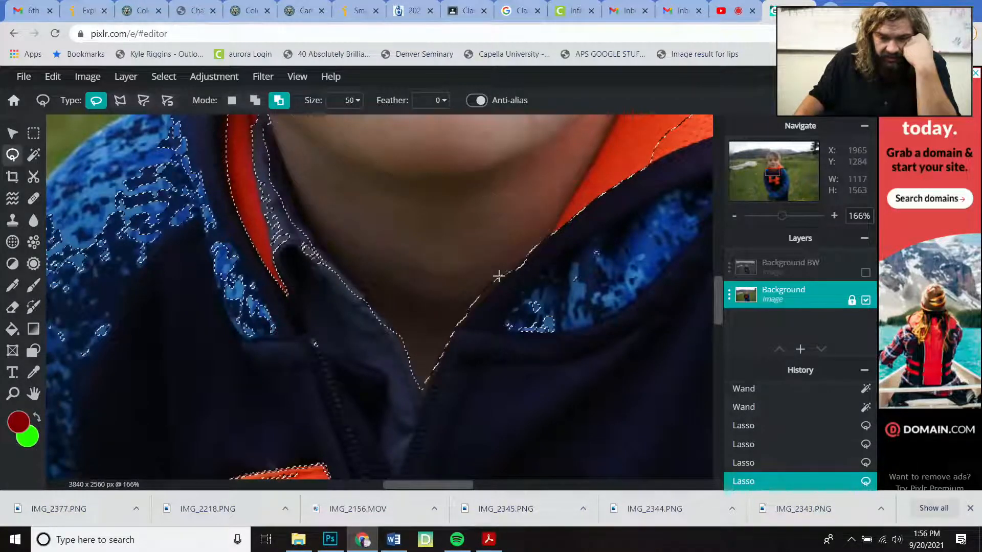
{"action": "scroll", "coordinate": [471, 357], "scroll_direction": "down", "scroll_amount": 6}
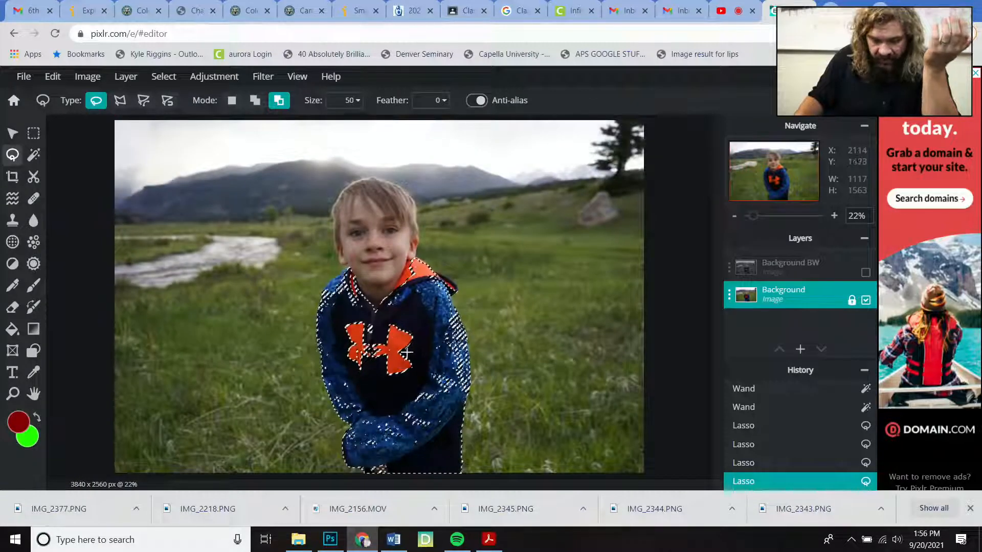
{"action": "left_click_drag", "start_coordinate": [420, 376], "coordinate": [368, 387]}
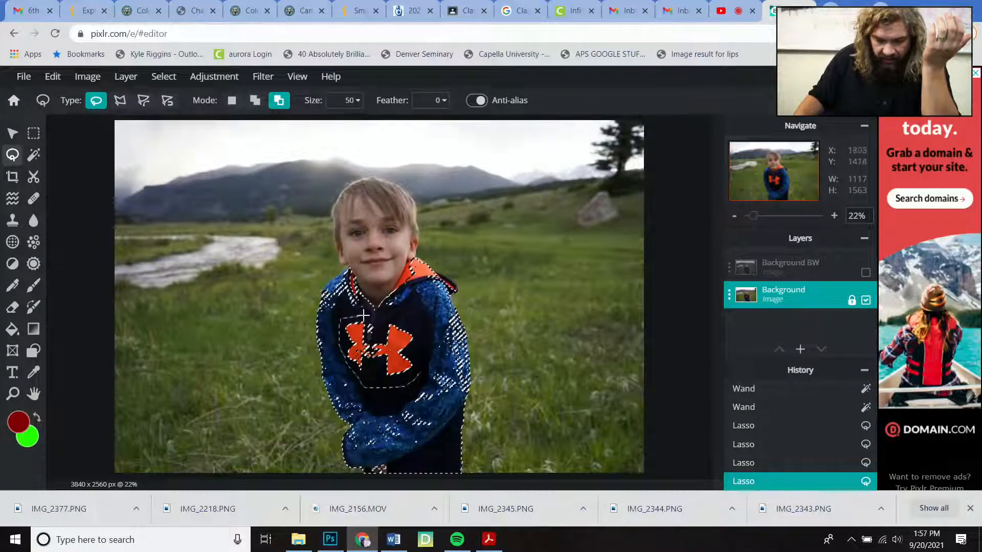
{"action": "left_click_drag", "start_coordinate": [363, 315], "coordinate": [419, 332]}
{"action": "left_click_drag", "start_coordinate": [415, 386], "coordinate": [411, 383]}
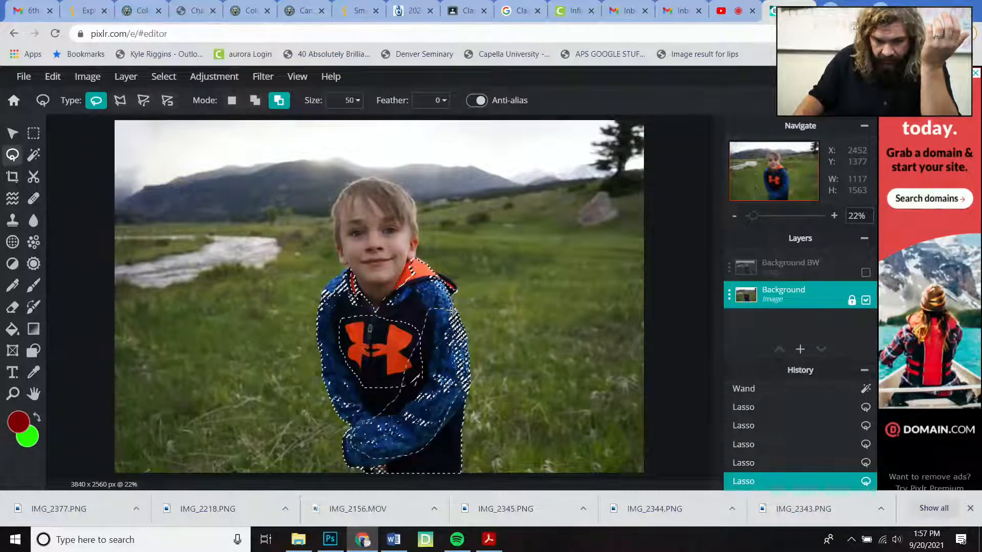
{"action": "left_click_drag", "start_coordinate": [452, 310], "coordinate": [451, 309]}
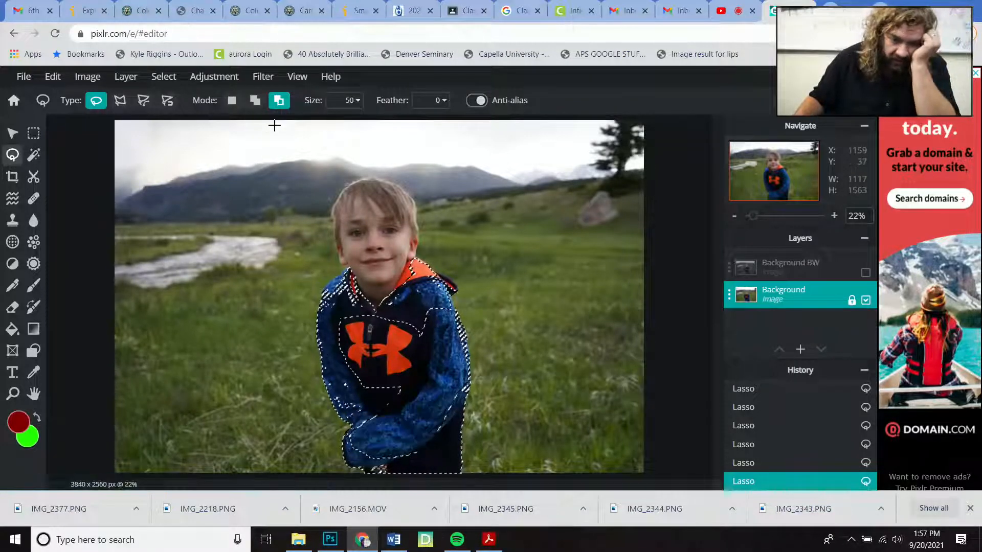
Add the chest, logo and patterned sleeves back into the hoodie selection with the Lasso in add mode.
{"action": "left_click", "coordinate": [256, 101]}
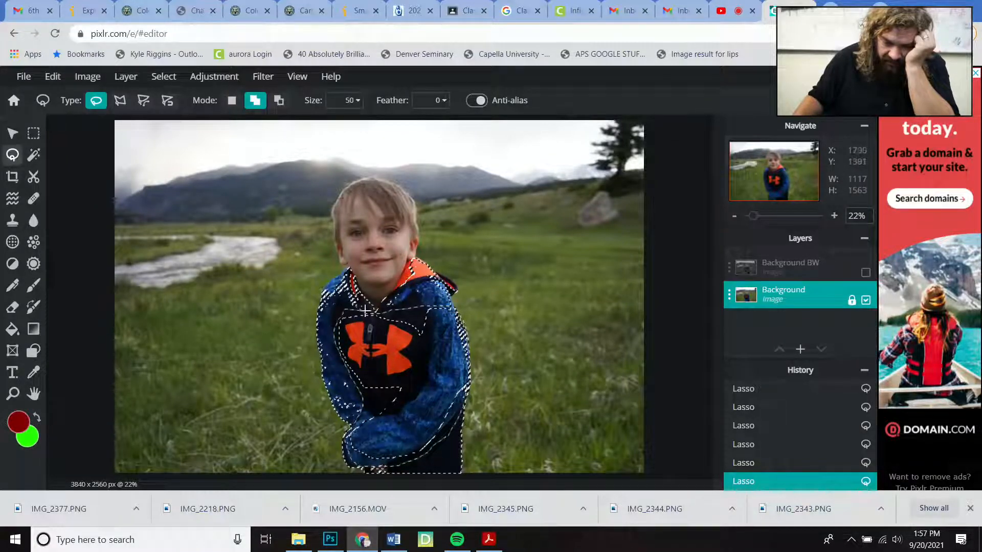
{"action": "left_click_drag", "start_coordinate": [379, 311], "coordinate": [381, 313]}
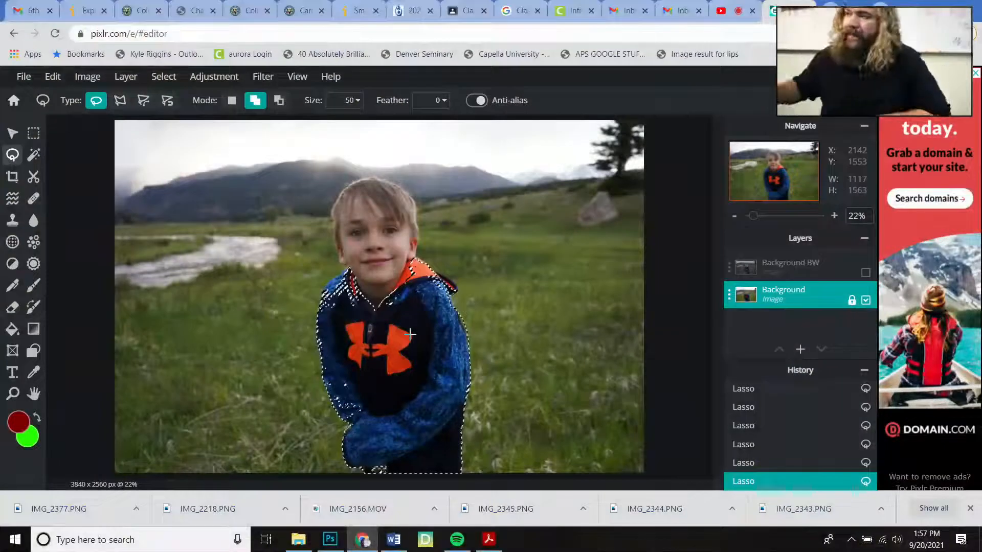
Show the Background BW layer above the colour photo and make it the active layer.
{"action": "left_click", "coordinate": [866, 273]}
{"action": "left_click", "coordinate": [810, 268]}
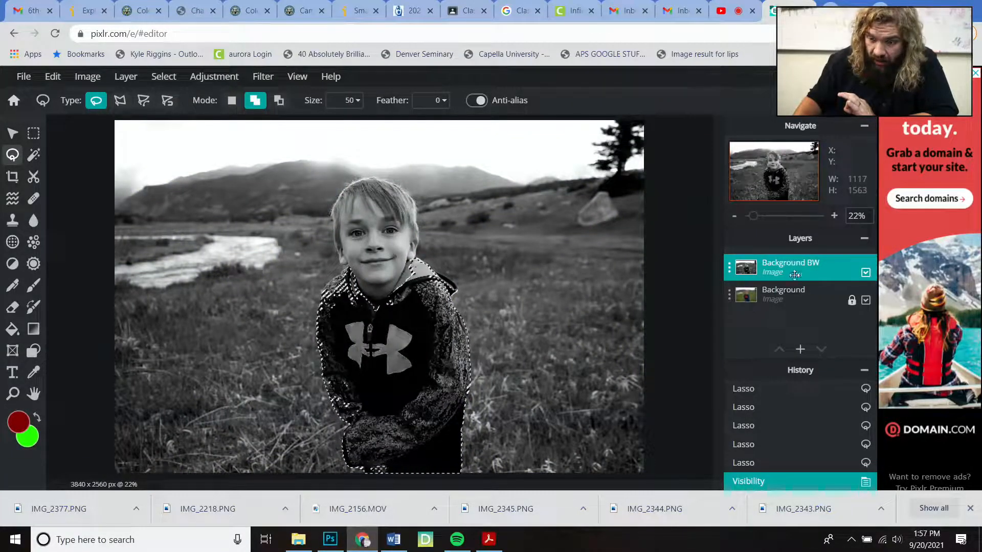
{"action": "left_click", "coordinate": [794, 296]}
{"action": "left_click", "coordinate": [865, 273]}
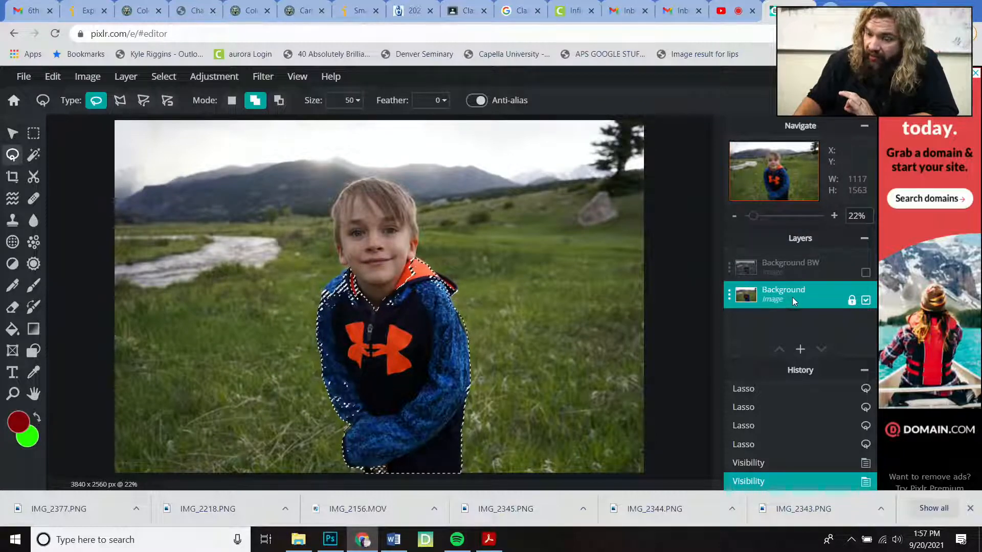
{"action": "left_click", "coordinate": [865, 274]}
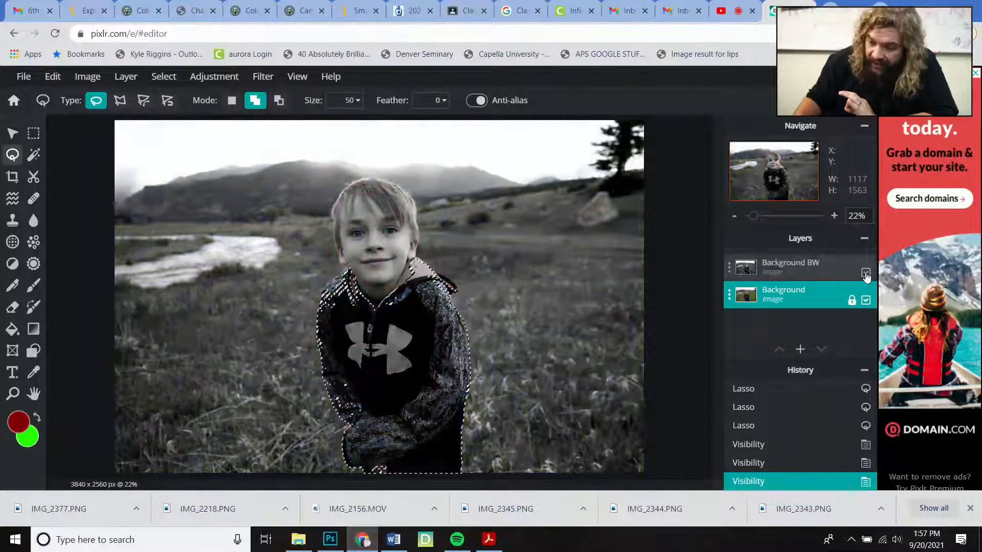
{"action": "left_click", "coordinate": [801, 267]}
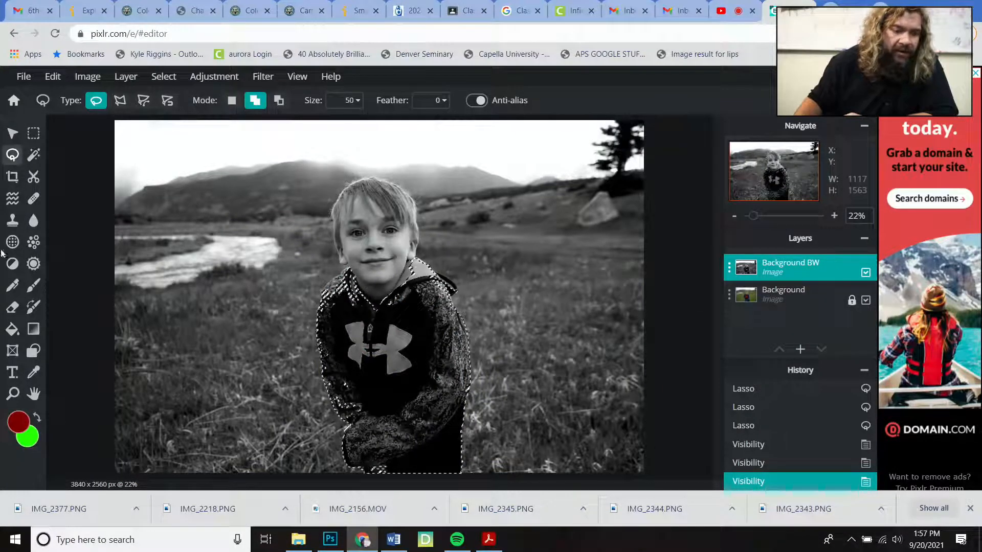
Erase the whole hoodie selection from the Background BW layer with a 340 px Eraser at 100% opacity, and deselect.
{"action": "left_click", "coordinate": [13, 307]}
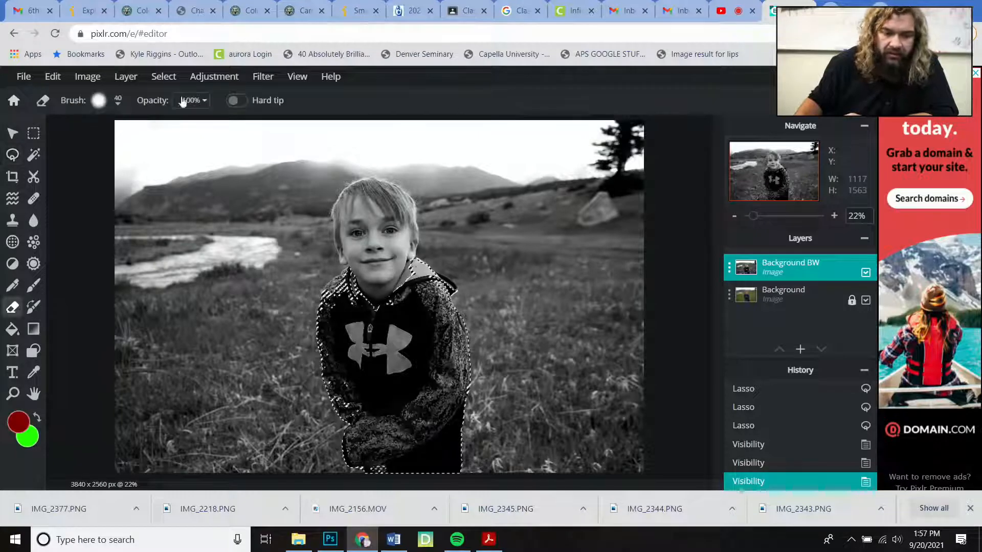
{"action": "left_click", "coordinate": [118, 102]}
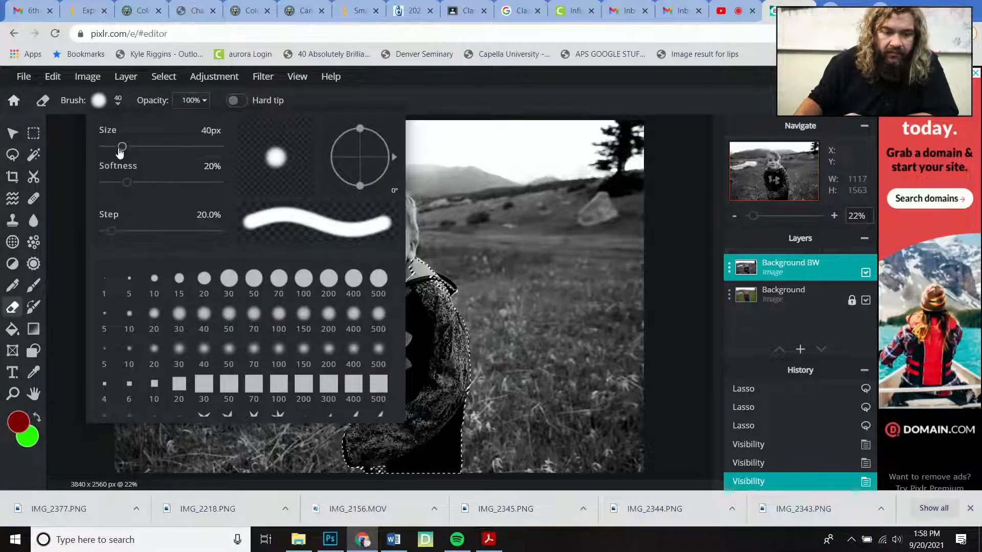
{"action": "left_click_drag", "start_coordinate": [121, 147], "coordinate": [169, 147]}
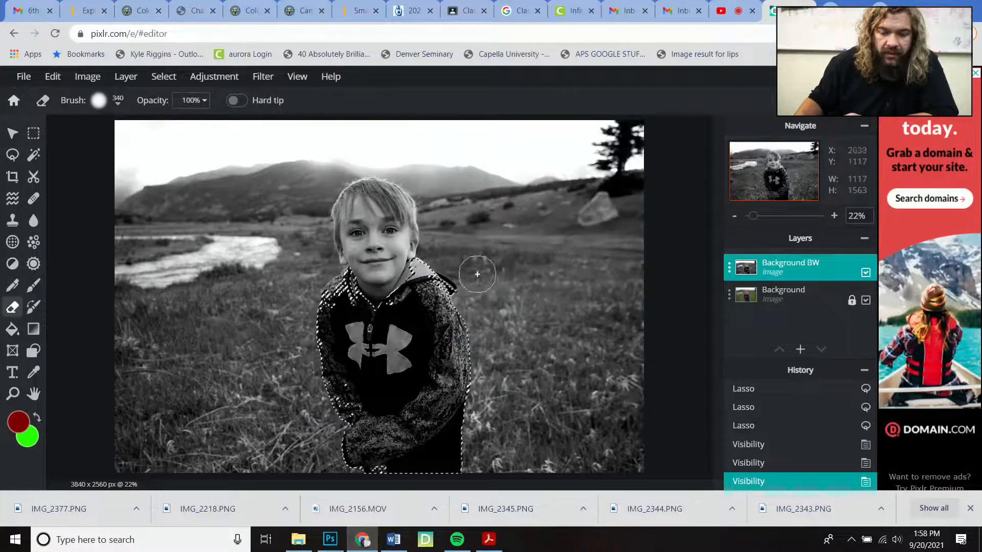
{"action": "left_click_drag", "start_coordinate": [477, 274], "coordinate": [289, 353]}
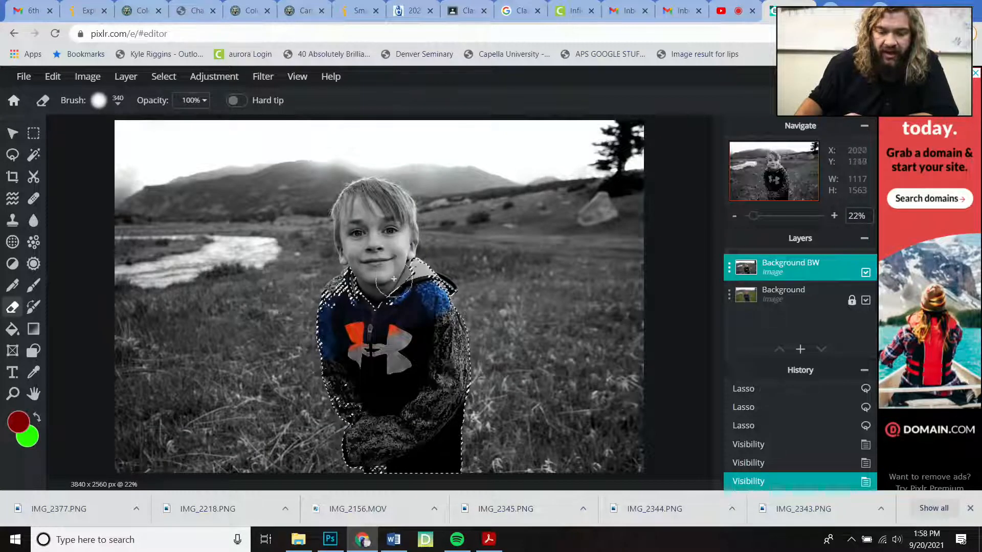
{"action": "mouse_move", "coordinate": [393, 279]}
{"action": "left_mouse_down"}
{"action": "mouse_move", "coordinate": [460, 234]}
{"action": "mouse_move", "coordinate": [421, 295]}
{"action": "mouse_move", "coordinate": [433, 313]}
{"action": "mouse_move", "coordinate": [428, 383]}
{"action": "mouse_move", "coordinate": [362, 407]}
{"action": "mouse_move", "coordinate": [327, 379]}
{"action": "mouse_move", "coordinate": [401, 265]}
{"action": "mouse_move", "coordinate": [453, 245]}
{"action": "mouse_move", "coordinate": [457, 464]}
{"action": "mouse_move", "coordinate": [475, 331]}
{"action": "left_mouse_up"}
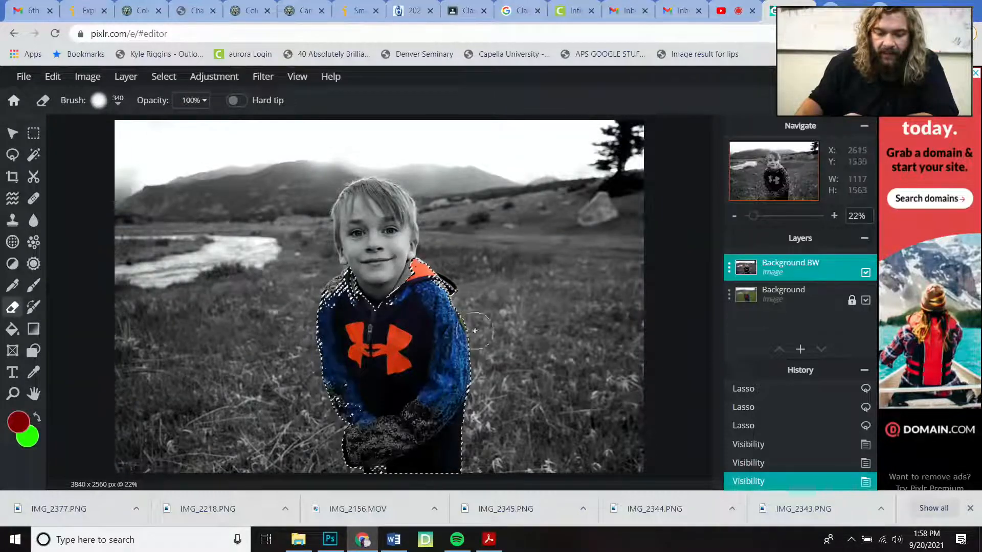
{"action": "mouse_move", "coordinate": [363, 478]}
{"action": "left_mouse_down"}
{"action": "mouse_move", "coordinate": [411, 440]}
{"action": "mouse_move", "coordinate": [471, 454]}
{"action": "mouse_move", "coordinate": [468, 404]}
{"action": "mouse_move", "coordinate": [445, 404]}
{"action": "mouse_move", "coordinate": [381, 454]}
{"action": "mouse_move", "coordinate": [343, 468]}
{"action": "mouse_move", "coordinate": [317, 440]}
{"action": "mouse_move", "coordinate": [453, 421]}
{"action": "mouse_move", "coordinate": [478, 381]}
{"action": "mouse_move", "coordinate": [430, 391]}
{"action": "mouse_move", "coordinate": [372, 435]}
{"action": "mouse_move", "coordinate": [332, 447]}
{"action": "mouse_move", "coordinate": [296, 425]}
{"action": "mouse_move", "coordinate": [325, 377]}
{"action": "mouse_move", "coordinate": [342, 419]}
{"action": "mouse_move", "coordinate": [399, 458]}
{"action": "mouse_move", "coordinate": [378, 456]}
{"action": "mouse_move", "coordinate": [354, 421]}
{"action": "mouse_move", "coordinate": [411, 330]}
{"action": "mouse_move", "coordinate": [393, 292]}
{"action": "mouse_move", "coordinate": [357, 385]}
{"action": "mouse_move", "coordinate": [340, 330]}
{"action": "mouse_move", "coordinate": [351, 294]}
{"action": "mouse_move", "coordinate": [320, 325]}
{"action": "mouse_move", "coordinate": [318, 366]}
{"action": "mouse_move", "coordinate": [366, 419]}
{"action": "mouse_move", "coordinate": [465, 433]}
{"action": "mouse_move", "coordinate": [533, 320]}
{"action": "mouse_move", "coordinate": [522, 281]}
{"action": "mouse_move", "coordinate": [456, 308]}
{"action": "mouse_move", "coordinate": [414, 364]}
{"action": "left_mouse_up"}
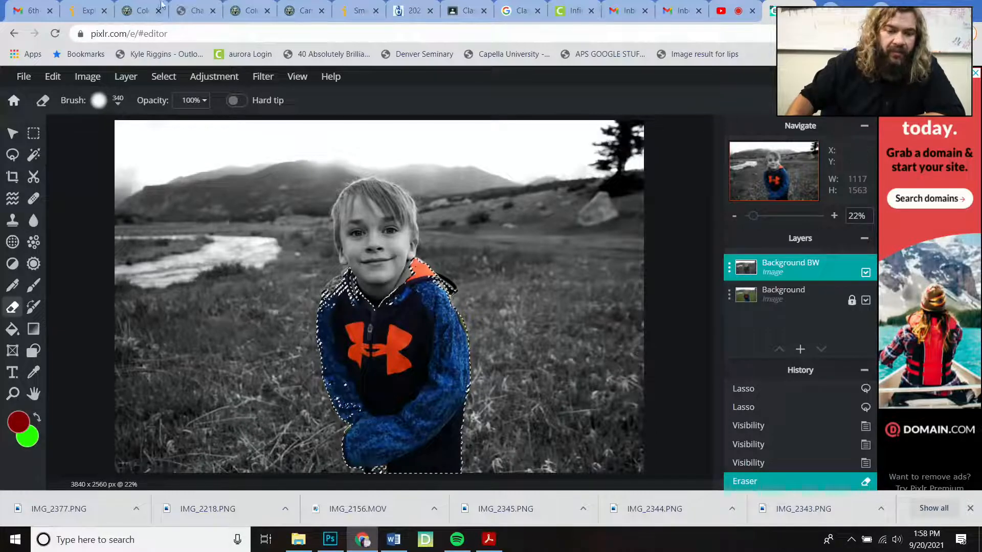
{"action": "left_click", "coordinate": [163, 76]}
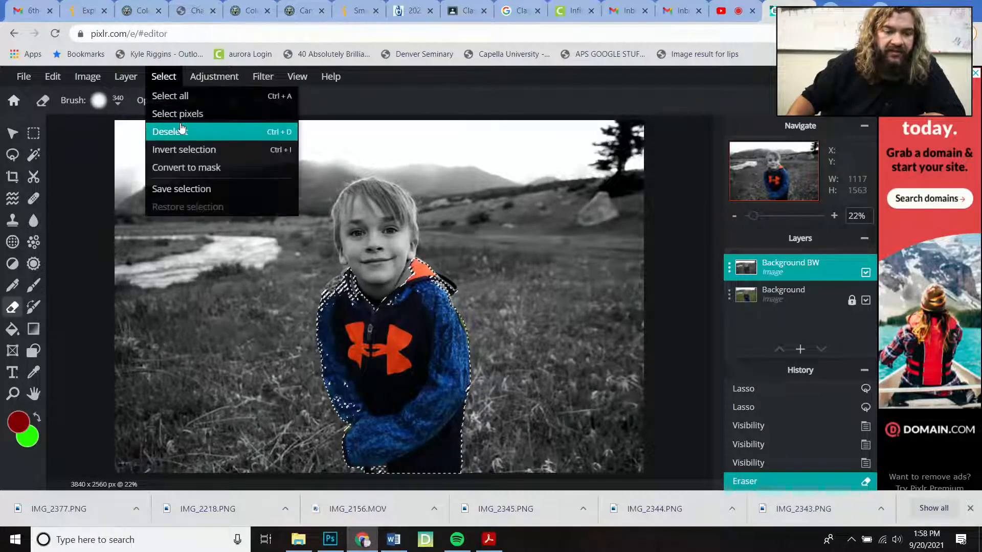
{"action": "left_click", "coordinate": [182, 131]}
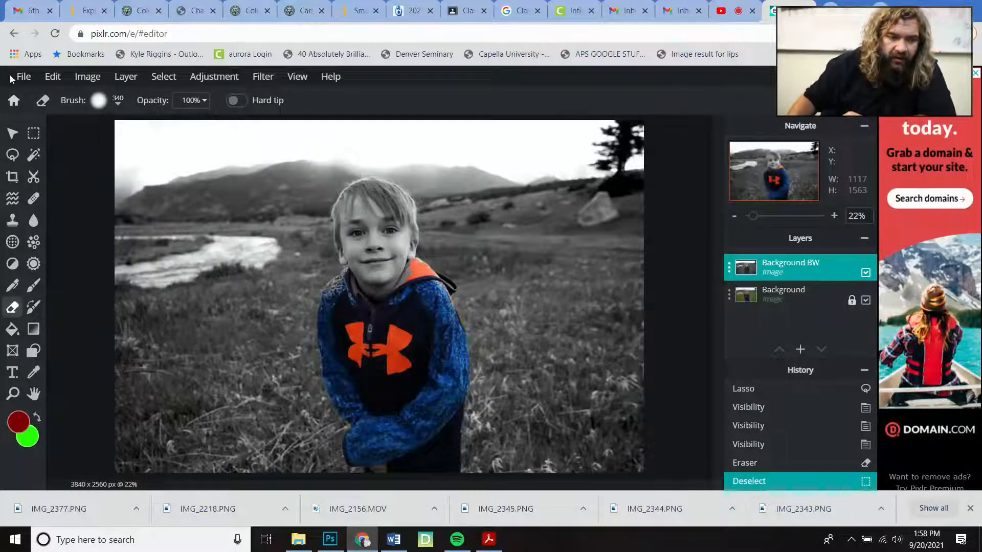
{"action": "left_click", "coordinate": [29, 81]}
{"action": "left_click", "coordinate": [30, 80]}
{"action": "left_click", "coordinate": [31, 79]}
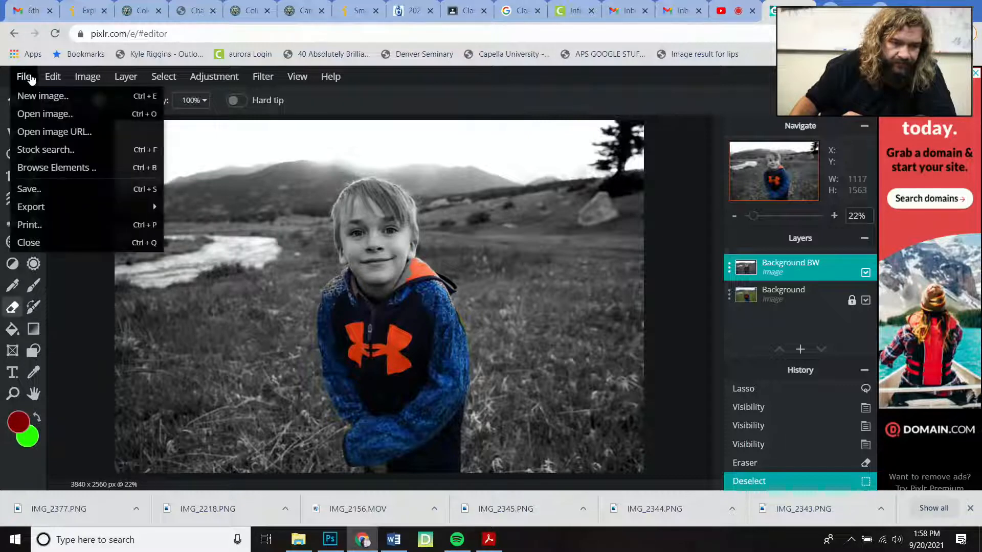
{"action": "mouse_move", "coordinate": [48, 210]}
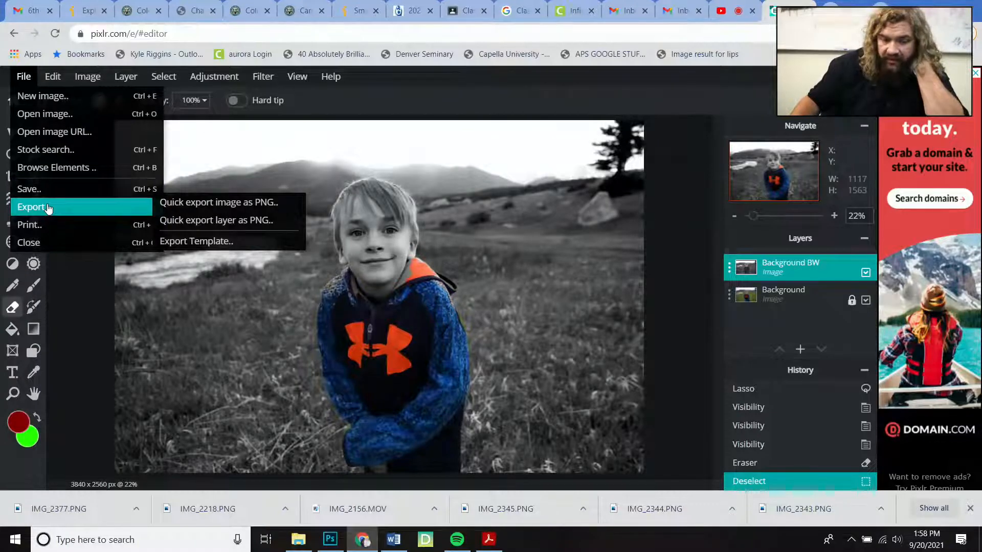
{"action": "left_click", "coordinate": [47, 208]}
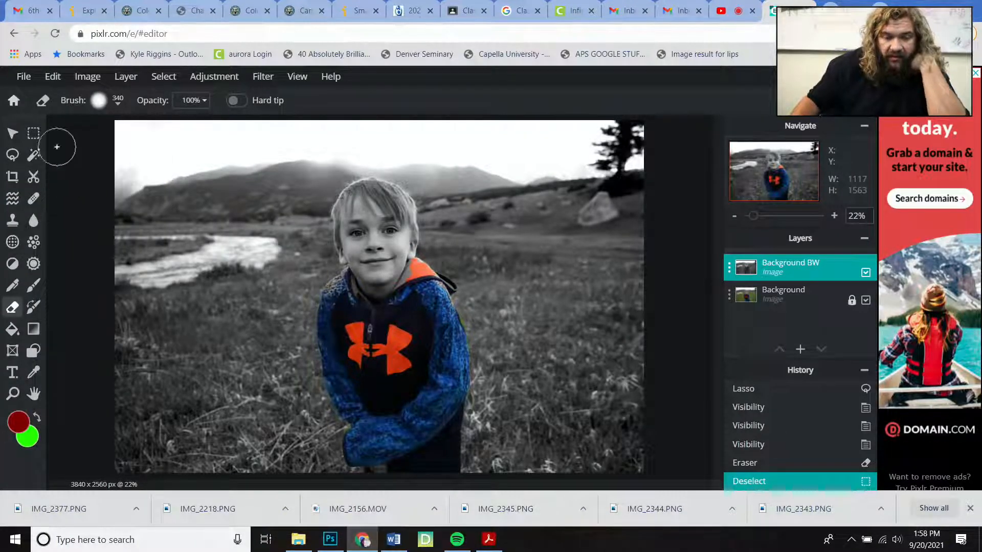
Save the image as a JPG named "color splash d px" at 100% quality and download it.
{"action": "left_click", "coordinate": [20, 77]}
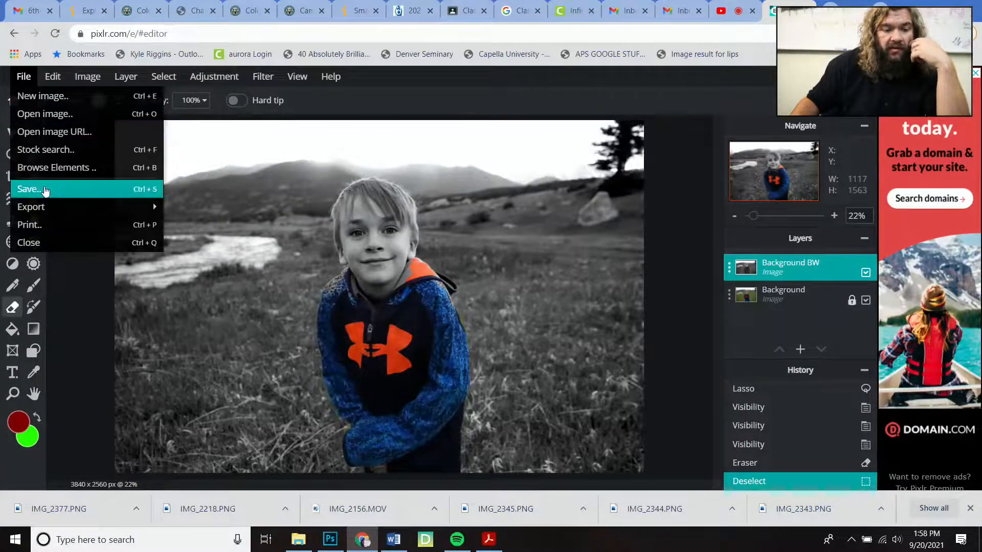
{"action": "left_click", "coordinate": [45, 190]}
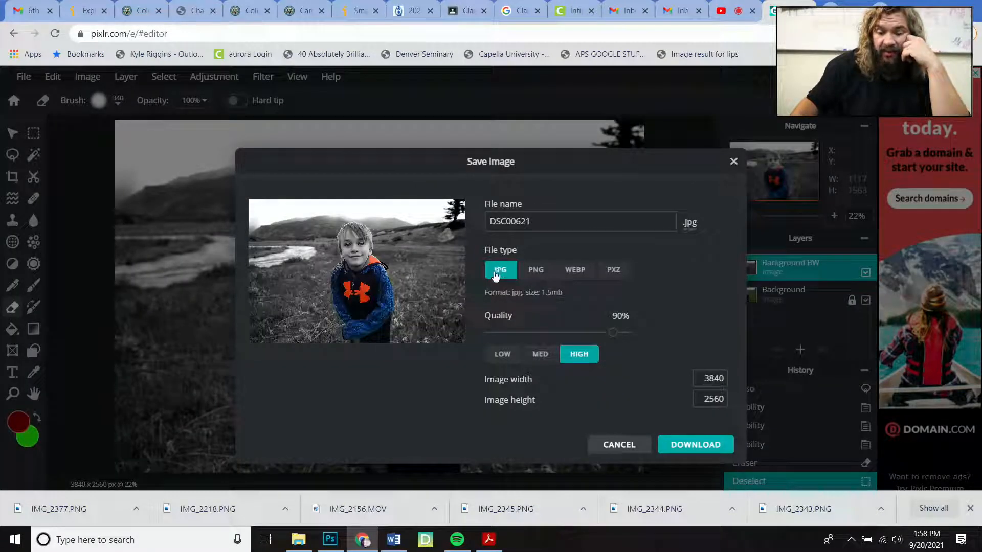
{"action": "left_click", "coordinate": [543, 222]}
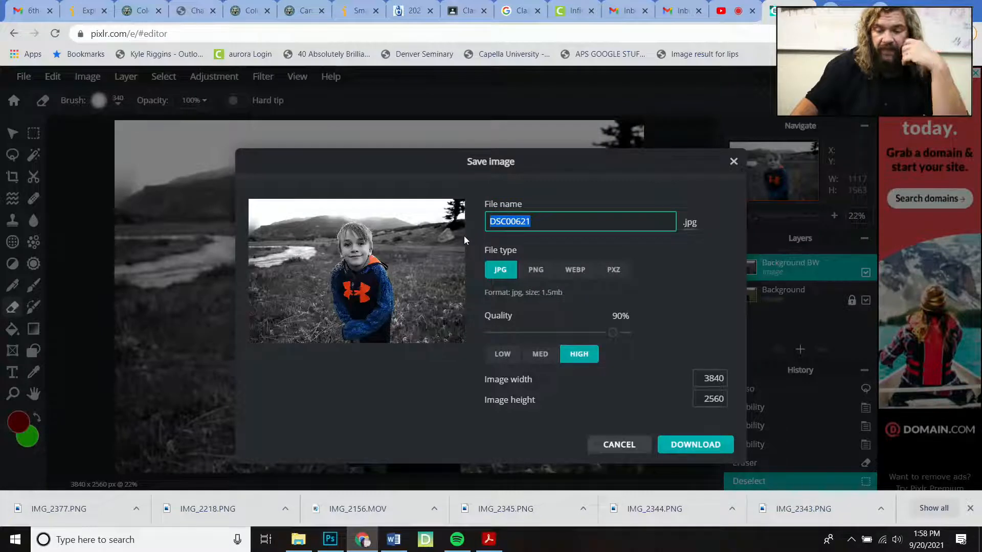
{"action": "type", "text": "color"}
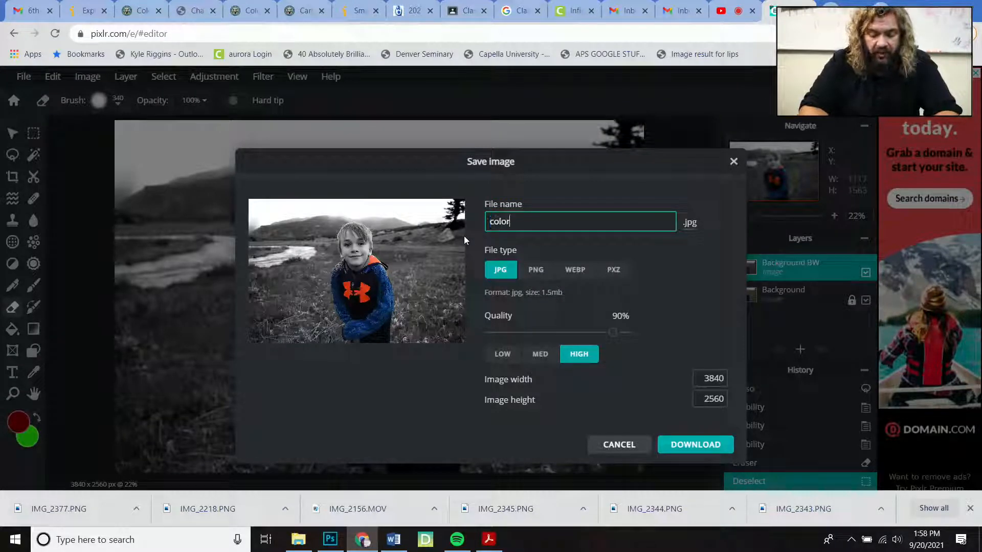
{"action": "type", "text": " splash "}
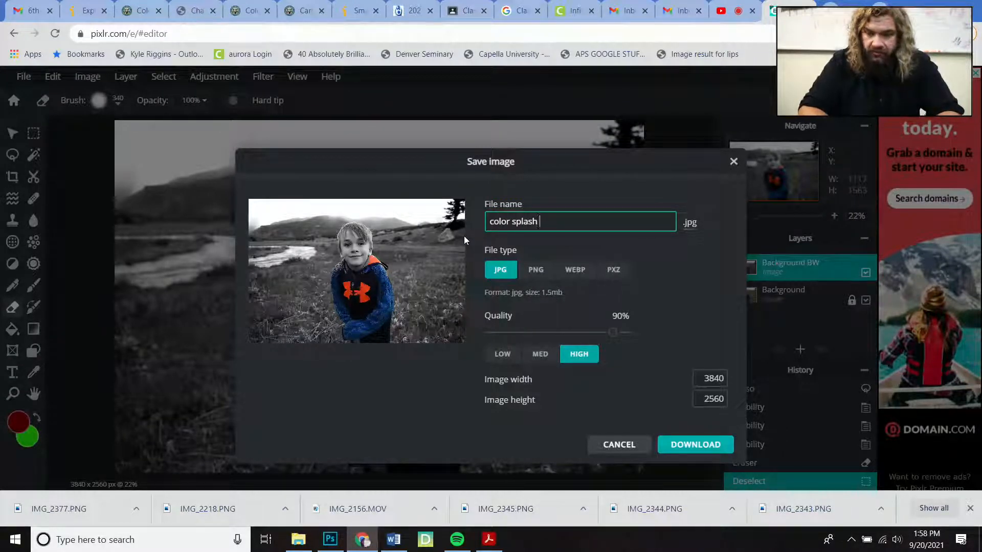
{"action": "type", "text": "d px"}
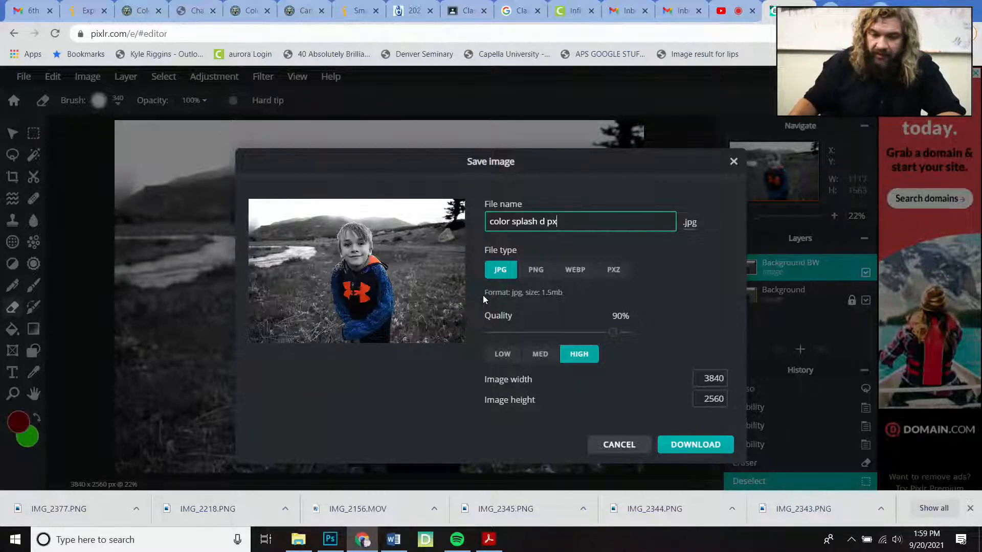
{"action": "left_click_drag", "start_coordinate": [645, 342], "coordinate": [636, 349]}
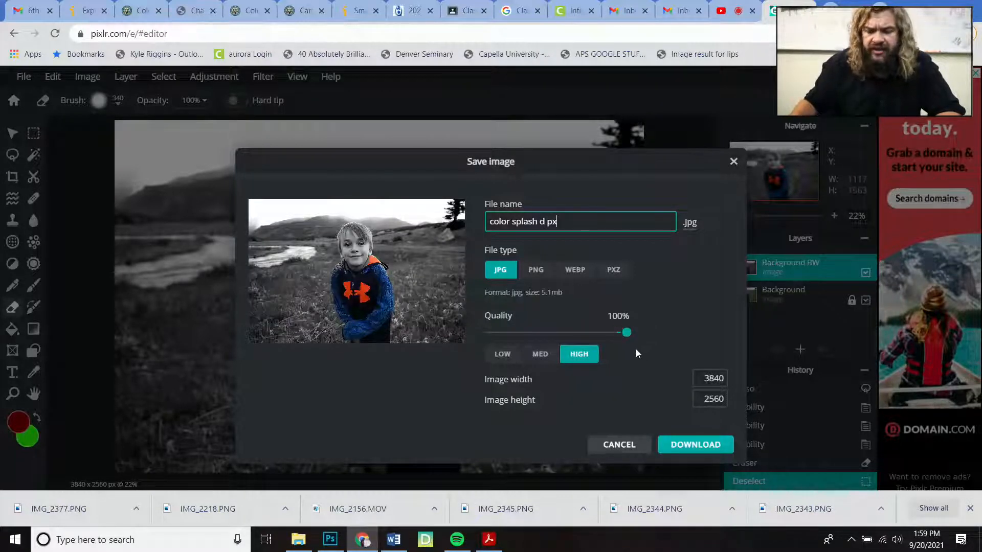
{"action": "left_click", "coordinate": [694, 445]}
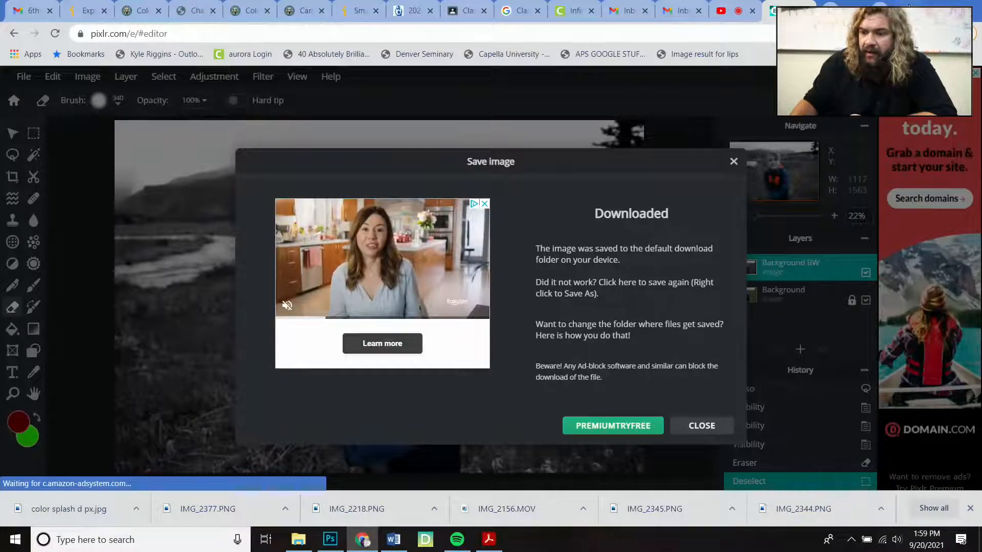
Switch to the Windows desktop and find and open the Downloads folder.
{"action": "key", "text": "super+d"}
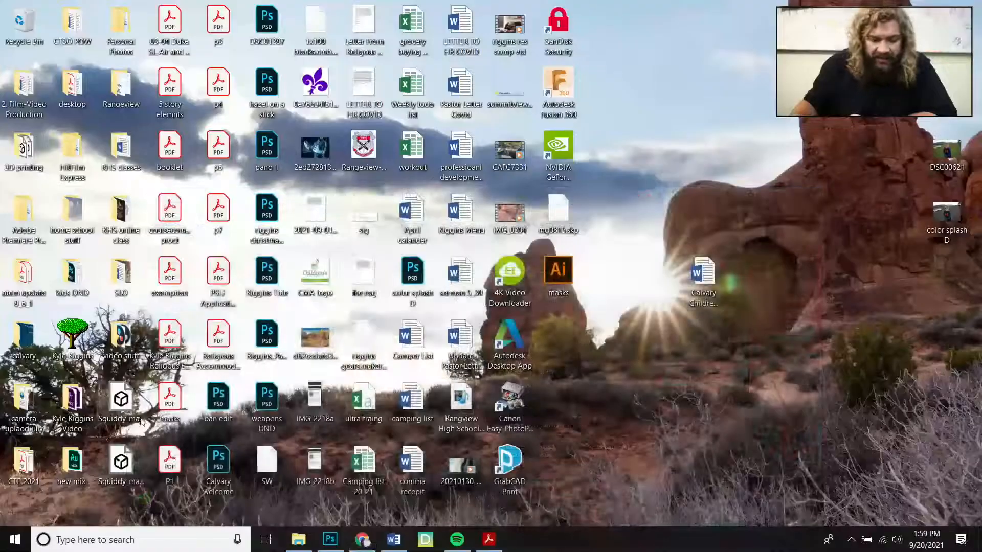
{"action": "left_click", "coordinate": [196, 539]}
{"action": "type", "text": "dow"}
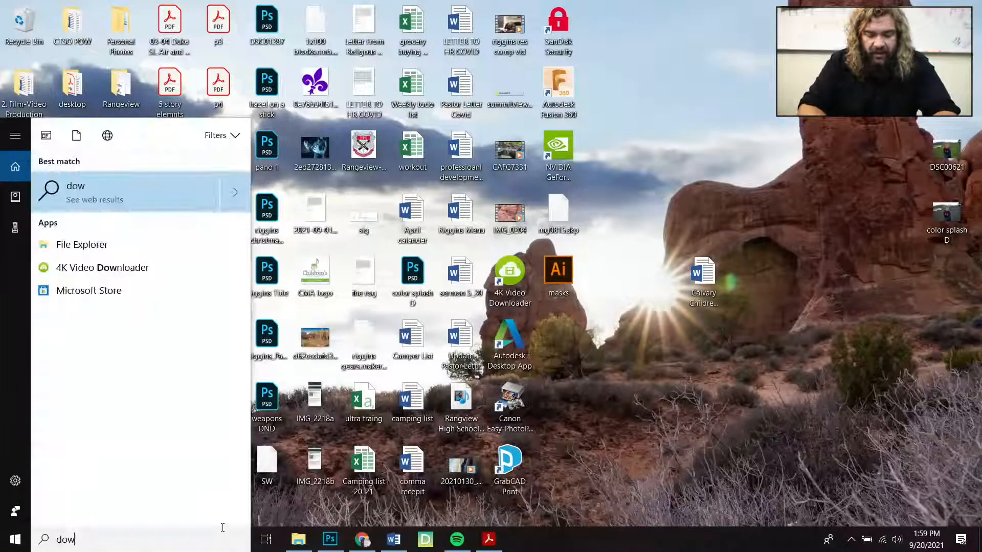
{"action": "type", "text": "nloads"}
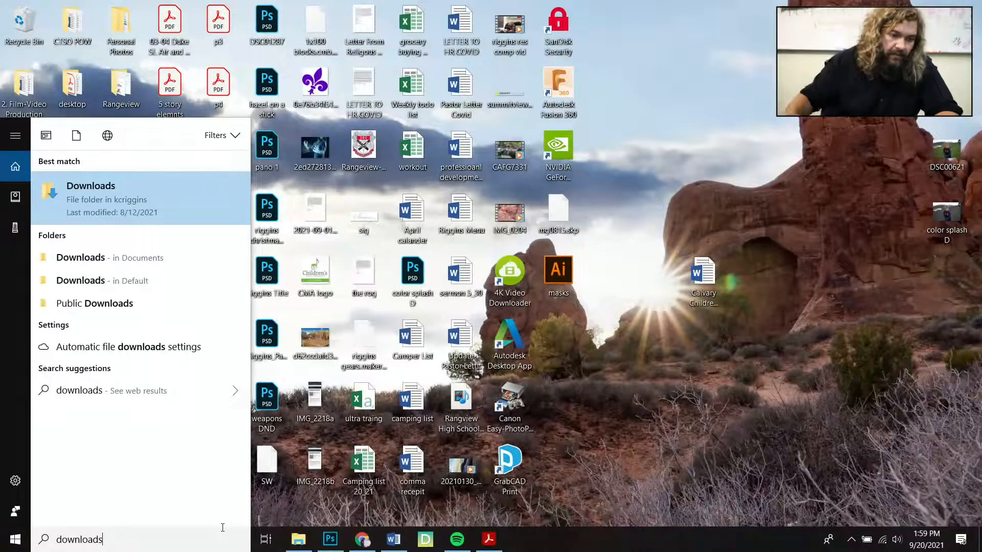
{"action": "left_click", "coordinate": [115, 206]}
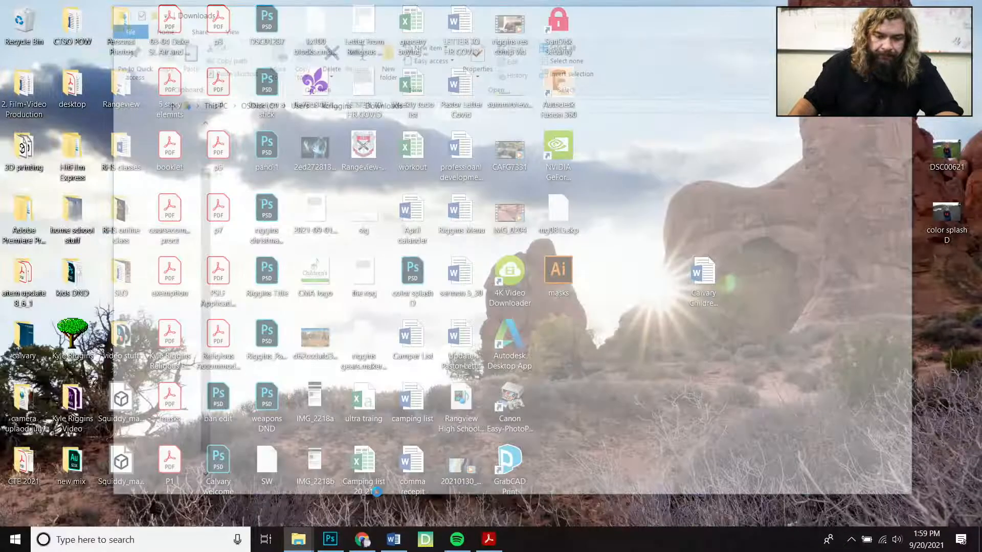
Look through the Downloads folder for the saved image and search it for "colo".
{"action": "scroll", "coordinate": [391, 438], "scroll_direction": "down", "scroll_amount": 10}
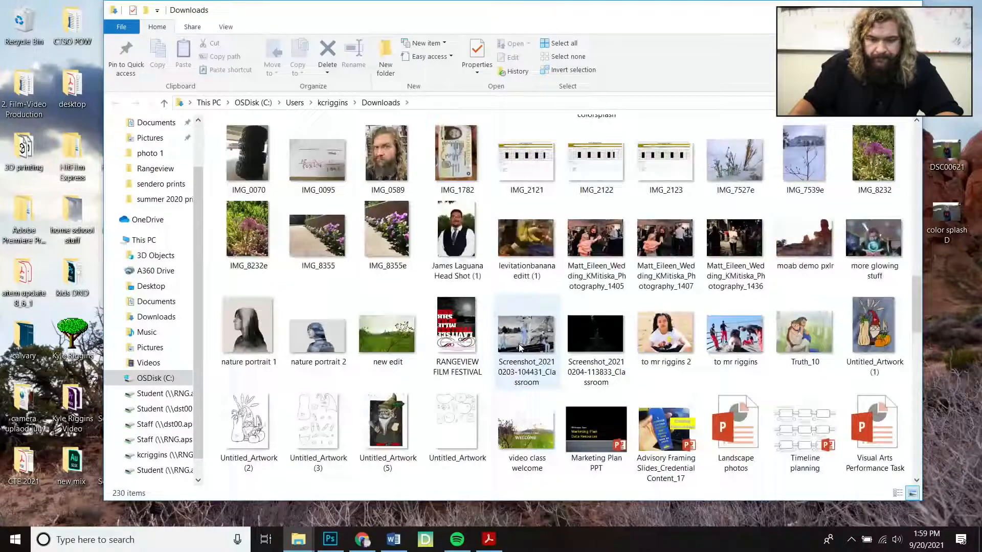
{"action": "scroll", "coordinate": [574, 322], "scroll_direction": "down", "scroll_amount": 3}
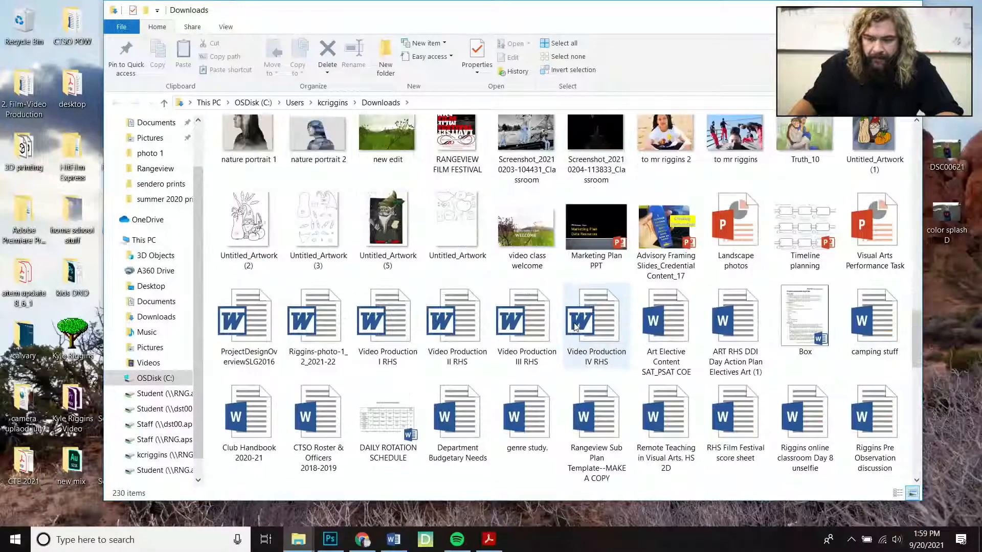
{"action": "scroll", "coordinate": [576, 328], "scroll_direction": "up", "scroll_amount": 12}
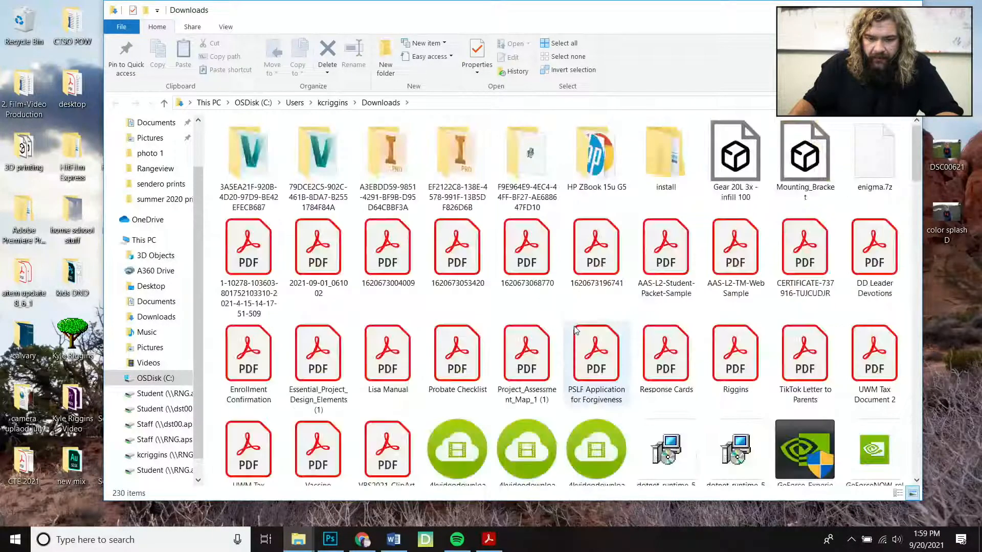
{"action": "scroll", "coordinate": [575, 331], "scroll_direction": "down", "scroll_amount": 10}
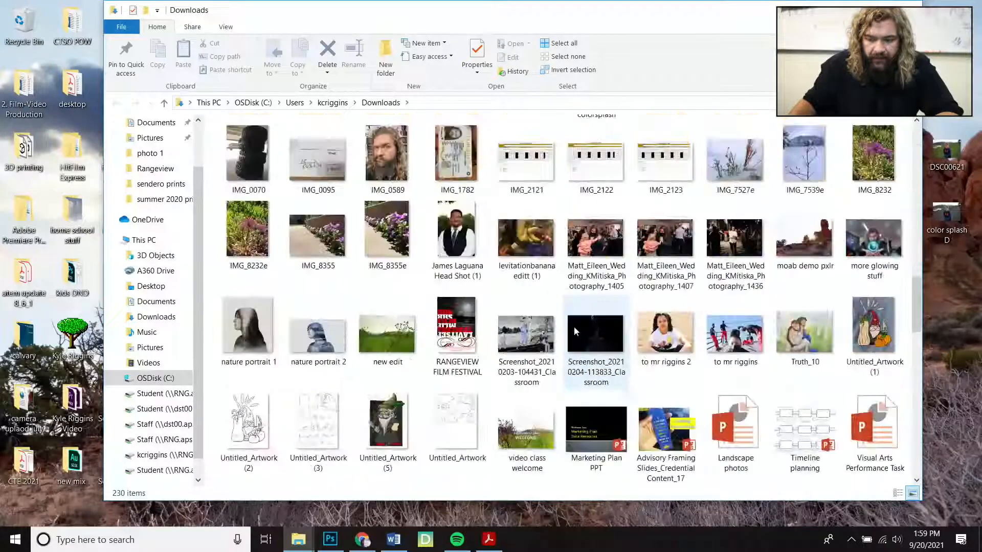
{"action": "scroll", "coordinate": [573, 332], "scroll_direction": "down", "scroll_amount": 10}
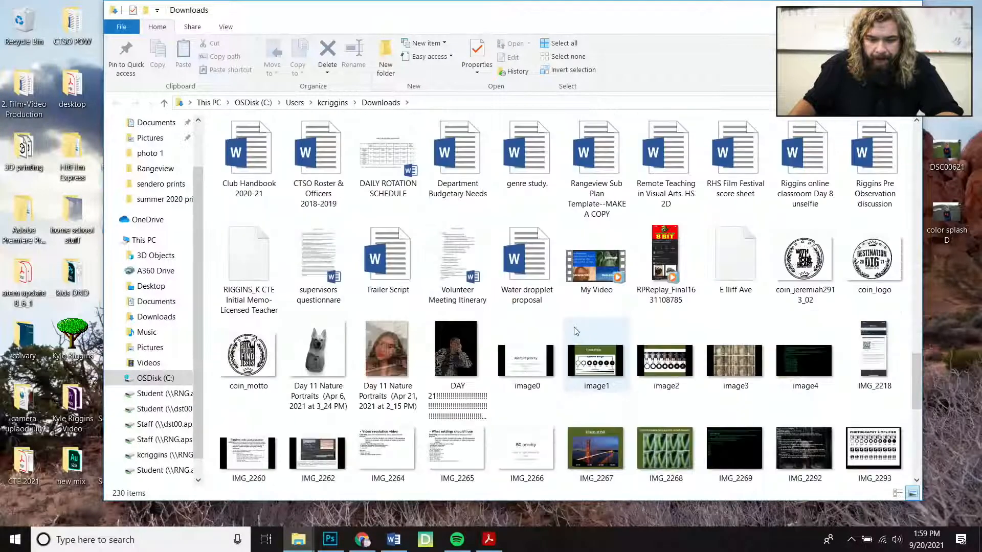
{"action": "scroll", "coordinate": [646, 294], "scroll_direction": "down", "scroll_amount": 5}
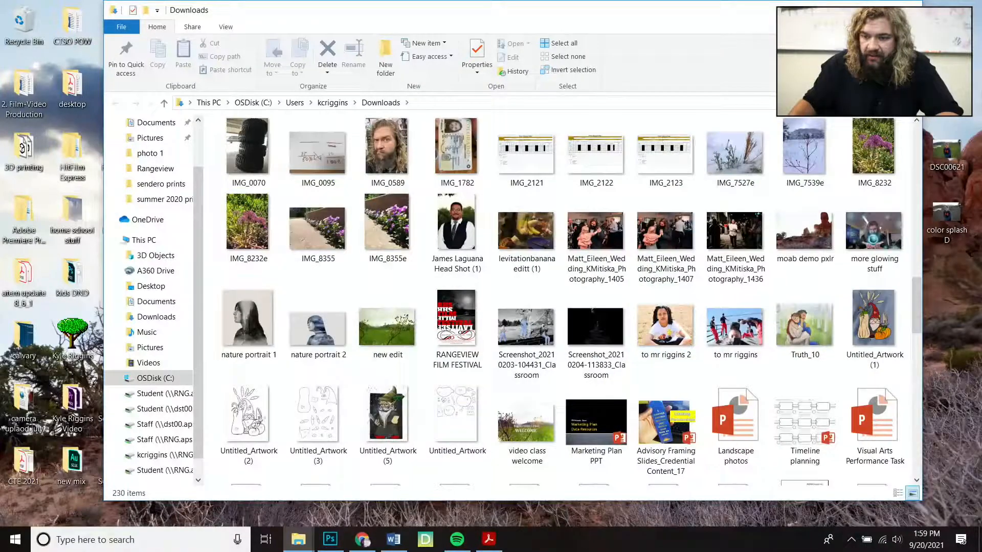
{"action": "left_click", "coordinate": [858, 102]}
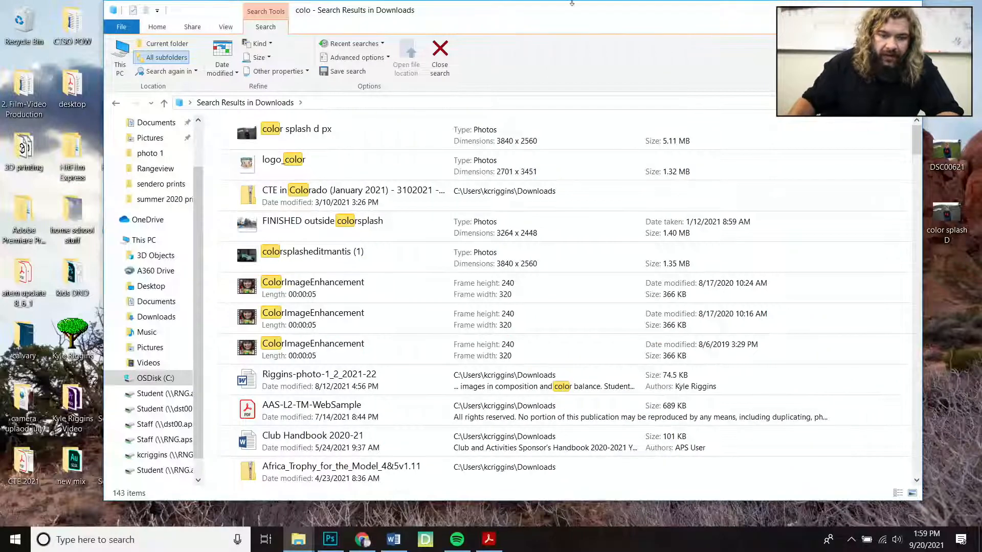
Move the "color splash d px" image from the search results to the desktop and open it for viewing.
{"action": "left_click_drag", "start_coordinate": [285, 132], "coordinate": [970, 295]}
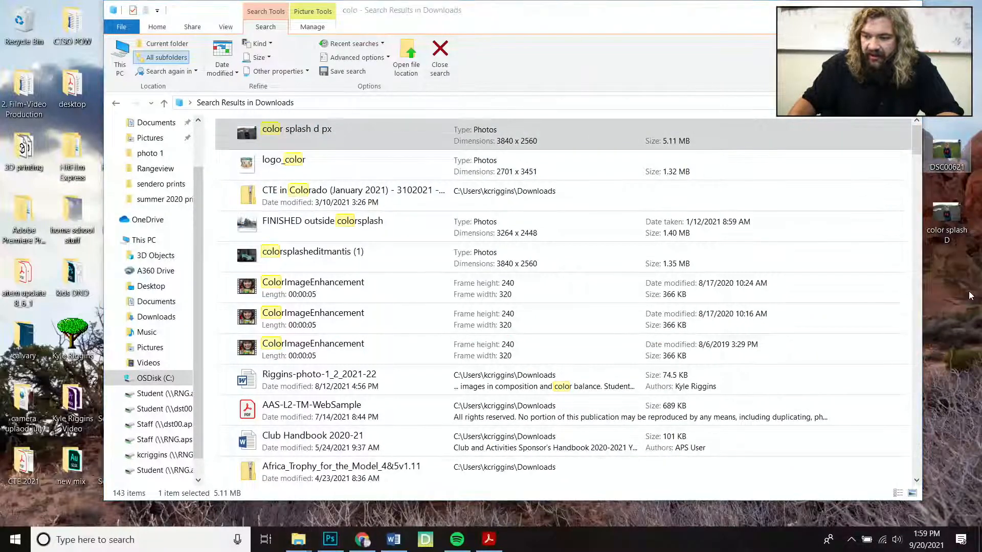
{"action": "left_click", "coordinate": [905, 4]}
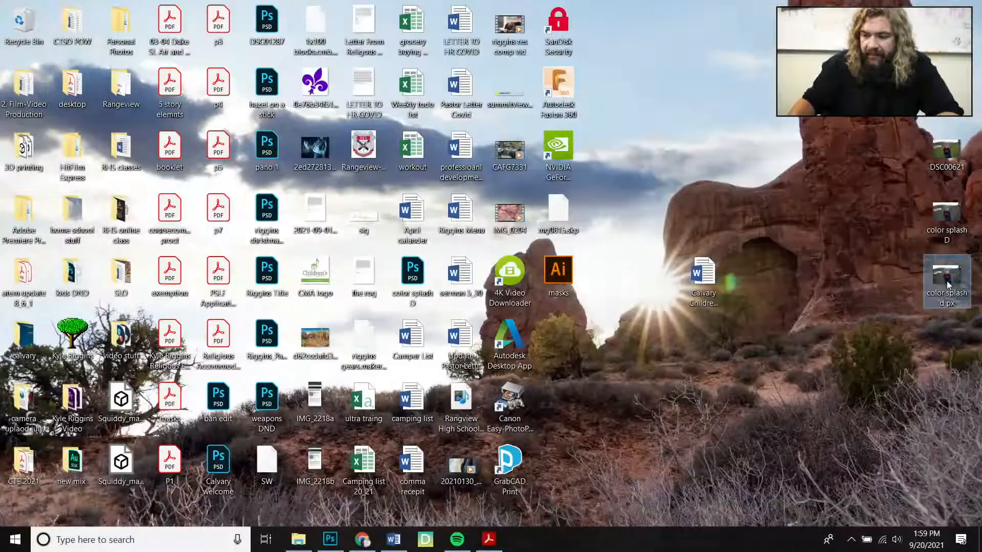
{"action": "double_click", "coordinate": [927, 277]}
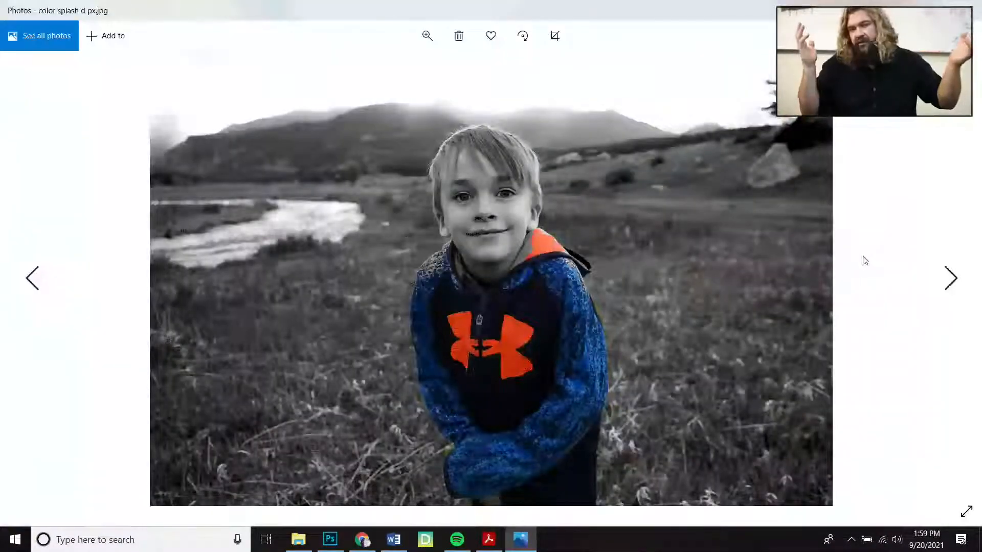